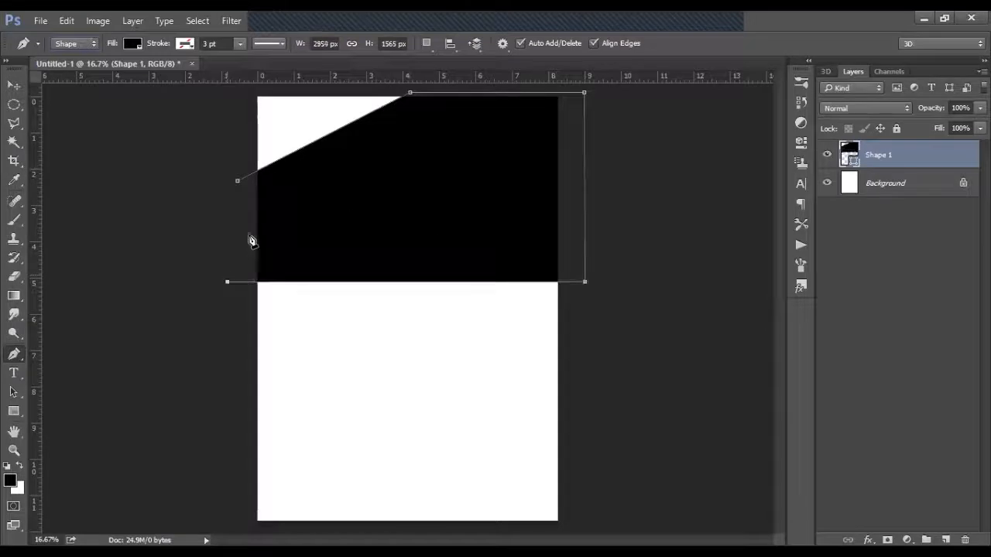
Close the angled polygon across the page's upper half and fill it with orange
click(237, 181)
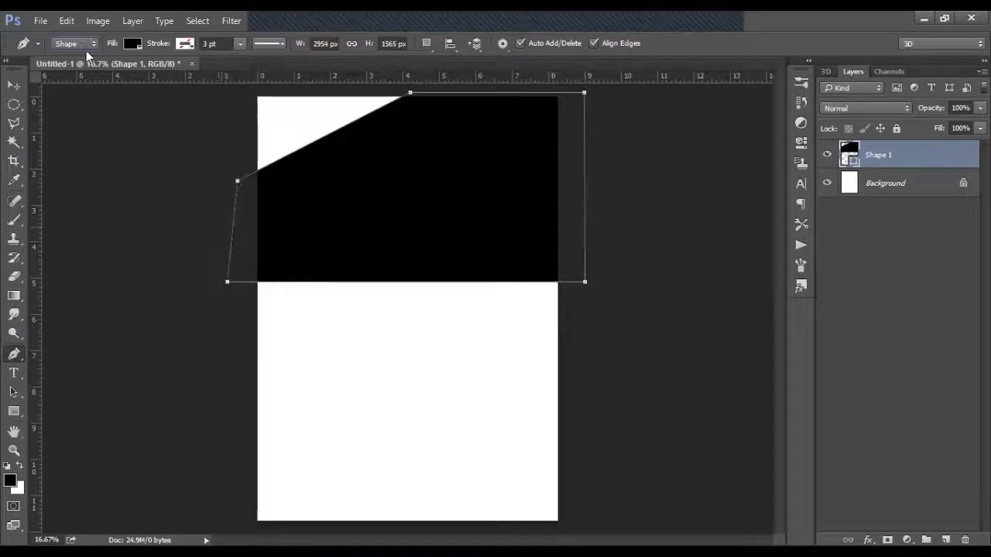
click(138, 45)
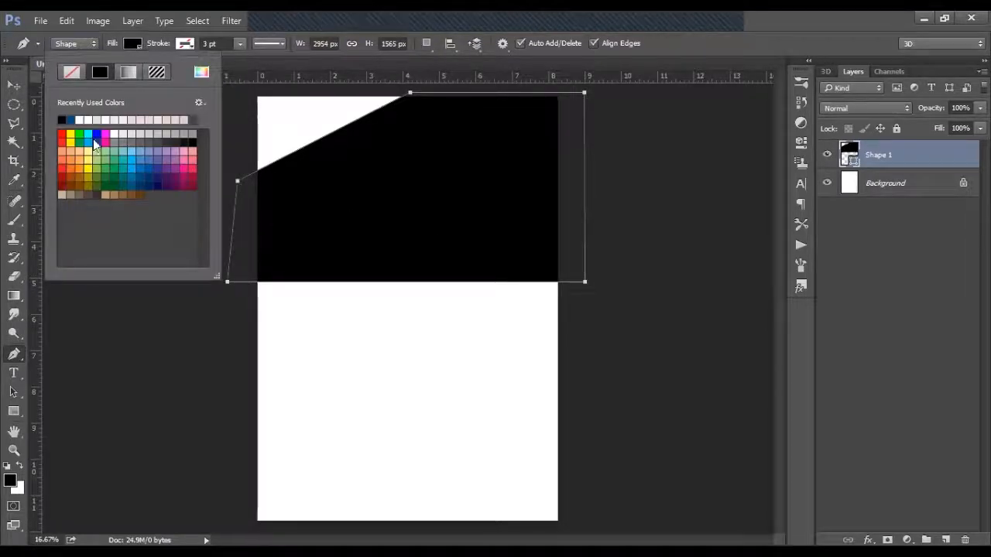
click(79, 165)
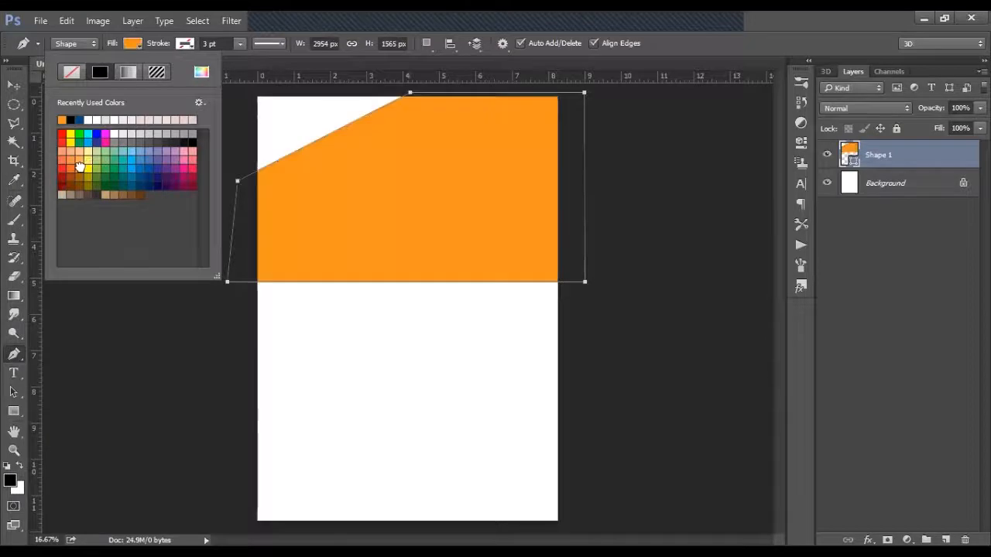
click(728, 48)
Add a vertical and a horizontal guide crossing at the centre of the page
key(v)
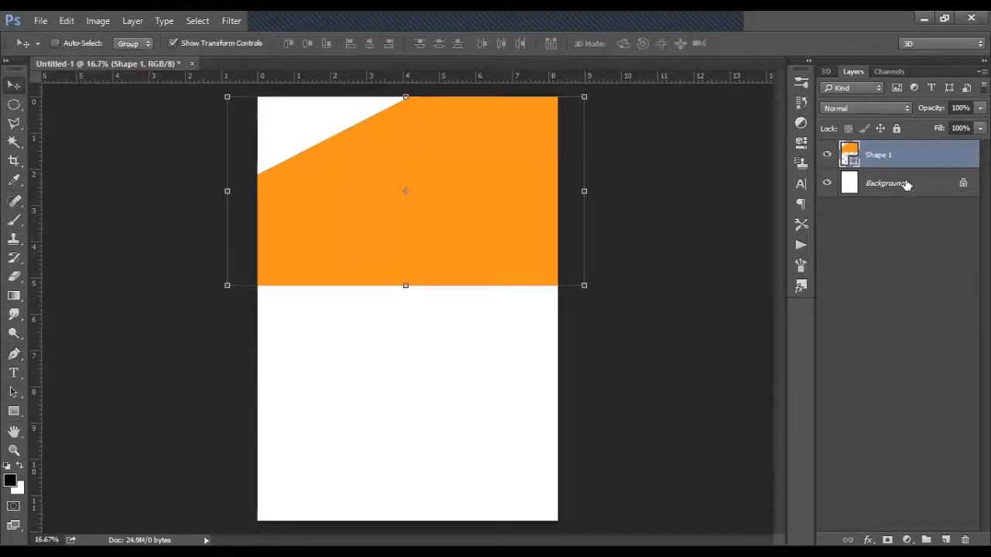
click(906, 184)
key(ctrl+a)
drag(183, 82, 359, 309)
drag(37, 265, 408, 325)
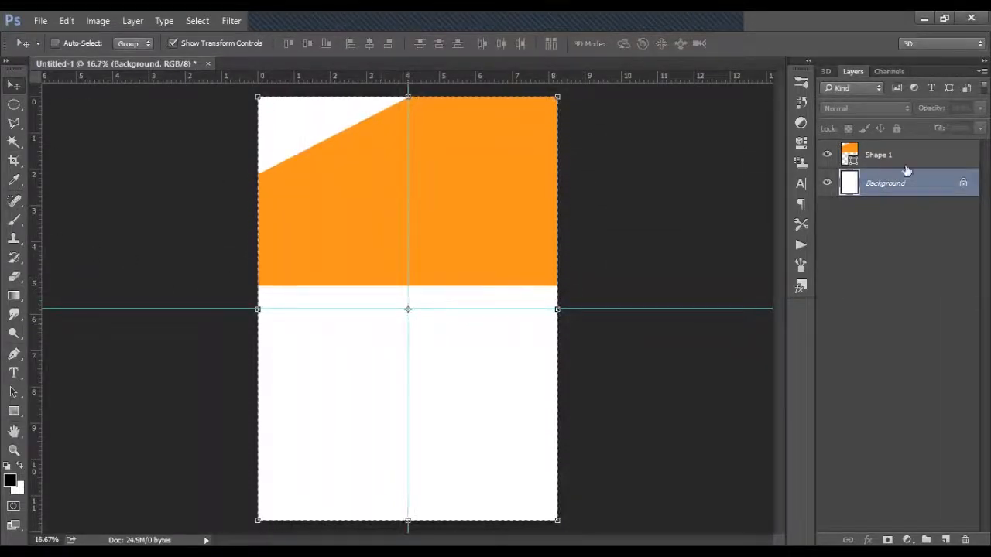
Move the orange shape down to just above the horizontal guide and stretch its top edge to the page's top
click(906, 161)
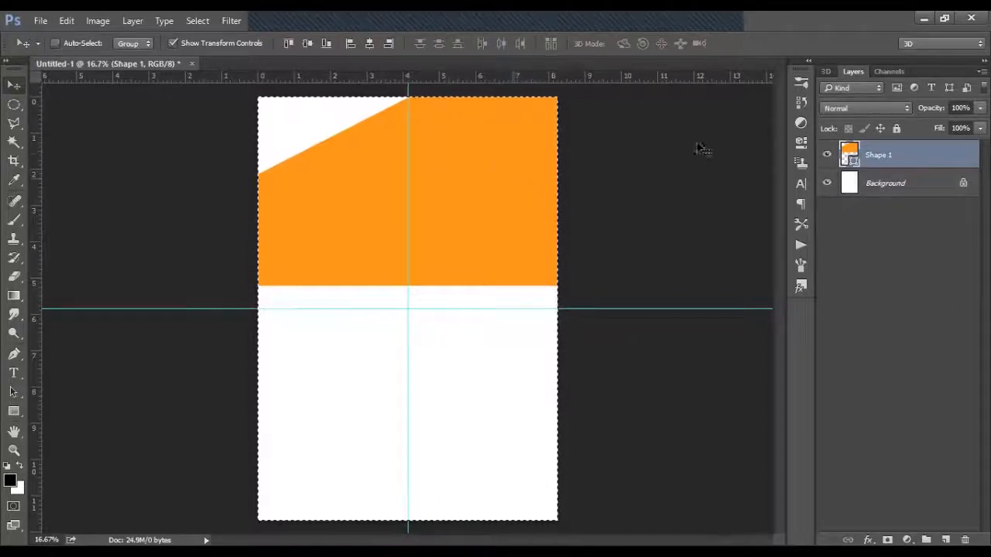
key(ctrl+d)
drag(459, 214, 460, 230)
key(shift+Up)
key(shift+Up)
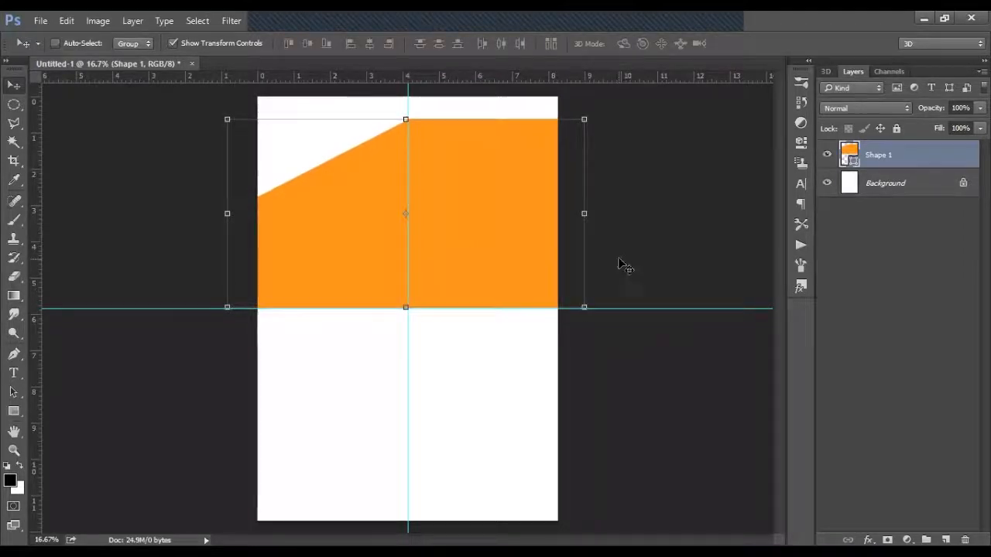
key(shift+Up)
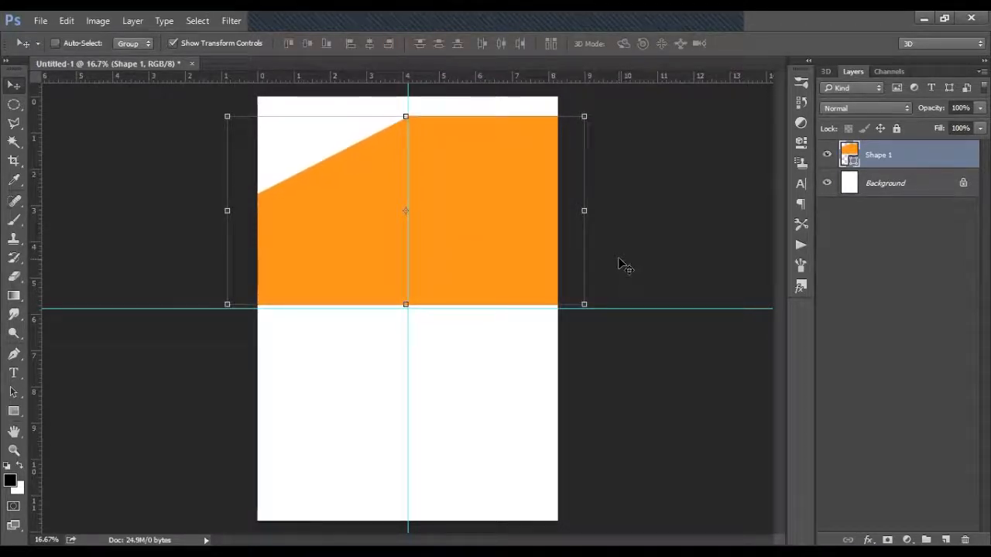
drag(406, 116, 406, 97)
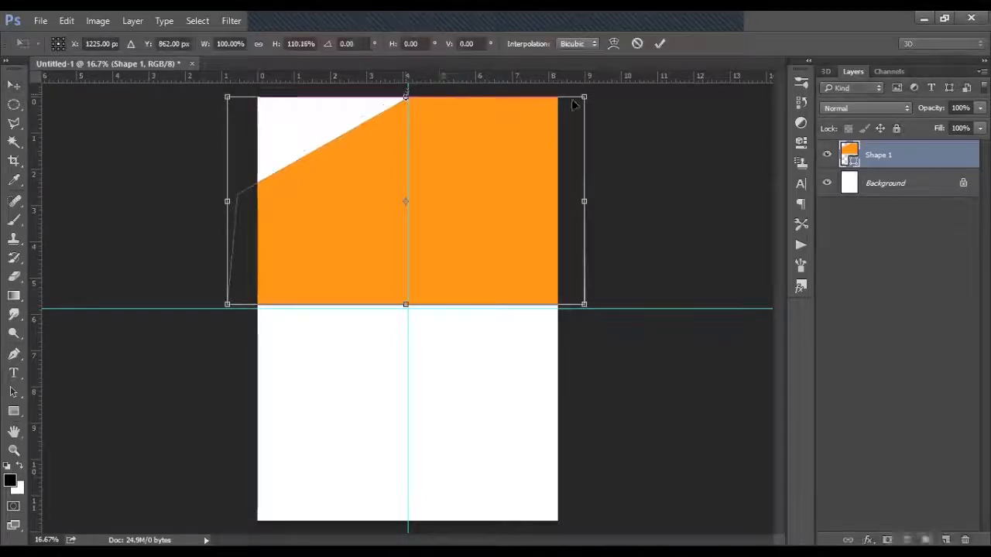
click(658, 43)
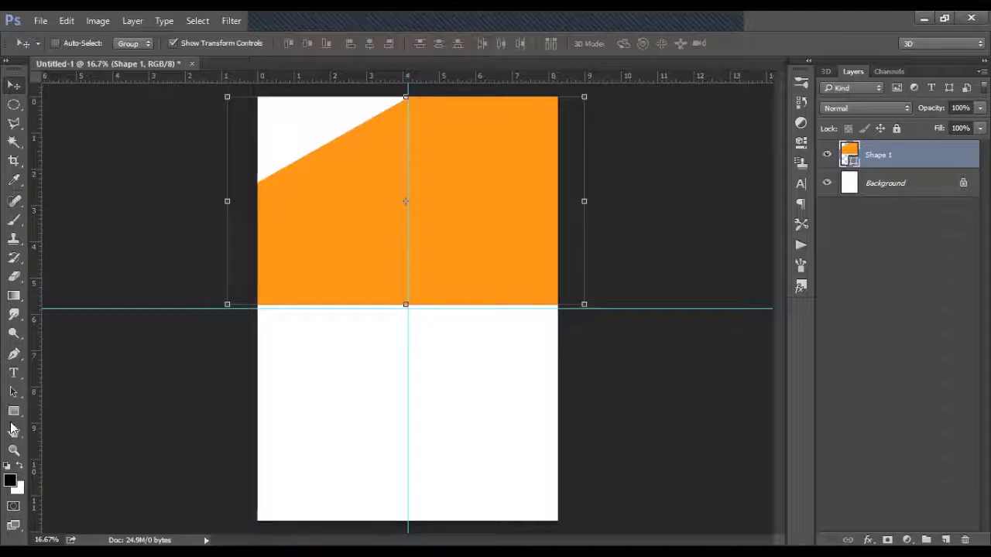
Draw an orange circle about 1486 px in diameter over the middle of the page with the Ellipse tool
click(11, 417)
right_click(13, 410)
click(77, 436)
drag(311, 205, 502, 449)
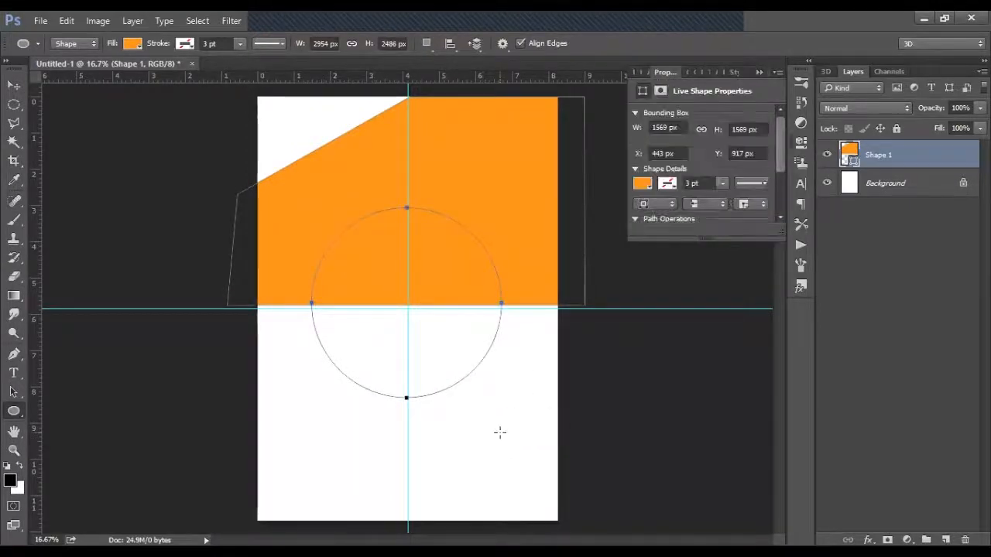
key(ctrl+z)
drag(315, 195, 490, 447)
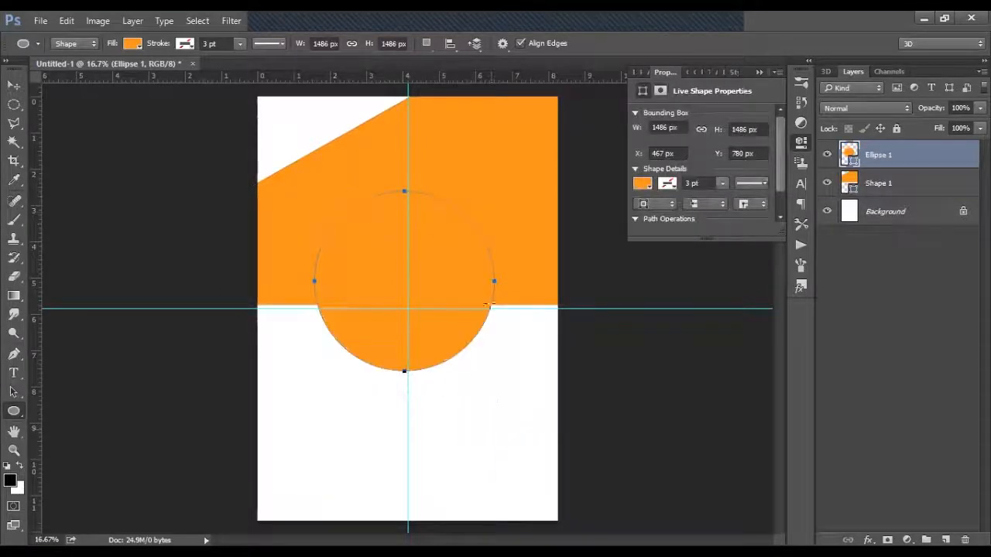
Centre the orange circle on the guides' intersection and enlarge it to about 212% around its centre
click(14, 84)
drag(374, 273, 376, 301)
drag(455, 330, 458, 331)
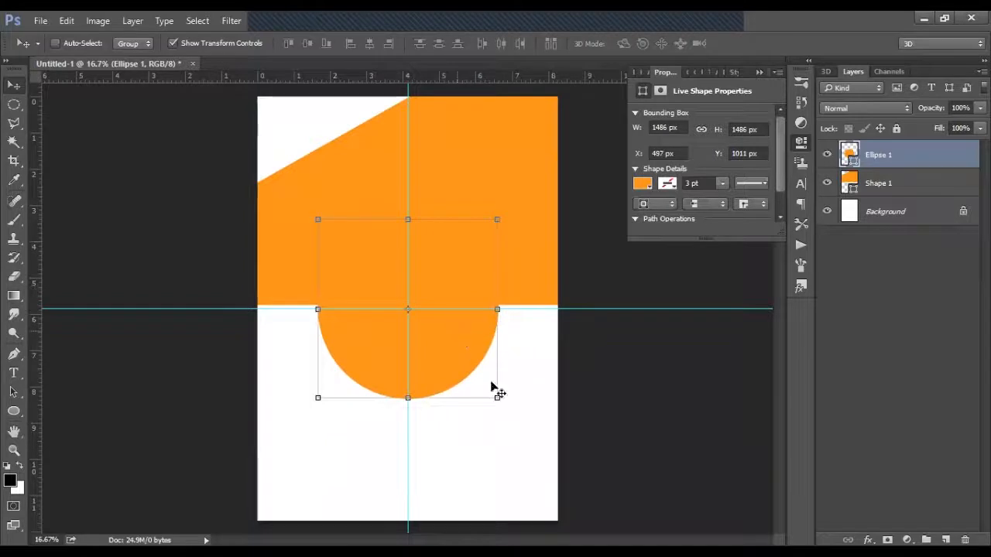
click(495, 397)
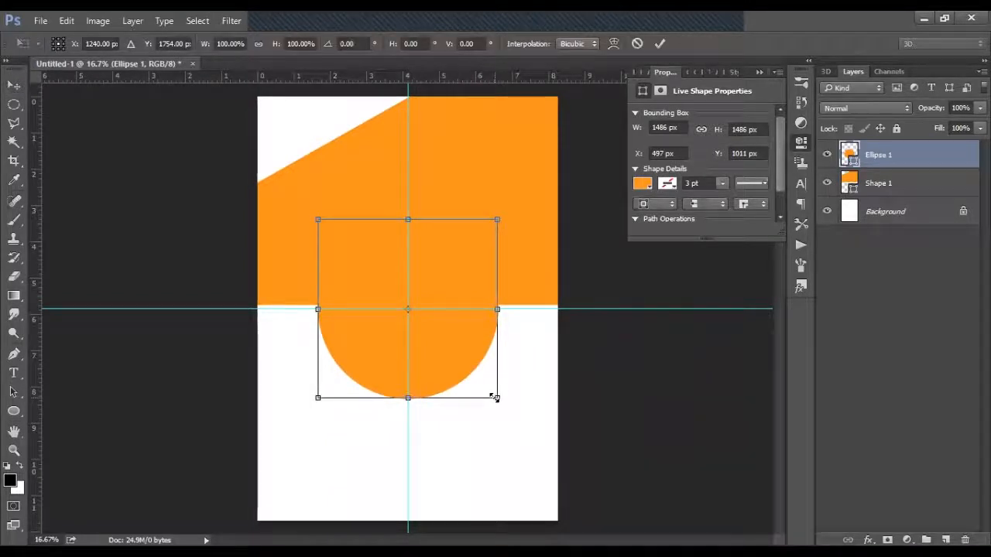
drag(494, 397, 599, 502)
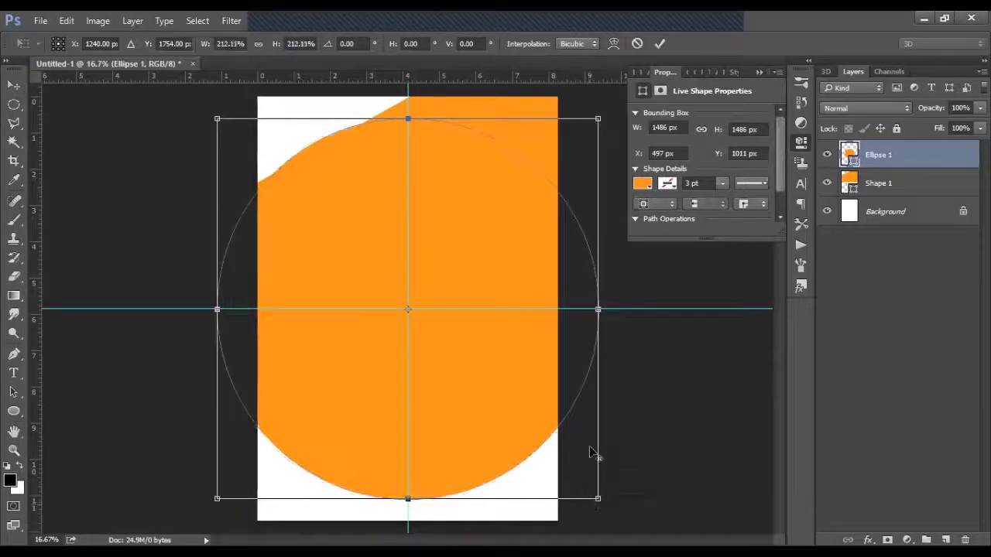
click(660, 44)
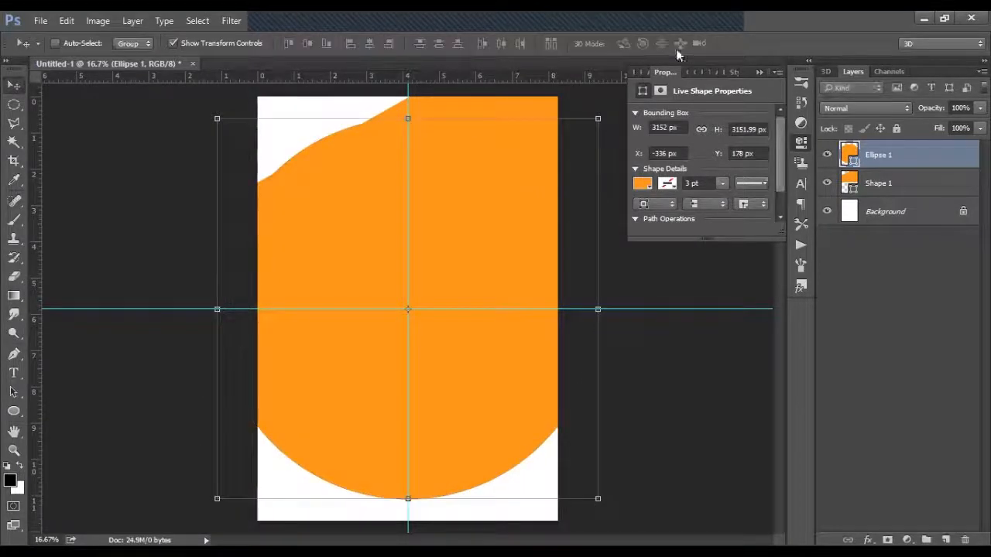
click(760, 72)
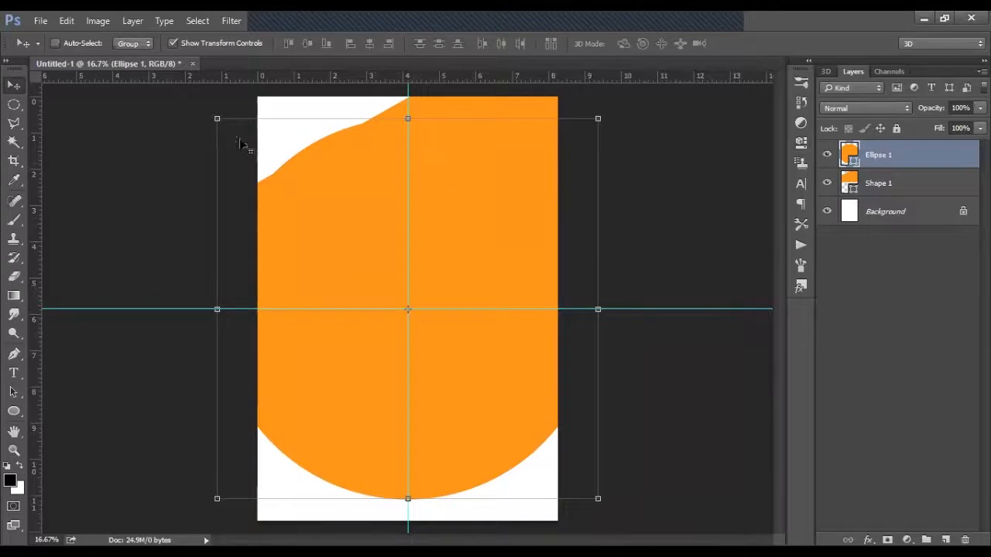
Rasterize the orange circle's layer and delete its upper half and lower-right quarter within the page along the guides
drag(14, 104, 78, 101)
drag(260, 103, 626, 309)
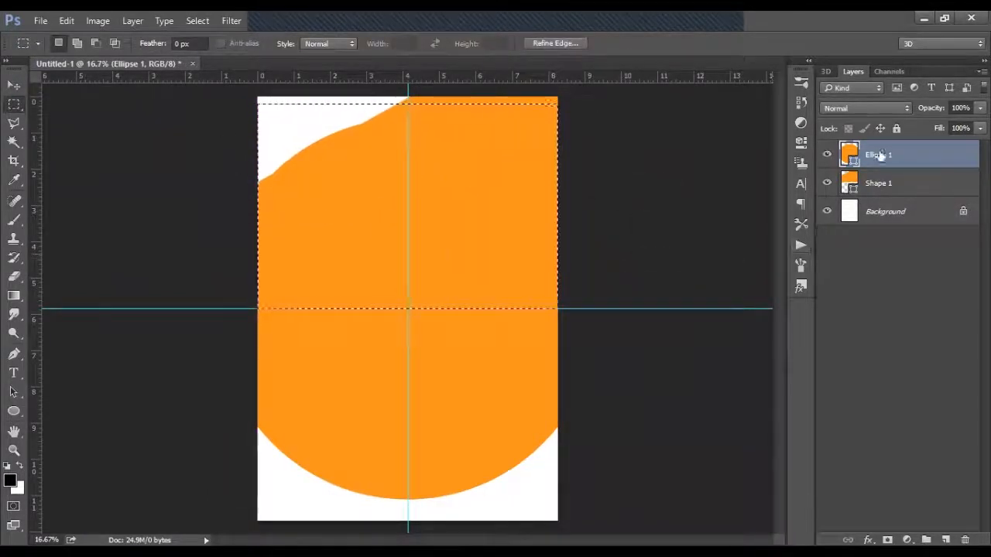
right_click(880, 148)
click(637, 224)
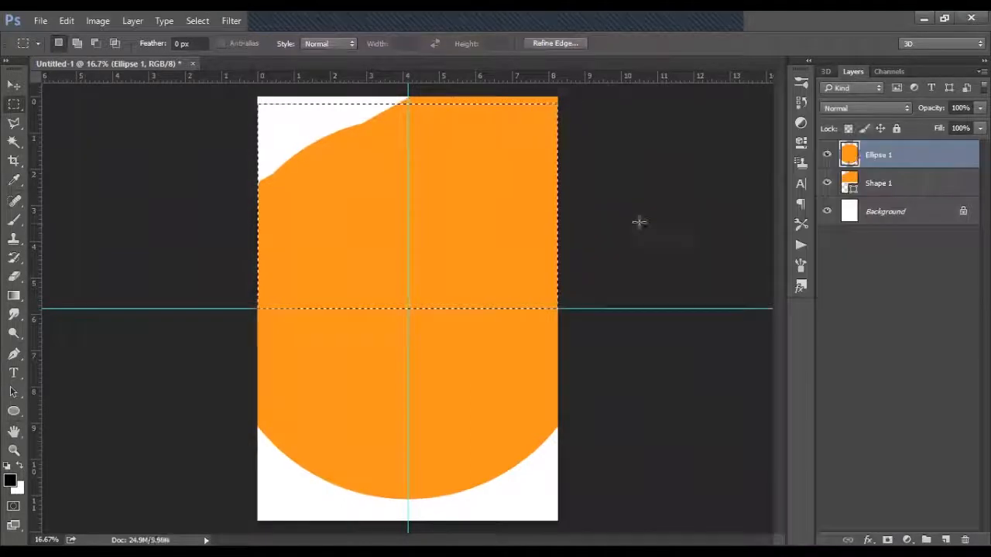
drag(614, 272, 407, 525)
key(Delete)
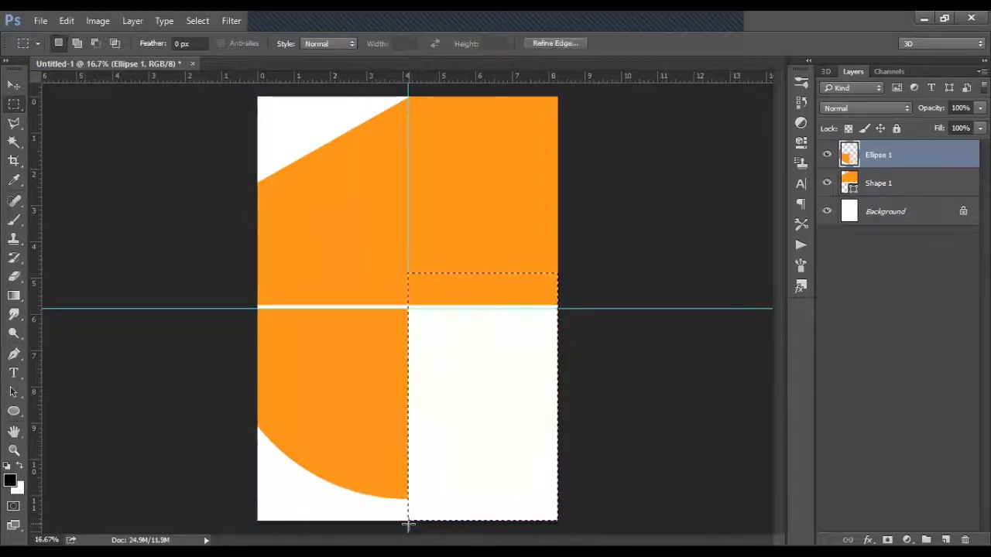
key(ctrl+d)
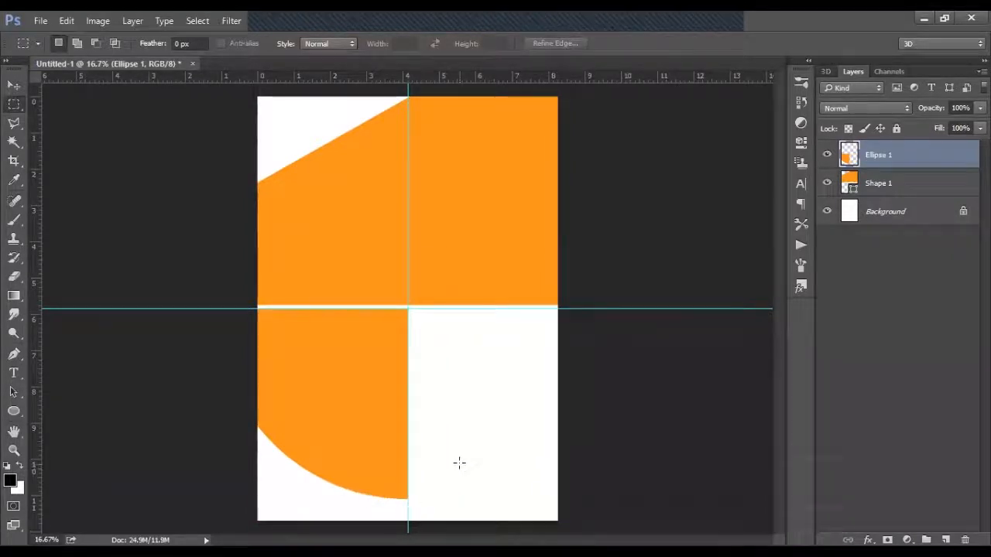
Nudge the orange quarter circle slightly down and left, leaving a narrow white gap beside both guides
click(7, 88)
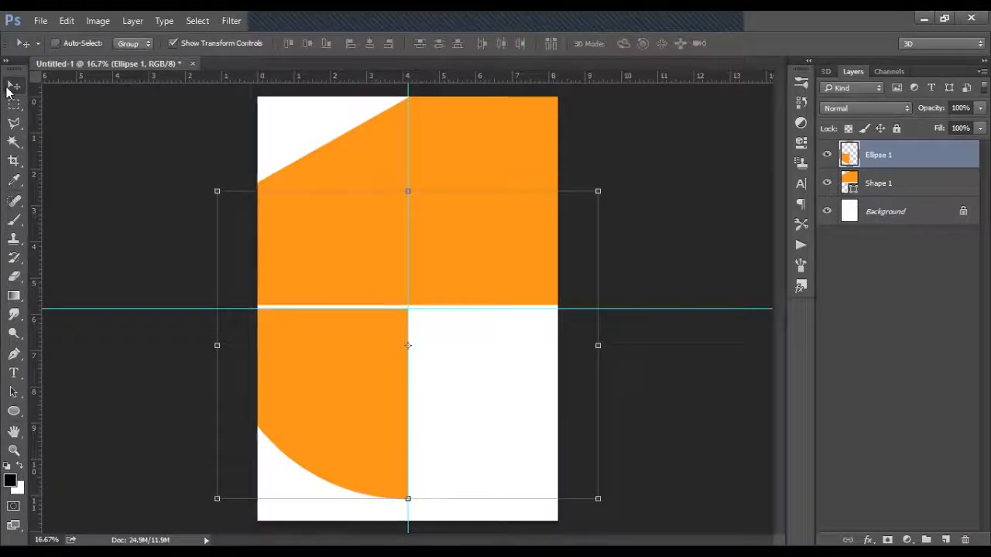
key(shift+Down)
key(shift+Down)
key(shift+Down)
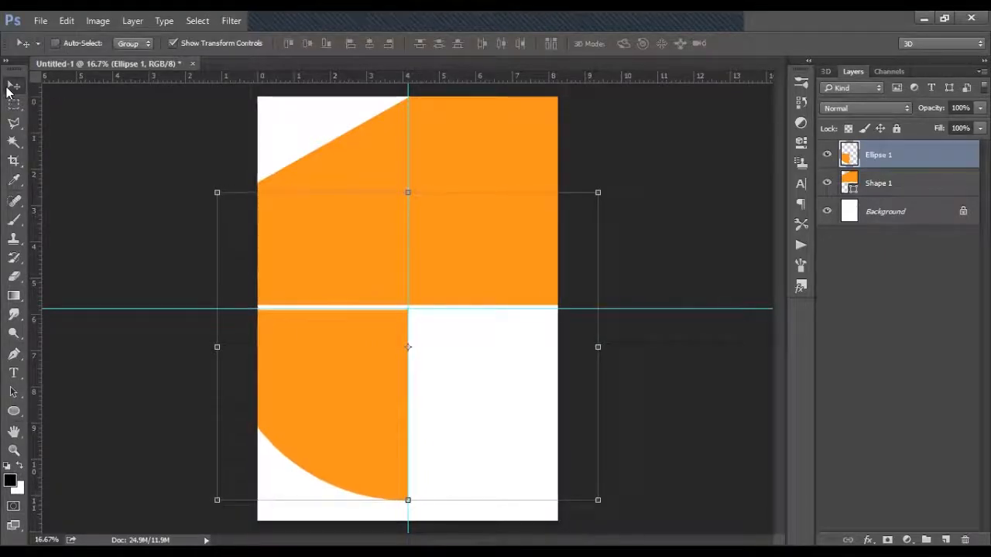
key(shift+Left)
key(Left)
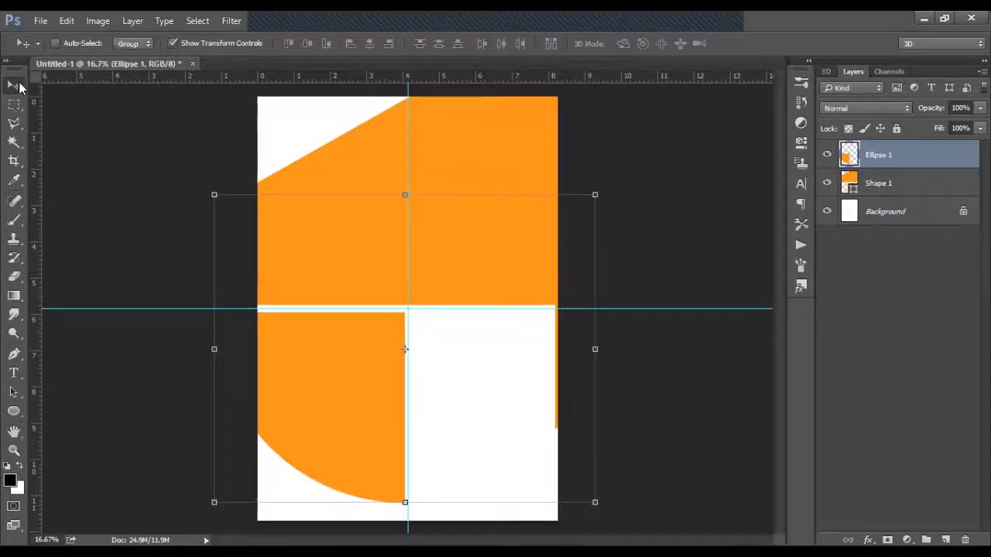
Draw a black circle about 1623 px in diameter and centre it on the guides' intersection
click(14, 410)
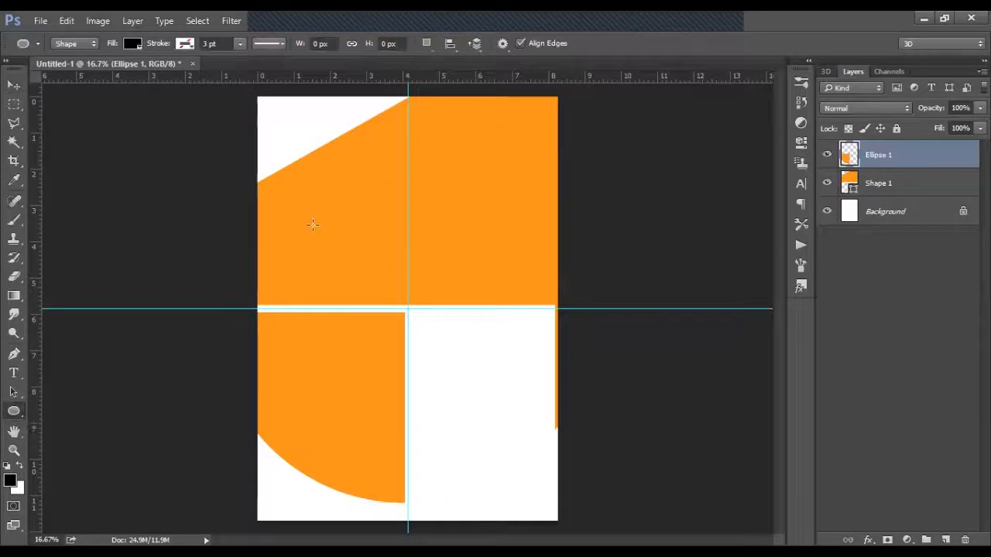
drag(316, 222, 512, 470)
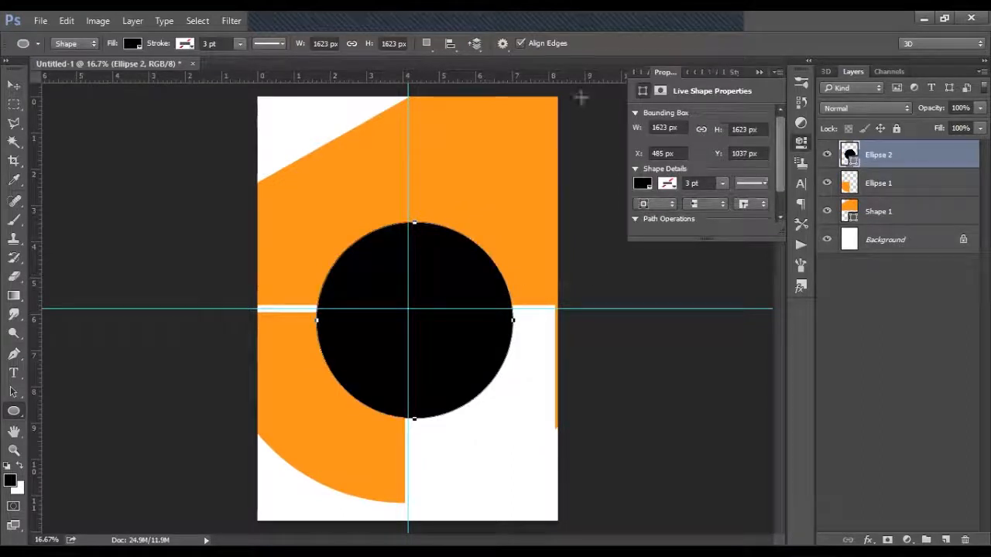
click(14, 84)
drag(470, 284, 469, 274)
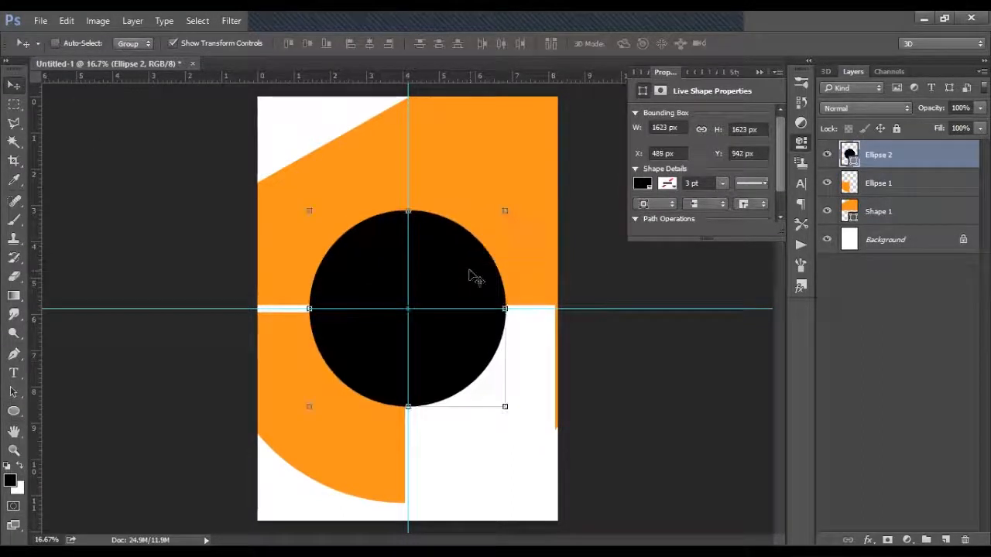
Enlarge the black circle to about 143% around its centre and fill it with yellow
click(505, 212)
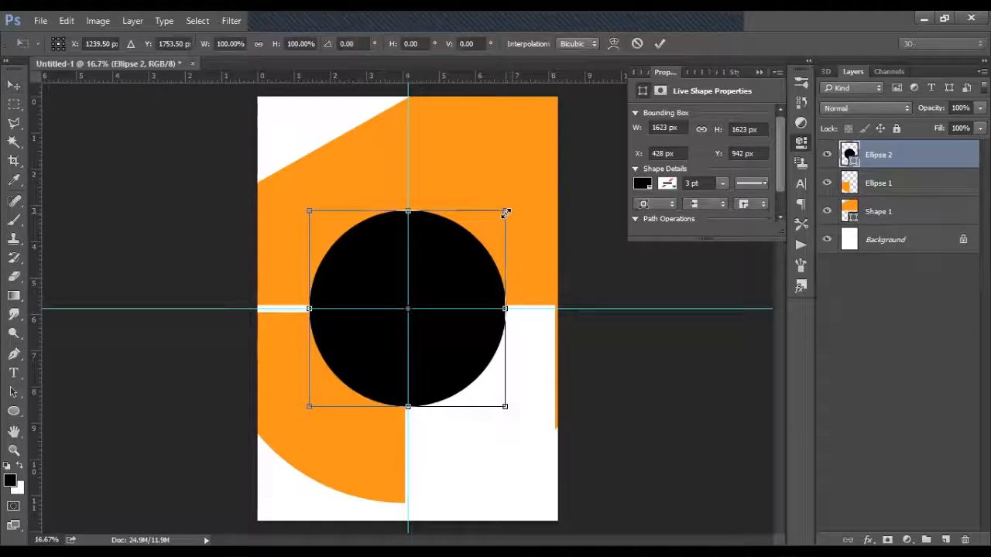
drag(506, 213, 540, 167)
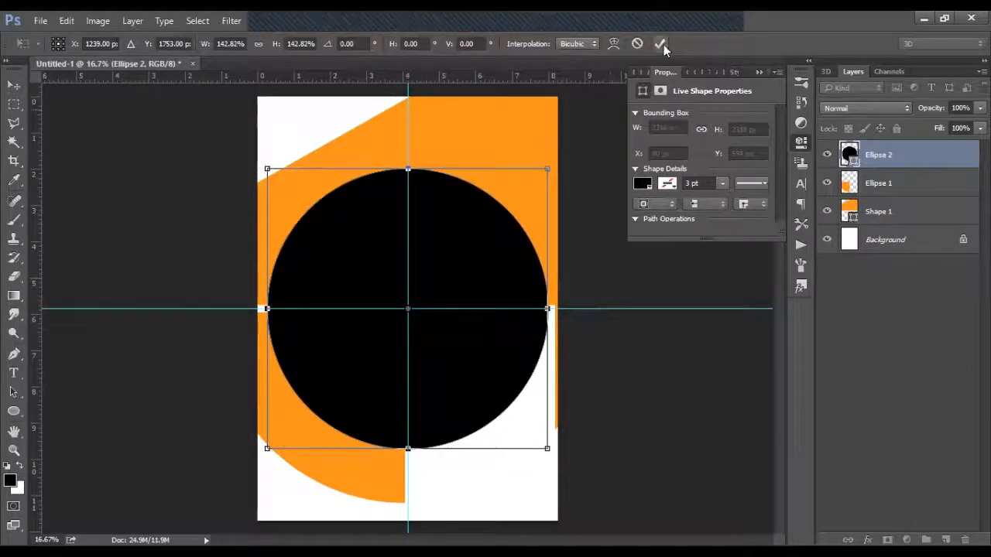
click(660, 44)
click(645, 187)
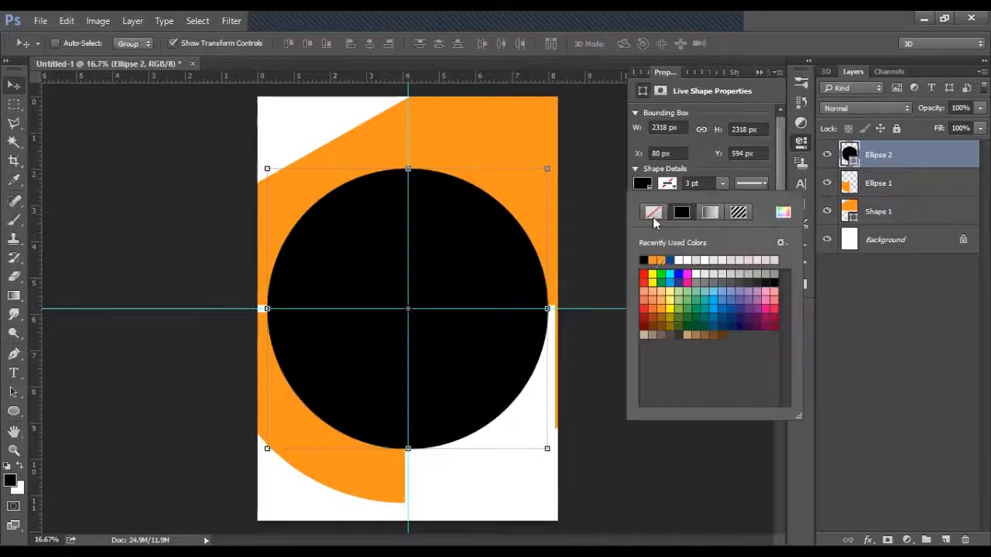
click(651, 274)
Duplicate the yellow circle's layer and hide the original layer
right_click(904, 162)
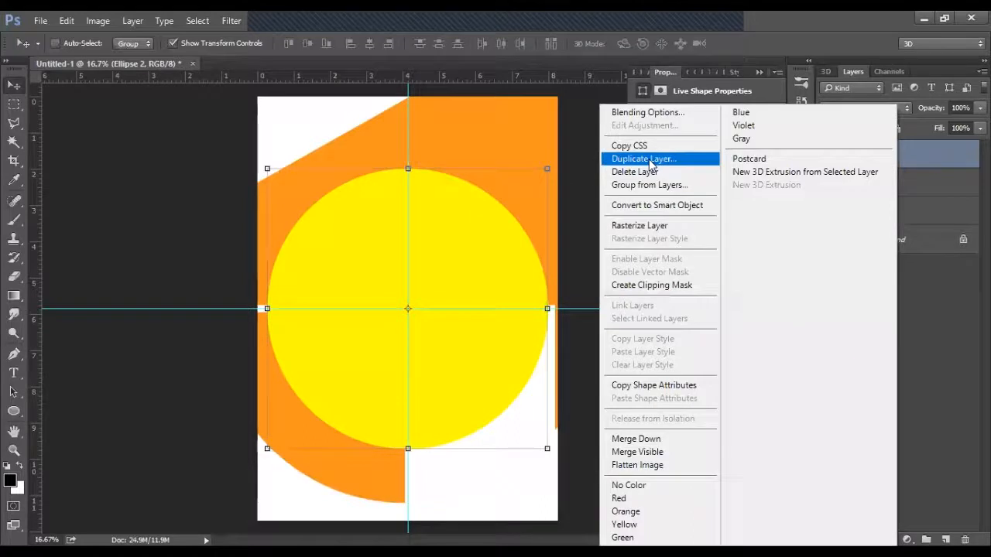
click(649, 159)
click(623, 151)
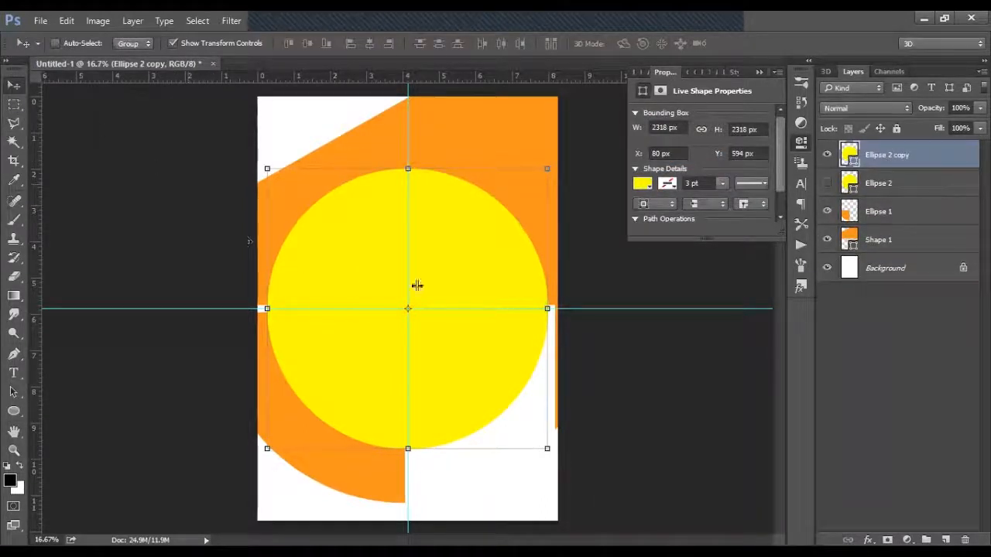
Rasterize the yellow circle's copy and delete its lower-left quarter along the guides
click(13, 104)
drag(183, 307, 408, 460)
right_click(869, 158)
click(642, 226)
key(Delete)
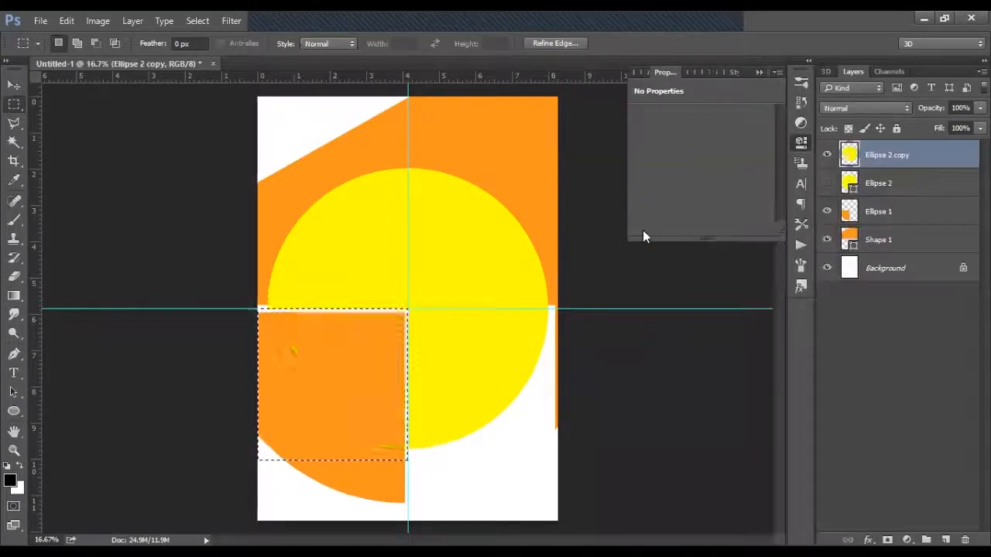
key(ctrl+d)
Delete the upper-right quarter of the rasterized yellow circle along the guides and clear the selection
drag(602, 469, 410, 306)
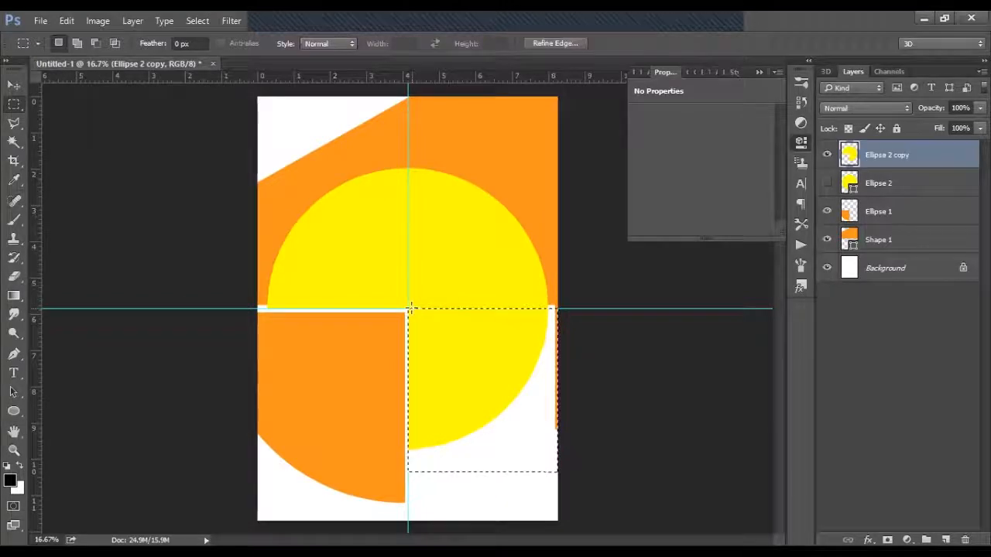
key(ctrl+d)
drag(555, 152, 408, 308)
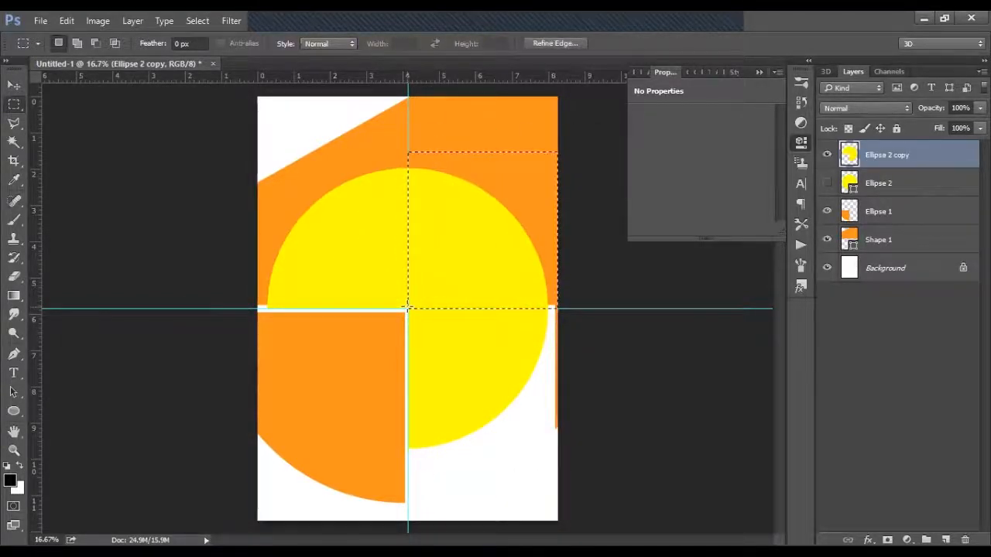
key(Delete)
key(ctrl+d)
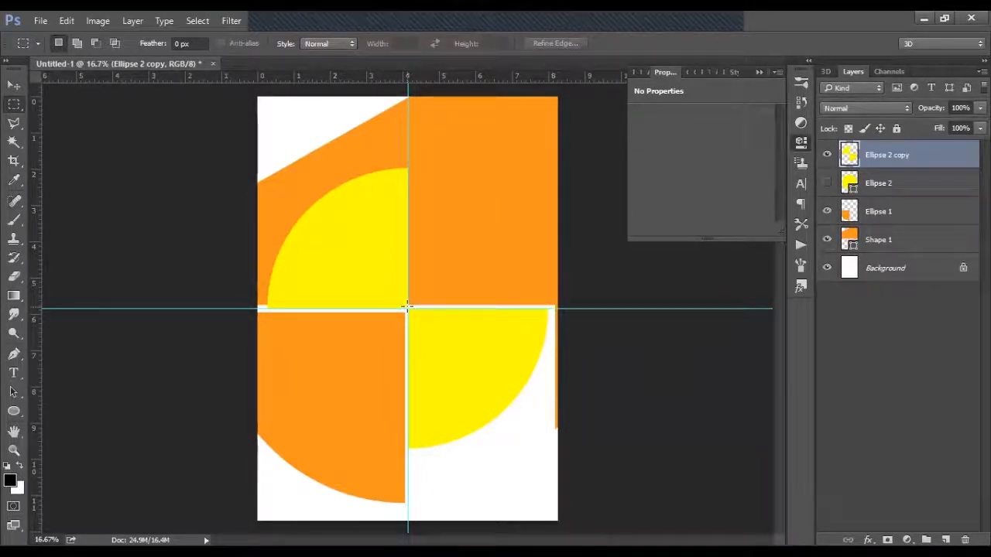
Select the upper-left yellow quarter with the Magic Wand and nudge it up to align with the upper orange shape's lower edge
click(14, 142)
click(308, 244)
key(ctrl)
key(Up)
key(Up)
key(Up)
key(Up)
key(Up)
key(Up)
key(Up)
key(Up)
key(Up)
key(Up)
key(Up)
key(Up)
key(Up)
key(Up)
key(Up)
key(Up)
key(Up)
key(Up)
key(Up)
key(Up)
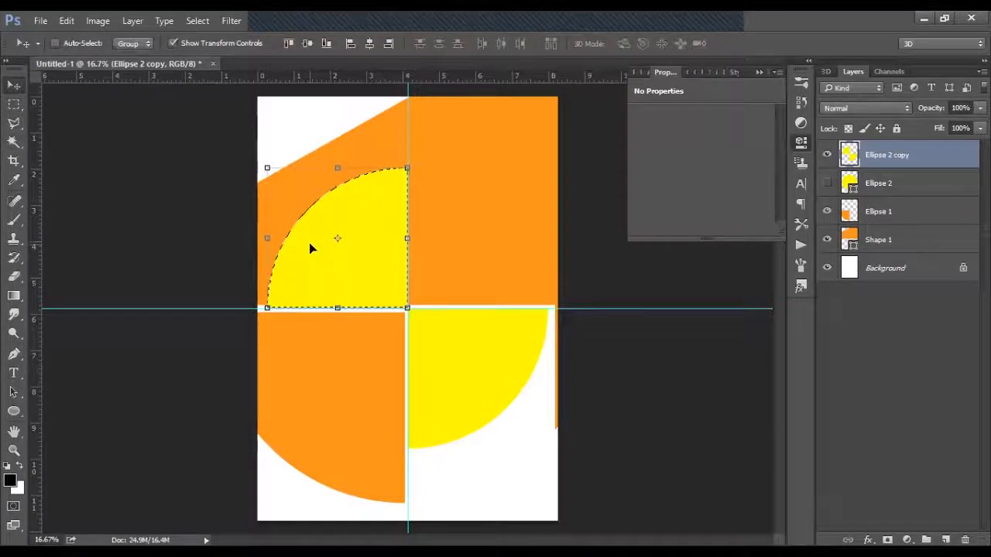
key(ctrl+d)
Select the lower-right yellow quarter with the Magic Wand and nudge it up level with the upper-left quarter's base
click(19, 139)
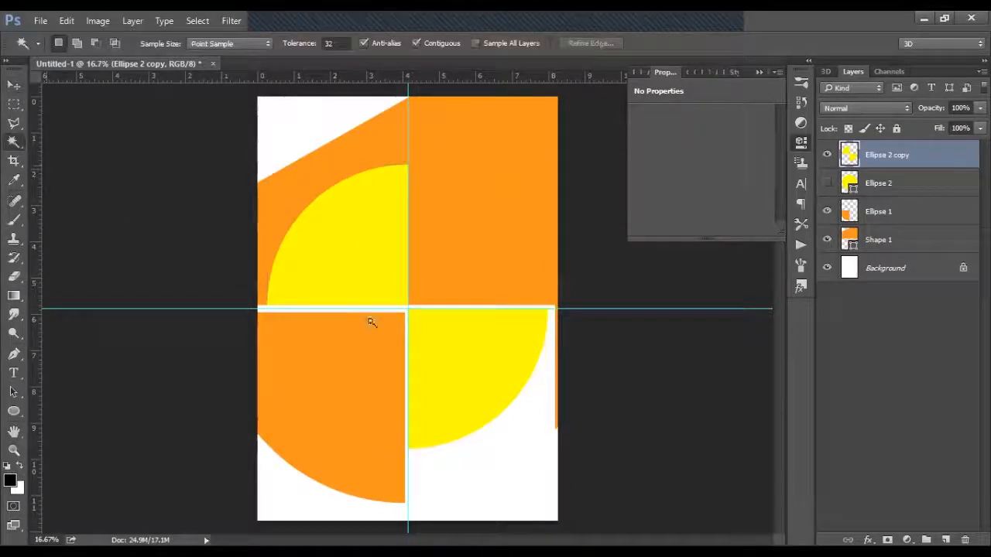
click(475, 374)
key(v)
key(Up)
key(Up)
key(Up)
key(Up)
key(Up)
key(Up)
key(Up)
key(Up)
key(Up)
key(Up)
key(Up)
key(Up)
key(Up)
key(Up)
key(Up)
key(Up)
key(Up)
key(Up)
key(Up)
key(Up)
key(ctrl+d)
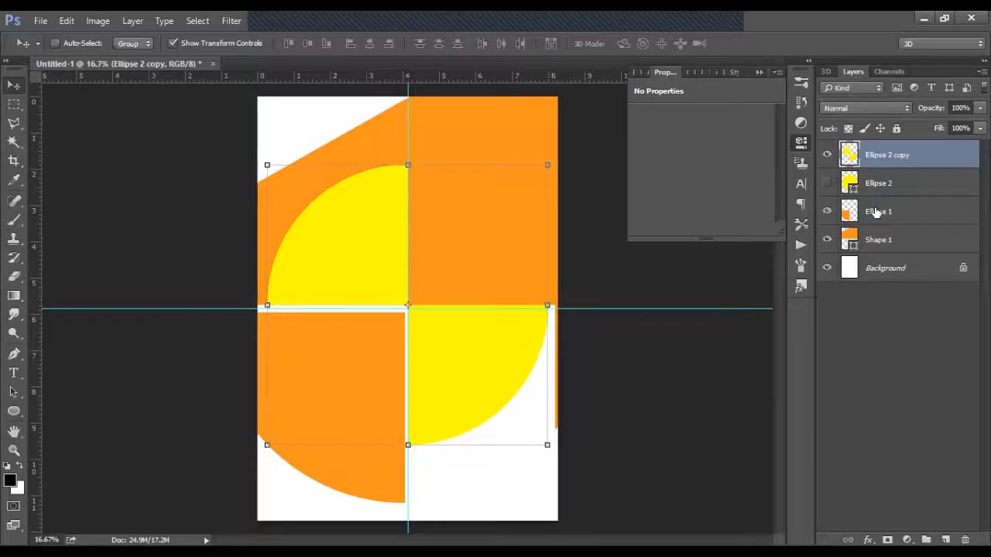
Duplicate the hidden Ellipse 2 layer, place the copy at the top of the layer stack and make it visible
click(884, 186)
right_click(890, 186)
click(628, 159)
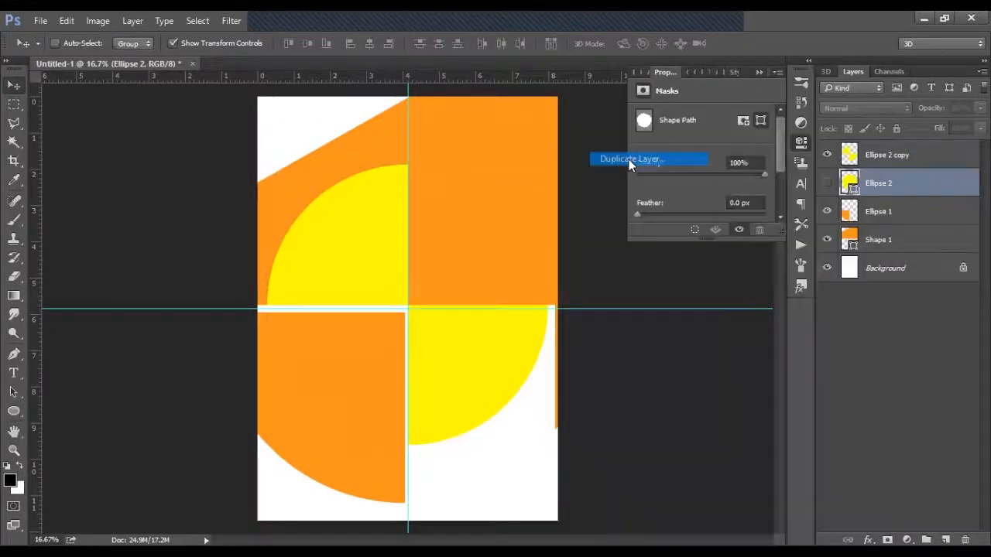
click(624, 151)
drag(886, 185, 886, 155)
click(827, 155)
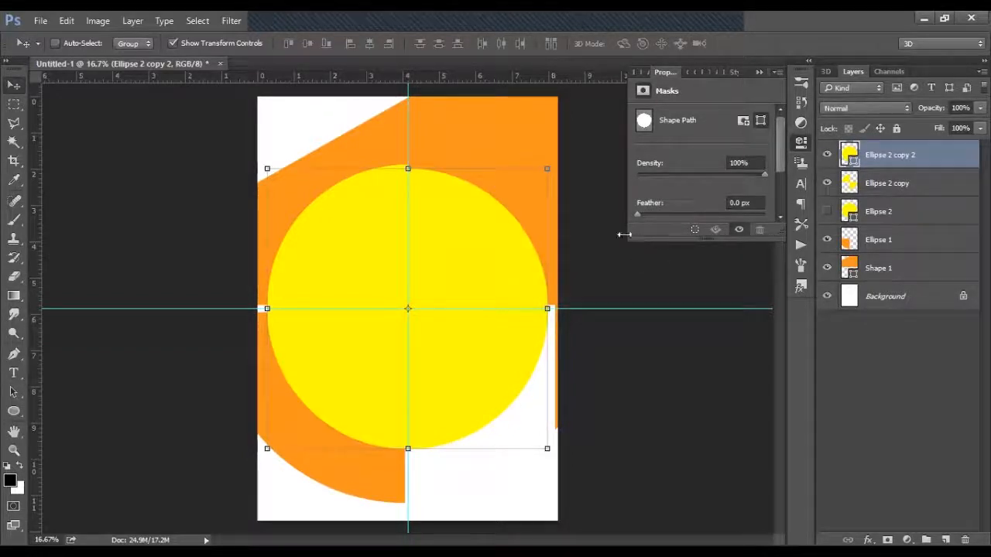
Fill the new yellow circle with black and scale it to about 82% around its centre
click(14, 411)
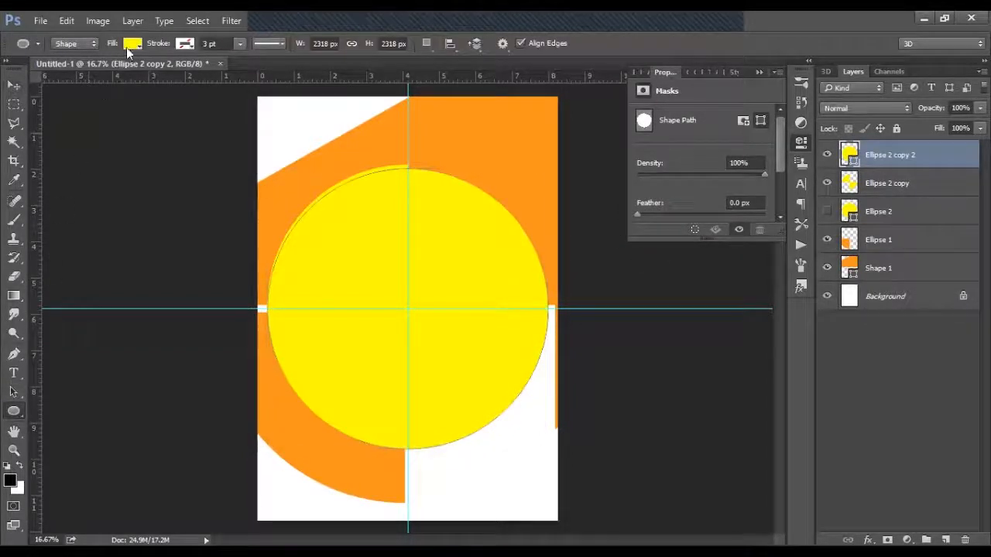
click(133, 43)
click(62, 119)
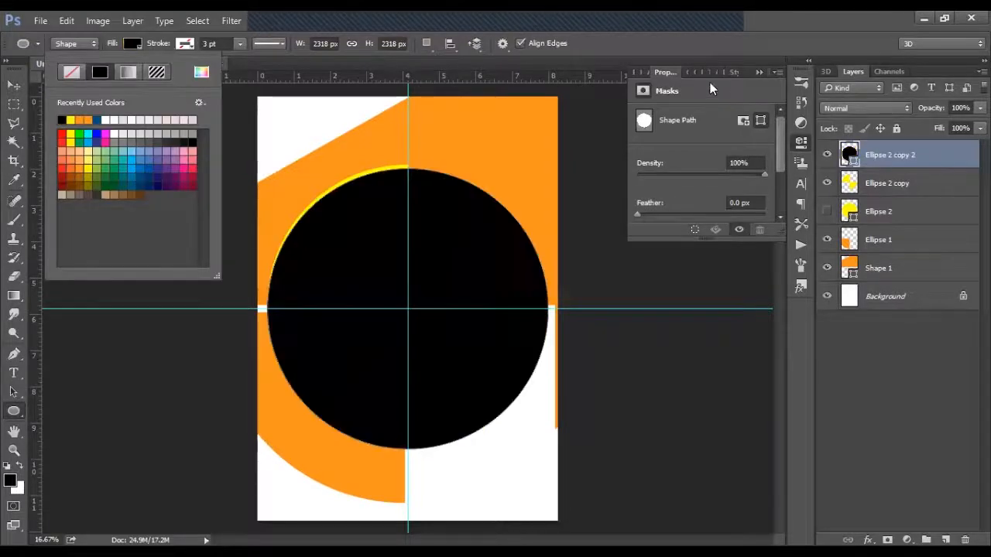
click(758, 74)
click(14, 84)
drag(548, 449, 520, 423)
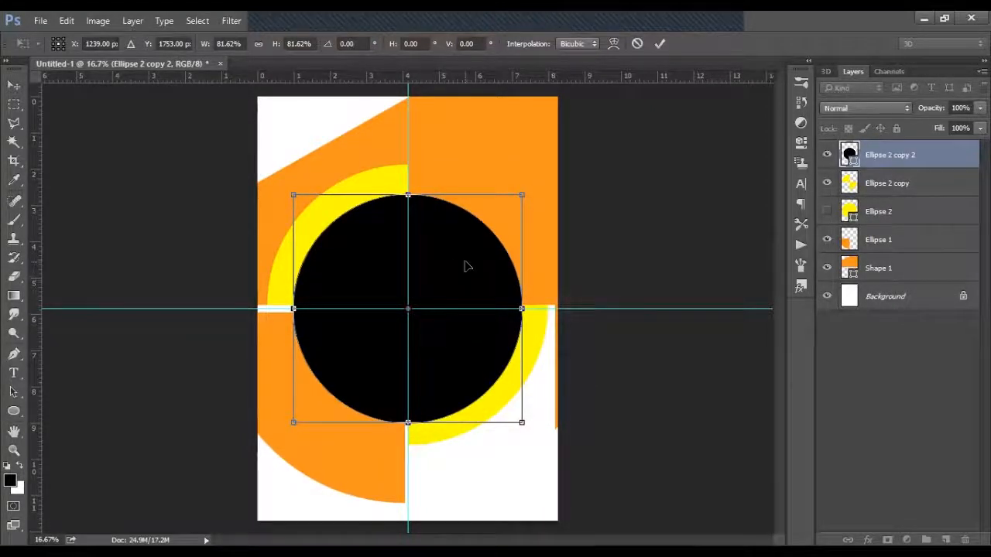
click(658, 45)
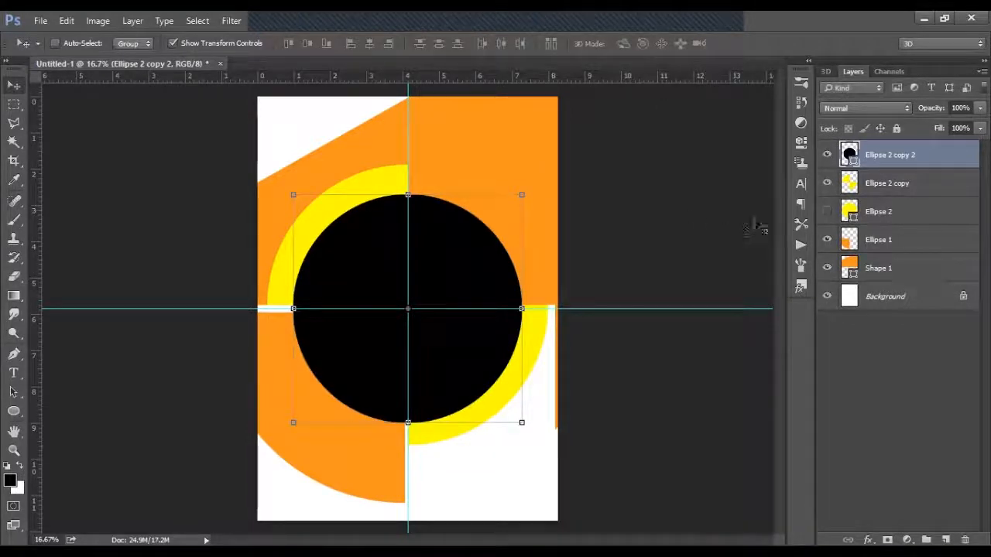
Duplicate the black circle's layer and hide the original layer
right_click(912, 157)
click(646, 157)
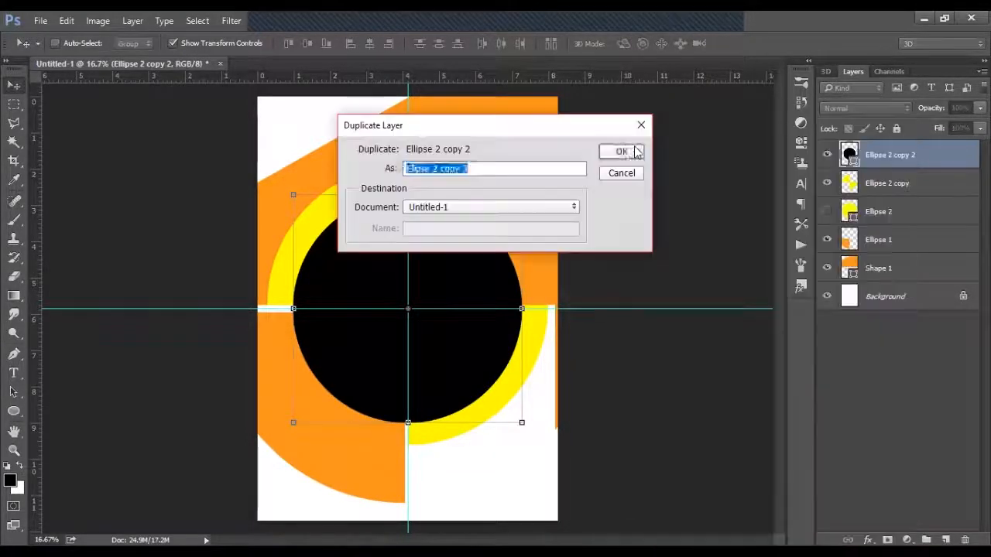
click(621, 153)
click(827, 183)
Rasterize the black circle's copy and delete its upper-left quarter along the guides
right_click(882, 157)
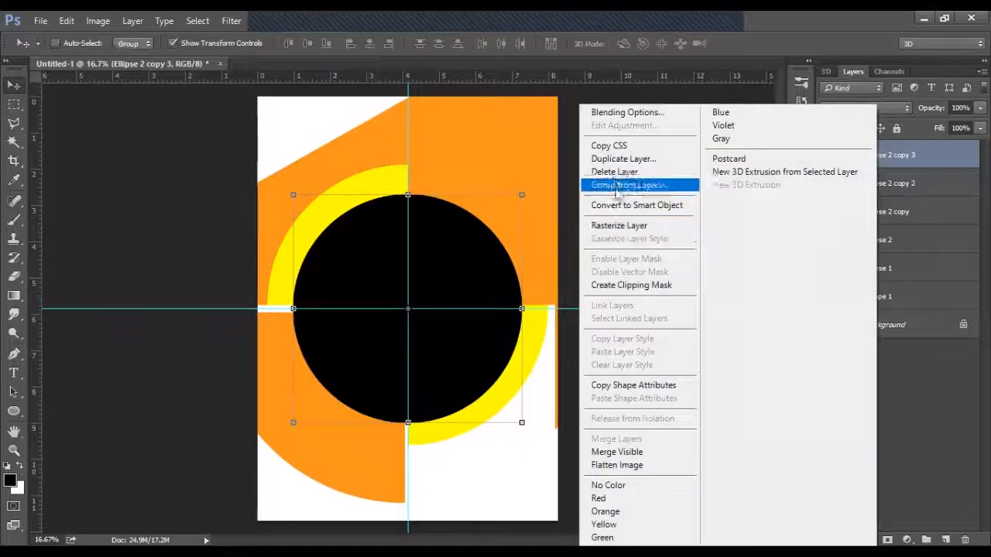
click(611, 226)
click(14, 103)
drag(257, 160, 405, 309)
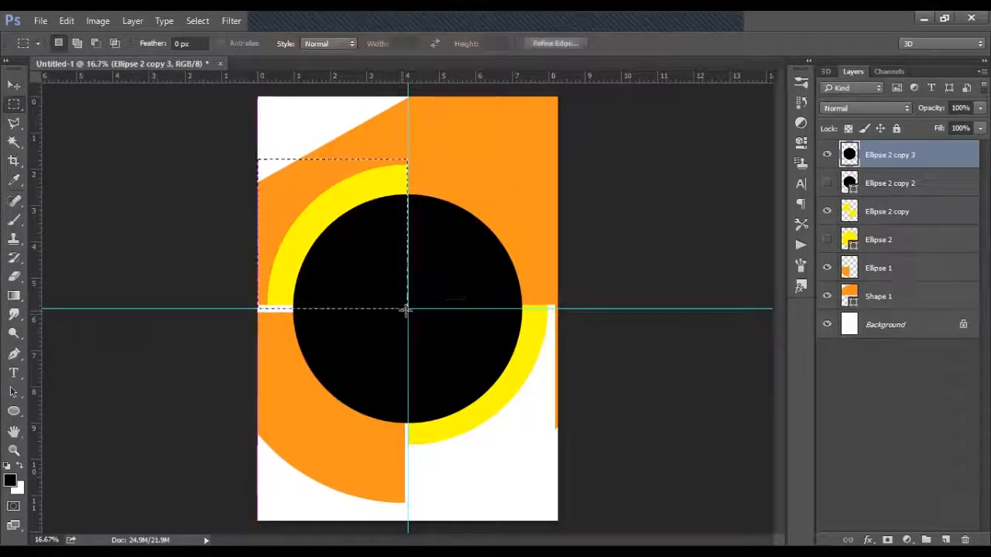
key(Delete)
key(ctrl+d)
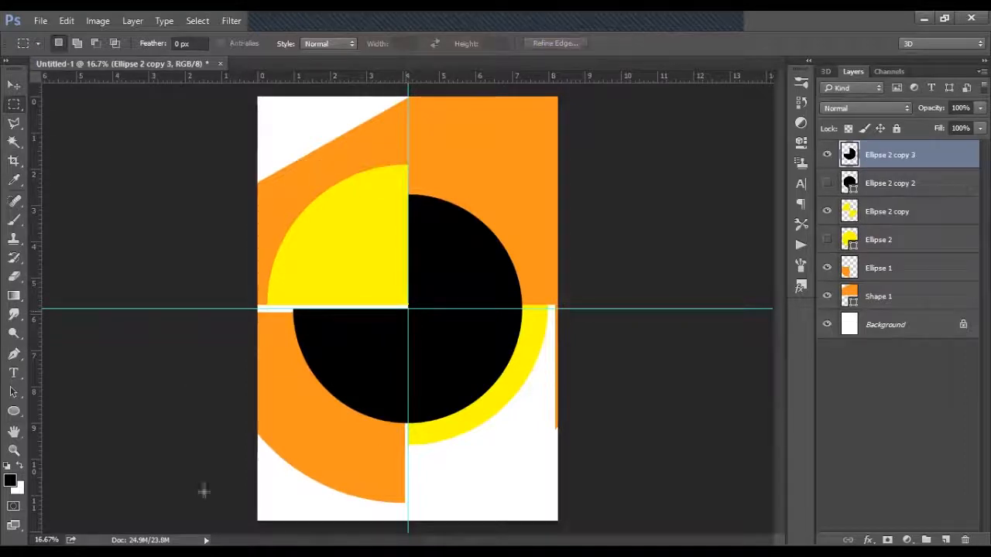
Delete the lower-left and lower-right quarters of the rasterized black circle along the guides
drag(206, 470, 408, 308)
key(Delete)
key(ctrl+d)
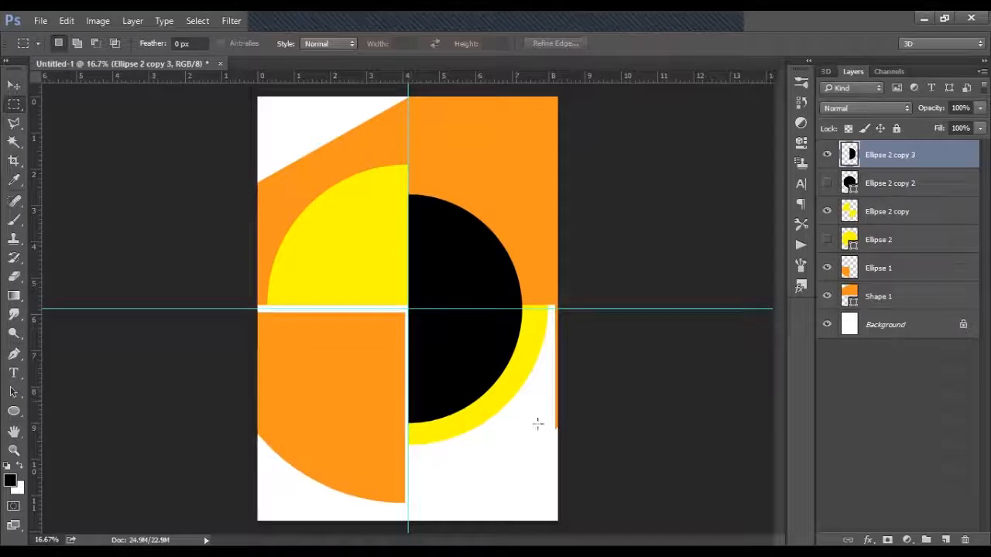
drag(580, 449, 408, 310)
key(Delete)
key(ctrl+d)
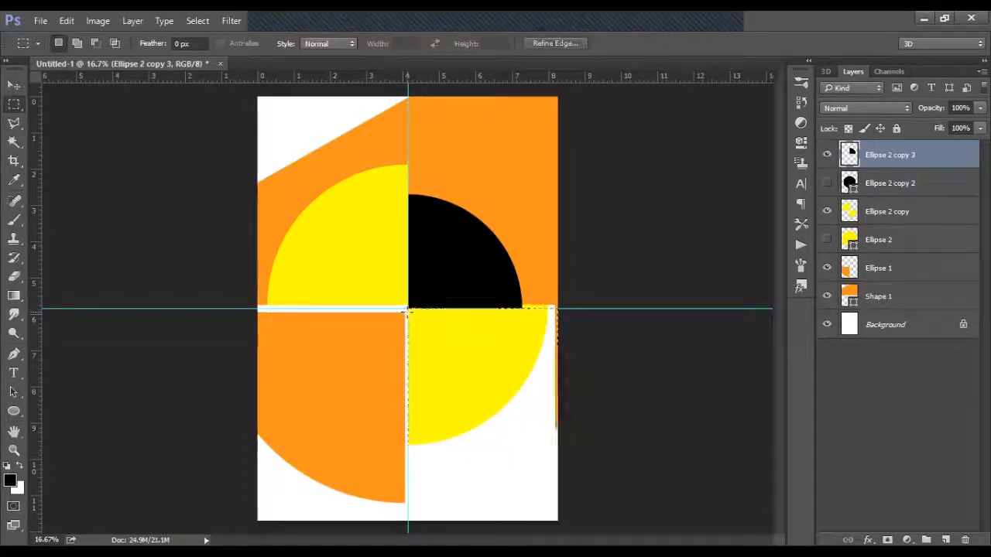
Move the hidden Ellipse 2 copy 2 layer to the top, duplicate it, and make Ellipse 2 copy 2 visible and active
drag(890, 190, 888, 157)
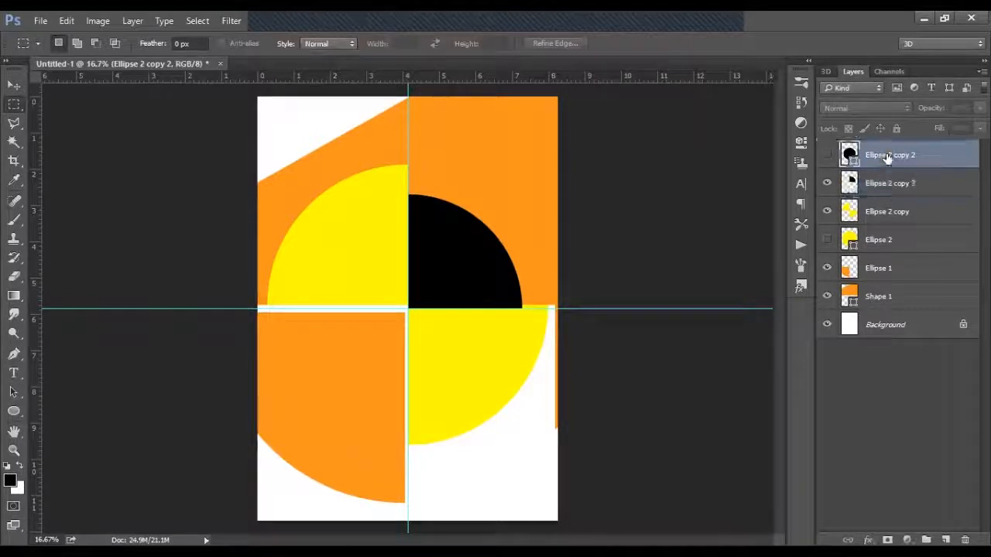
right_click(897, 157)
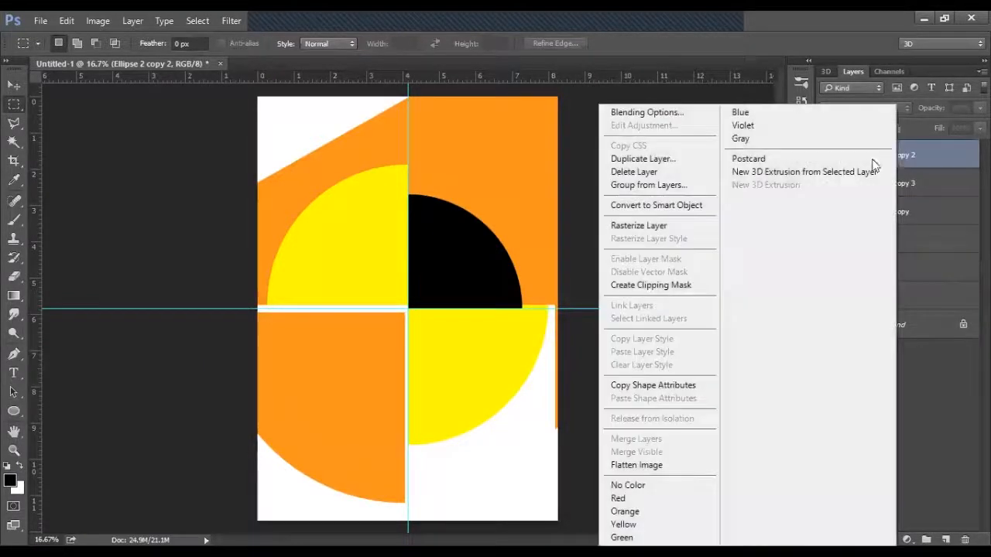
click(648, 158)
click(622, 152)
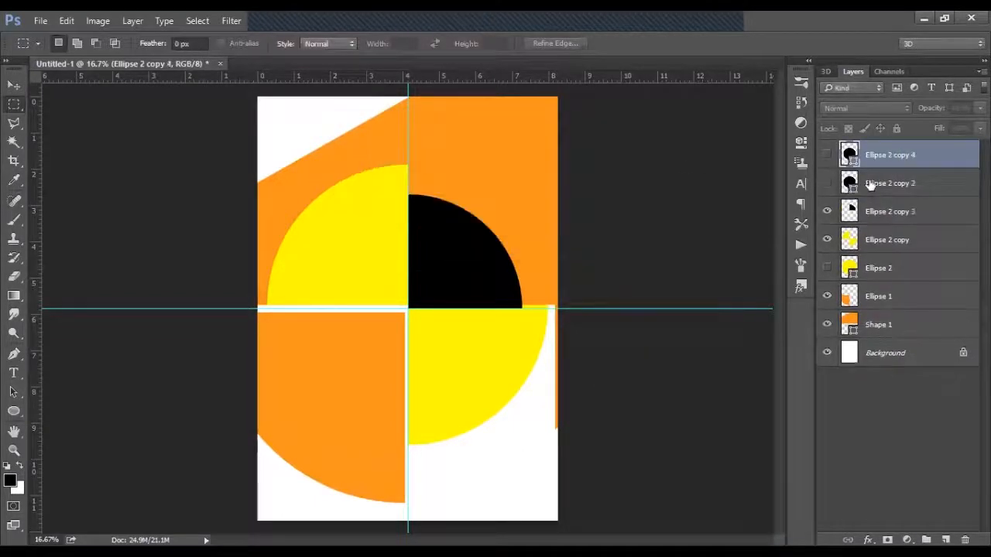
click(826, 184)
click(873, 190)
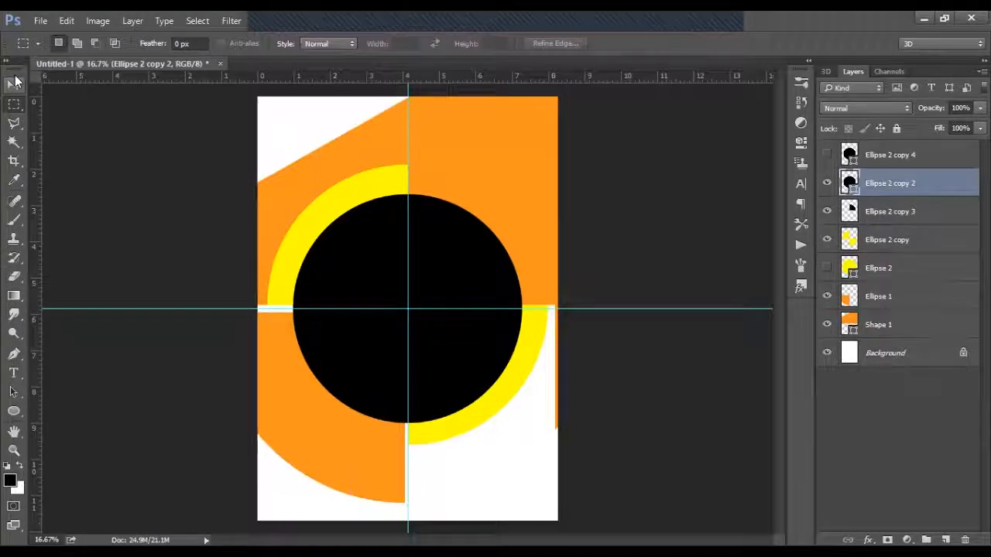
click(15, 82)
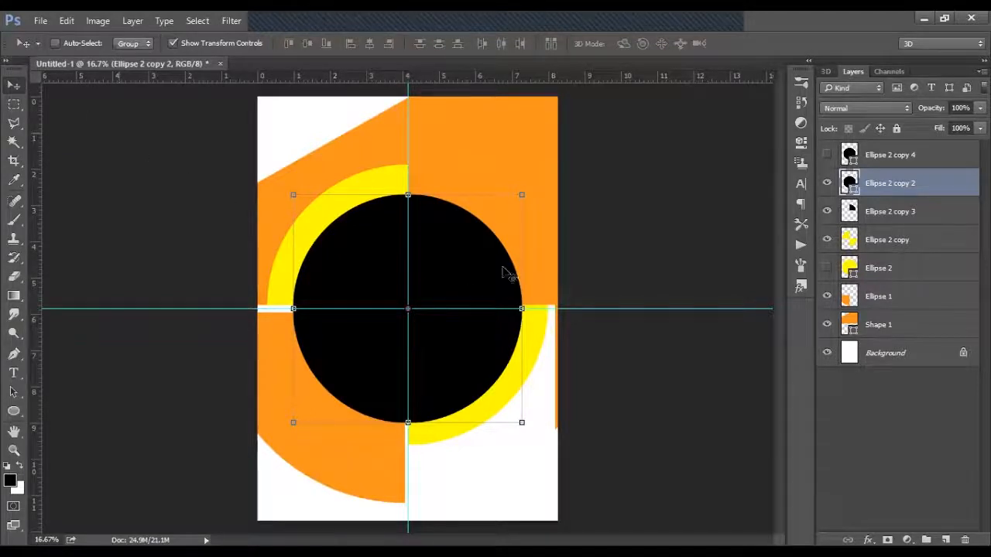
click(522, 195)
key(Return)
Fill the full black circle with dark red and scale it to about 59% around its centre
click(14, 411)
click(131, 43)
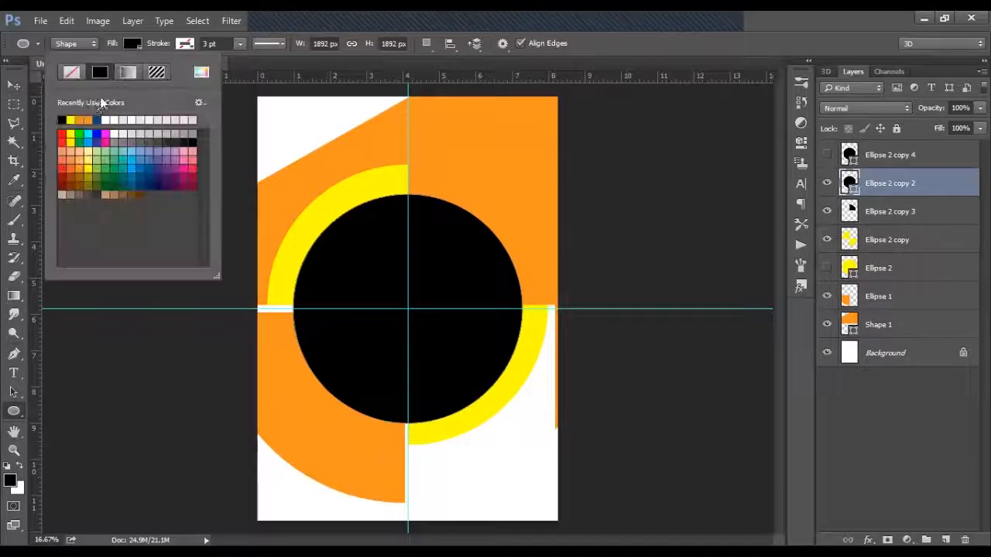
click(62, 175)
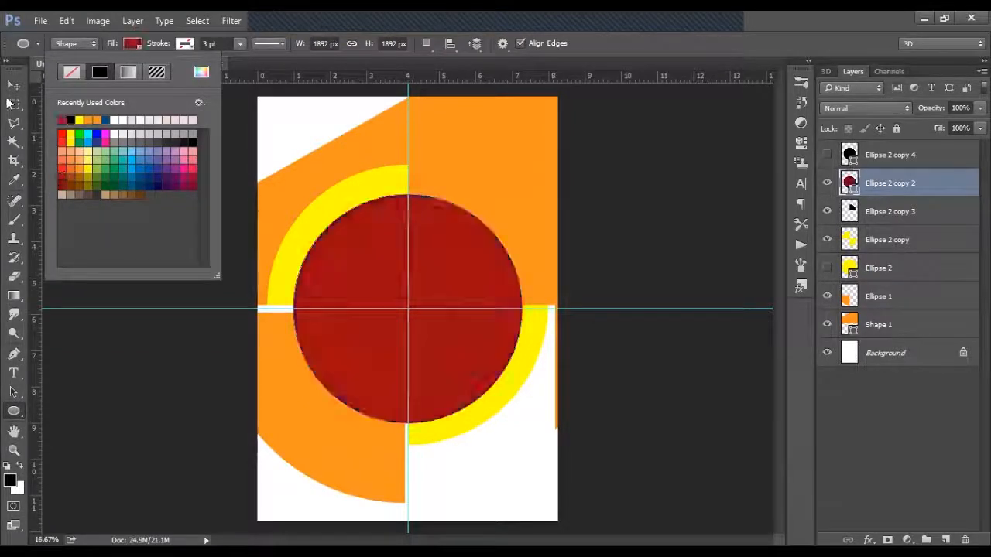
click(14, 85)
click(520, 195)
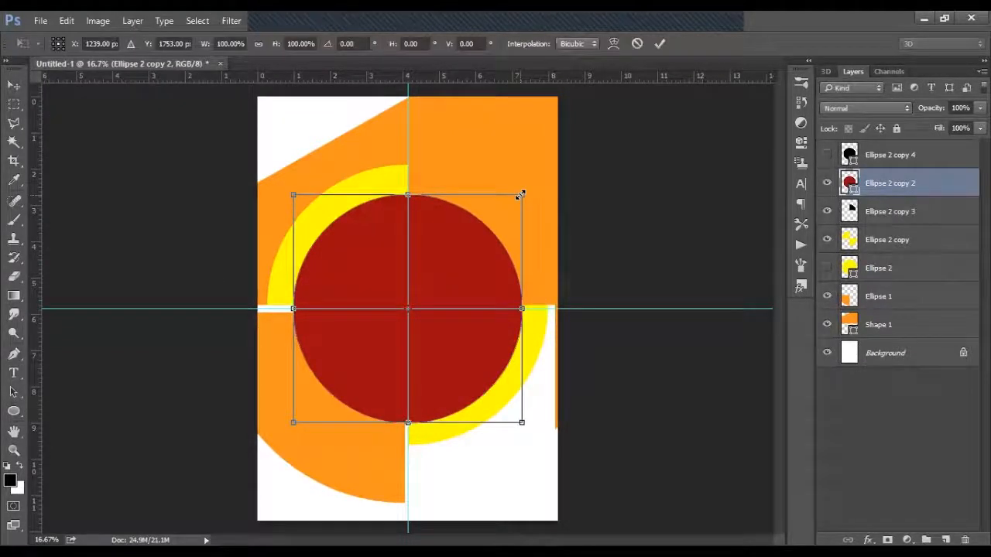
drag(520, 195, 478, 242)
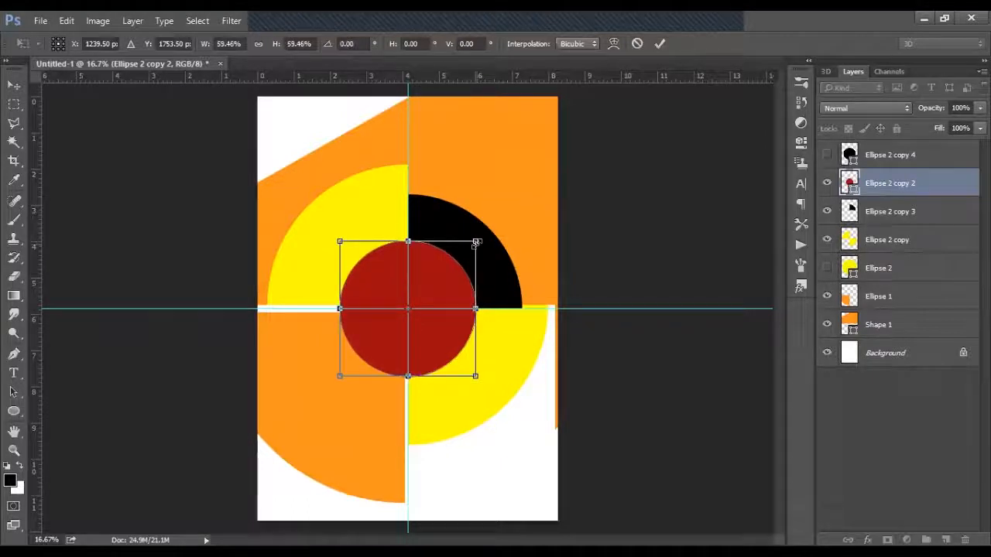
click(660, 44)
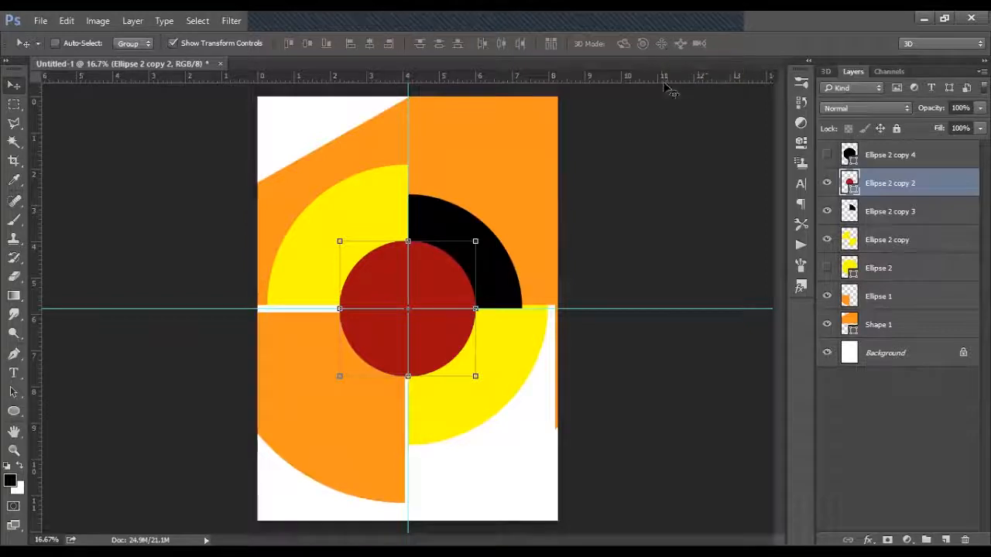
Rasterize the dark red circle's layer and delete its upper-left quarter along the guides
right_click(902, 185)
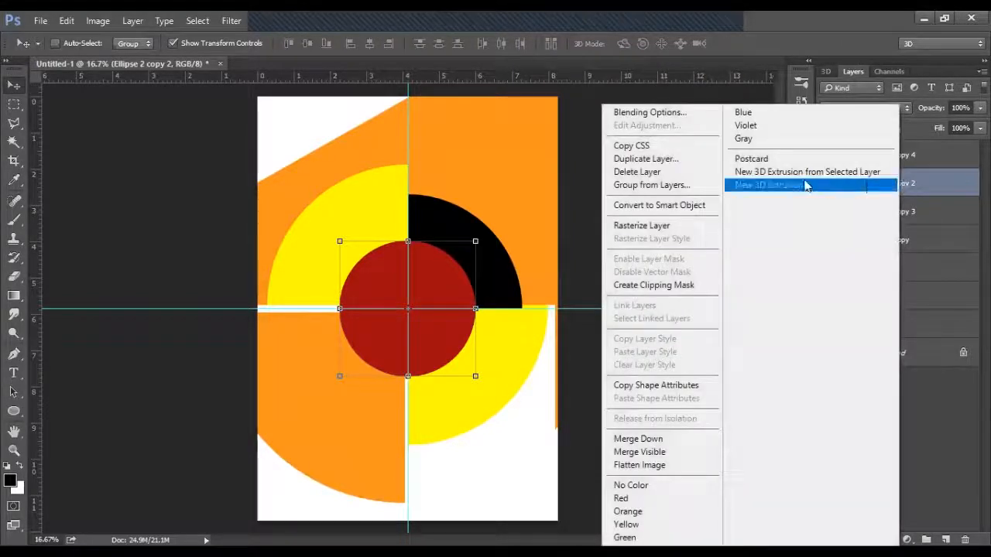
click(641, 225)
key(z)
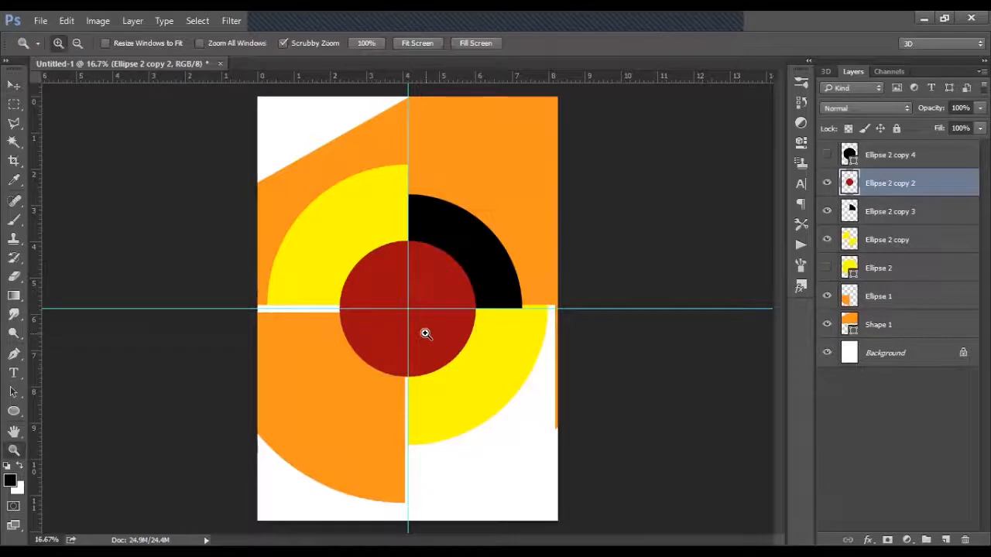
click(423, 329)
click(423, 326)
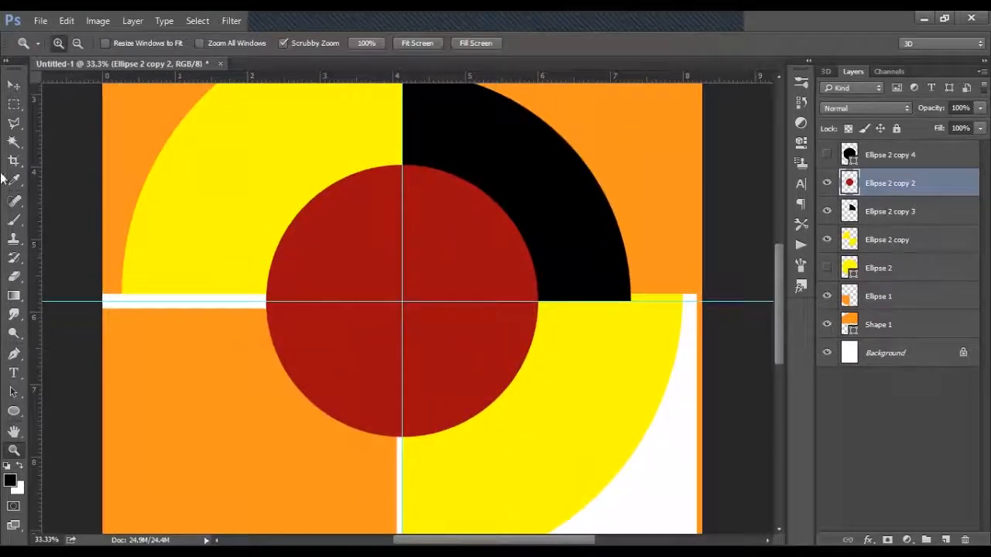
click(8, 110)
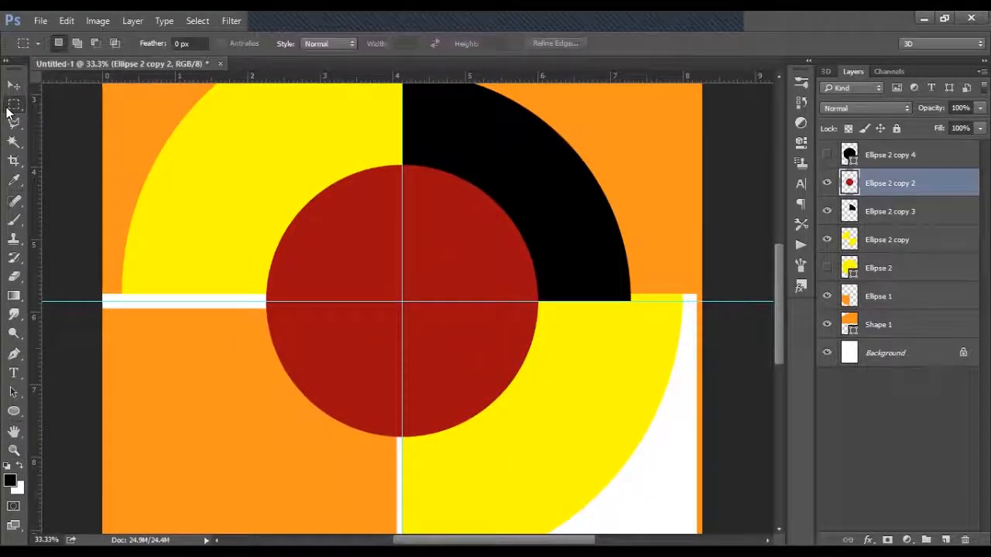
drag(91, 153, 402, 301)
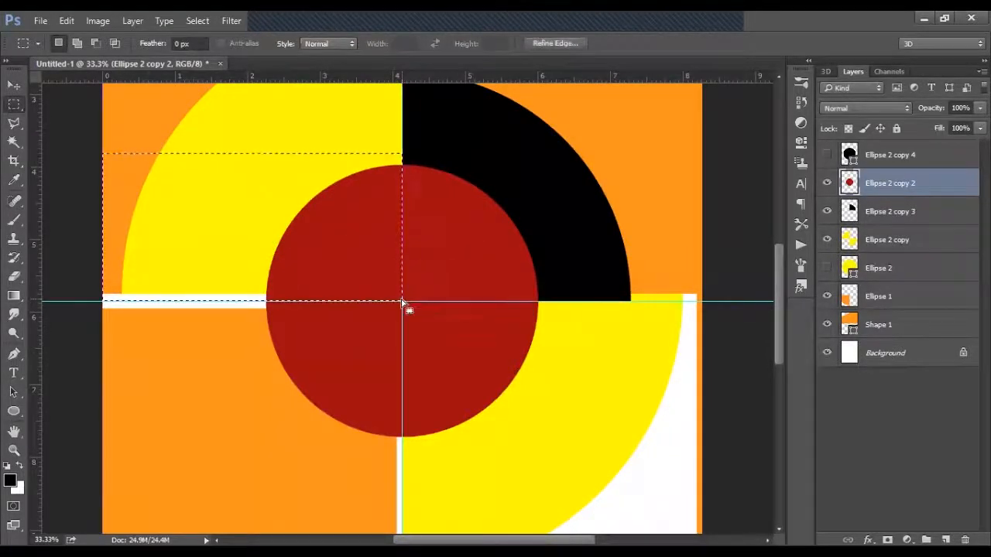
key(Delete)
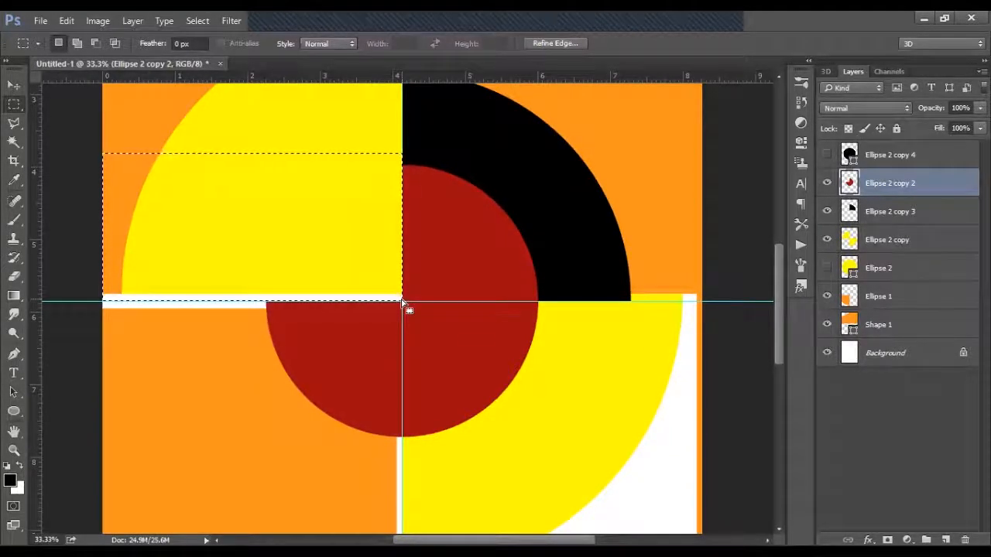
Shift the rectangular selection down to the lower-left orange shape's top edge and delete that thin strip of the dark red circle
key(Down)
key(Down)
key(Down)
key(Down)
key(Down)
key(Down)
key(Down)
key(Down)
key(Down)
key(Down)
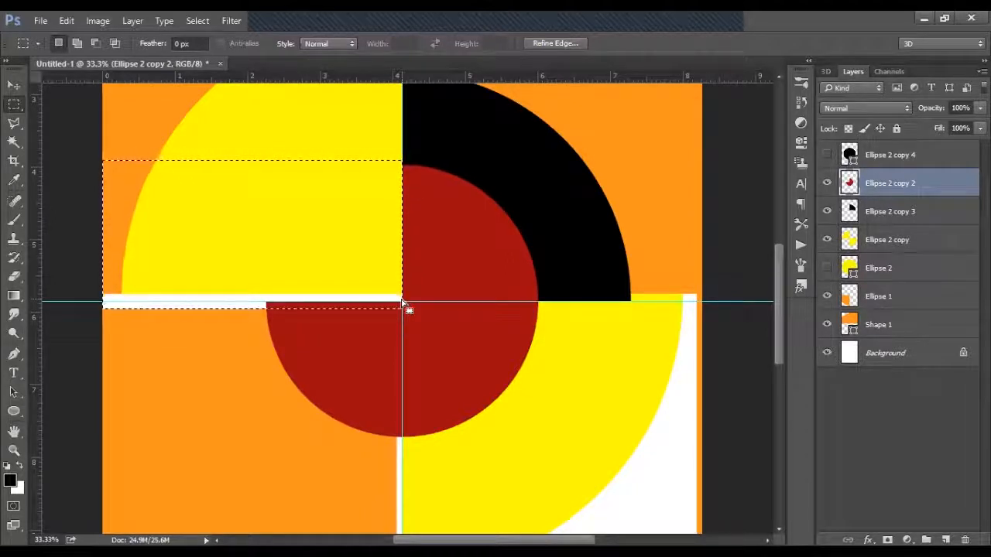
click(400, 300)
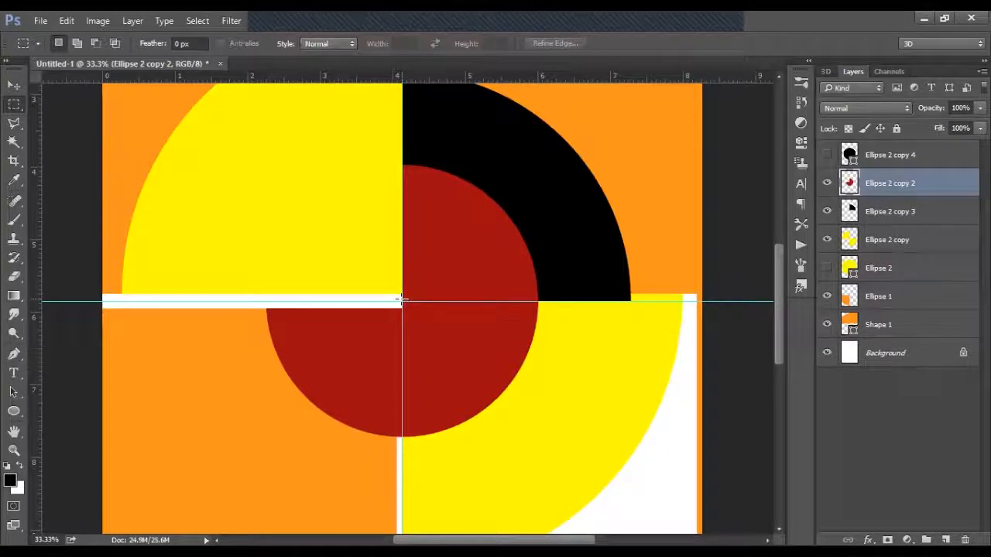
Delete the dark red circle's lower-right quarter, extending the cut slightly past the vertical guide to the orange shape's edge
click(736, 475)
click(496, 222)
drag(641, 471, 401, 306)
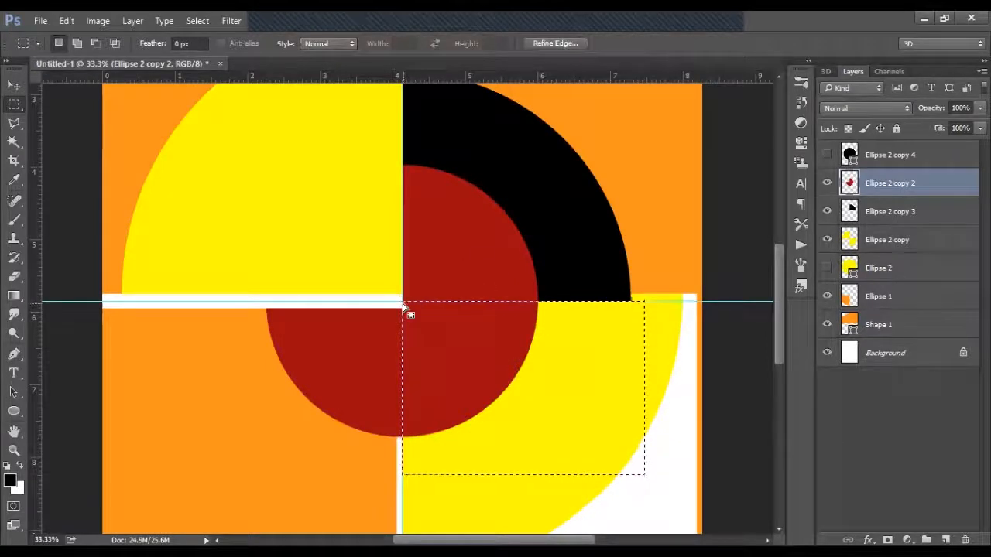
key(Left)
key(Left)
key(Left)
key(Left)
key(Left)
key(Left)
key(Left)
key(Left)
key(Left)
key(Left)
key(Left)
key(Left)
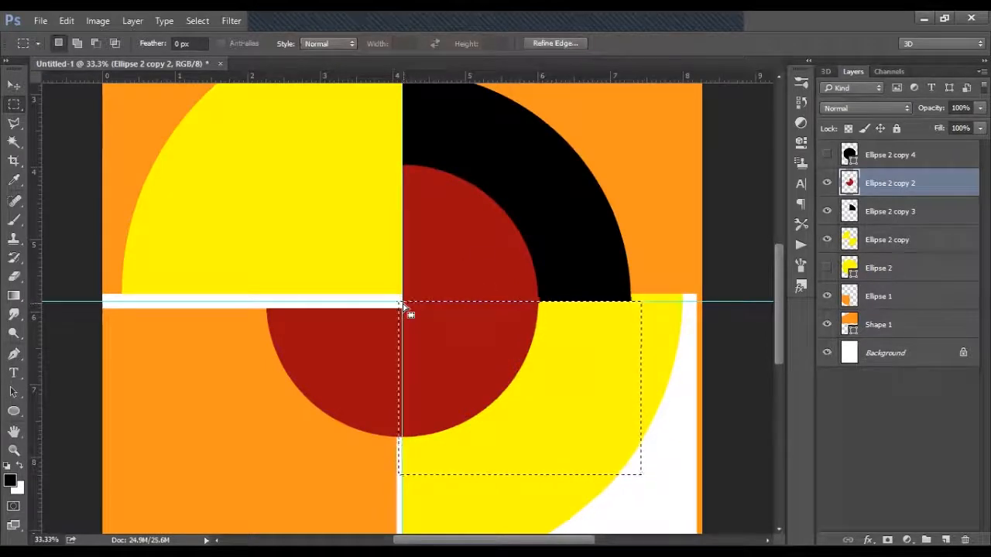
key(Delete)
key(ctrl+d)
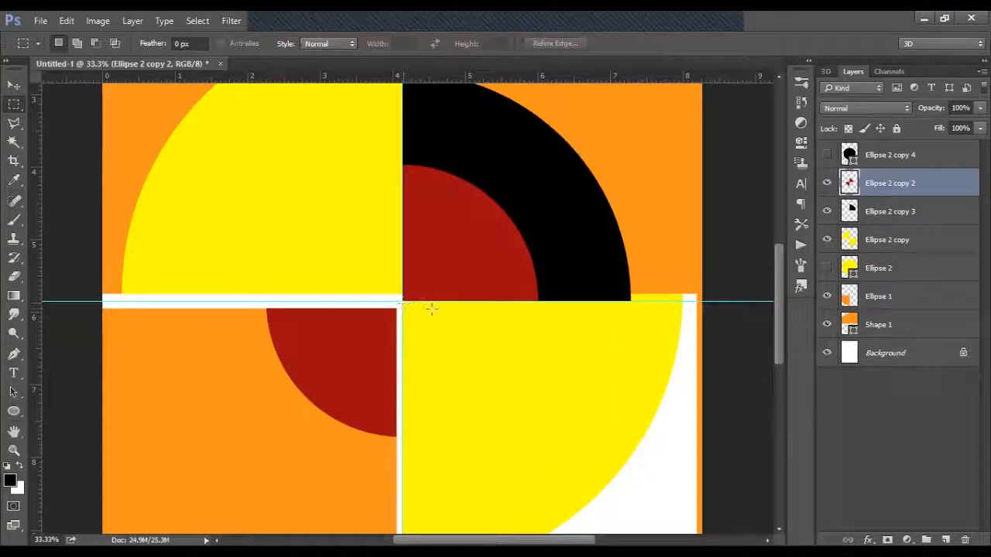
Select the dark red upper-right quarter with the Magic Wand and fill it with black
click(12, 143)
click(441, 241)
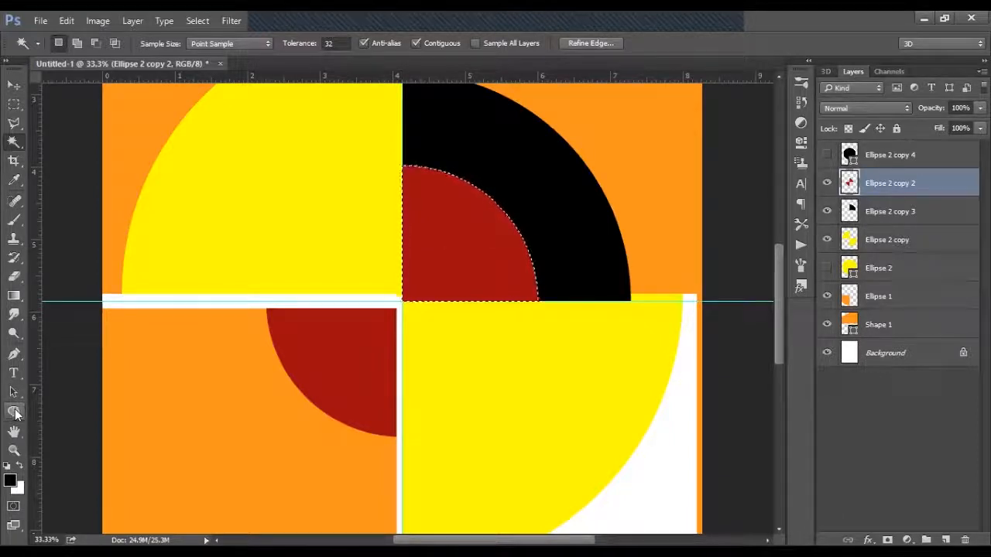
click(13, 179)
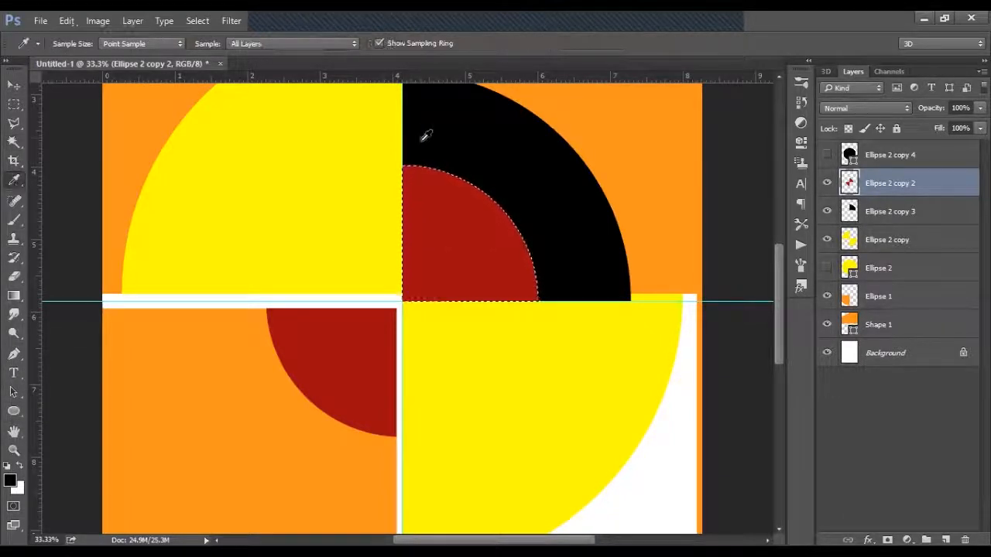
key(alt+BackSpace)
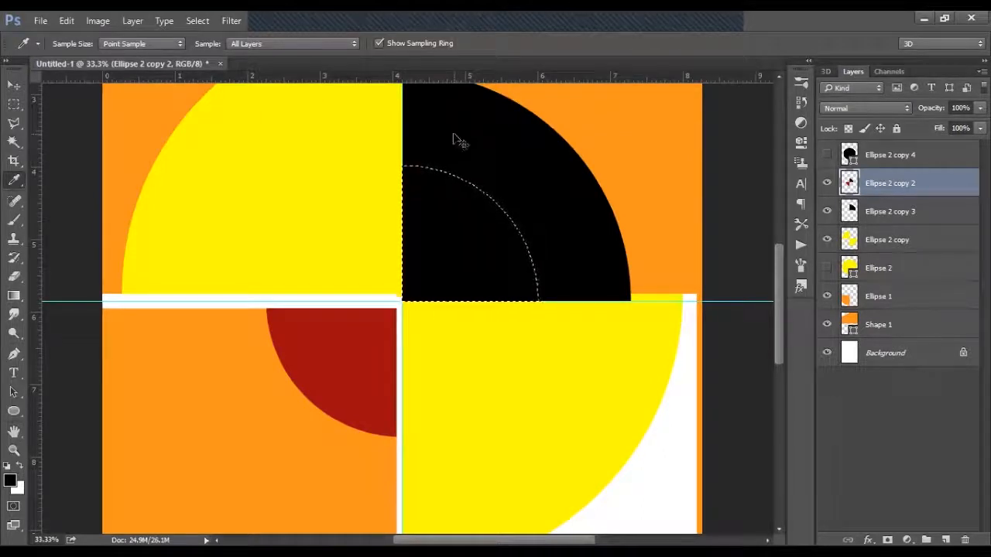
key(ctrl+d)
key(v)
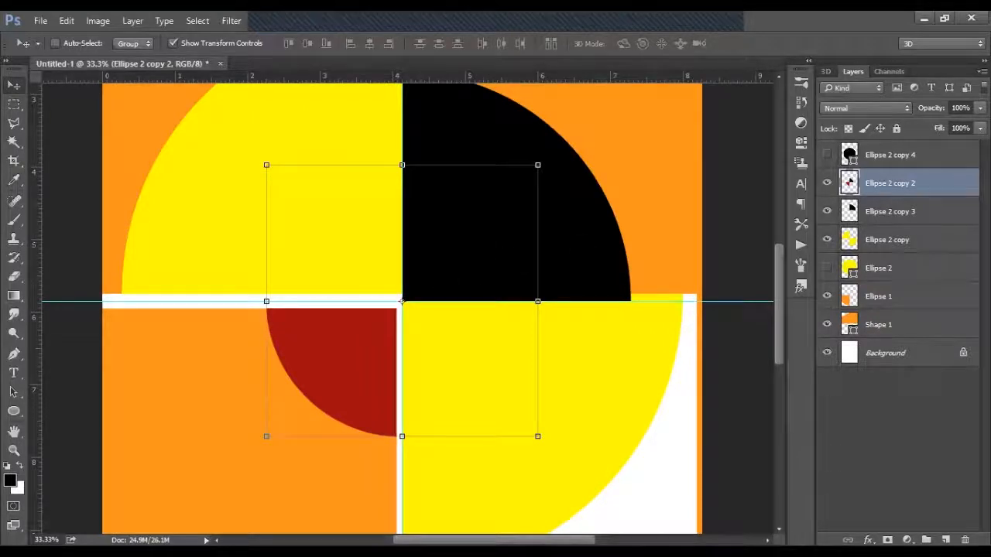
Duplicate Ellipse 2 copy 4, move the original directly below Ellipse 2 copy 2, and make it visible
click(910, 214)
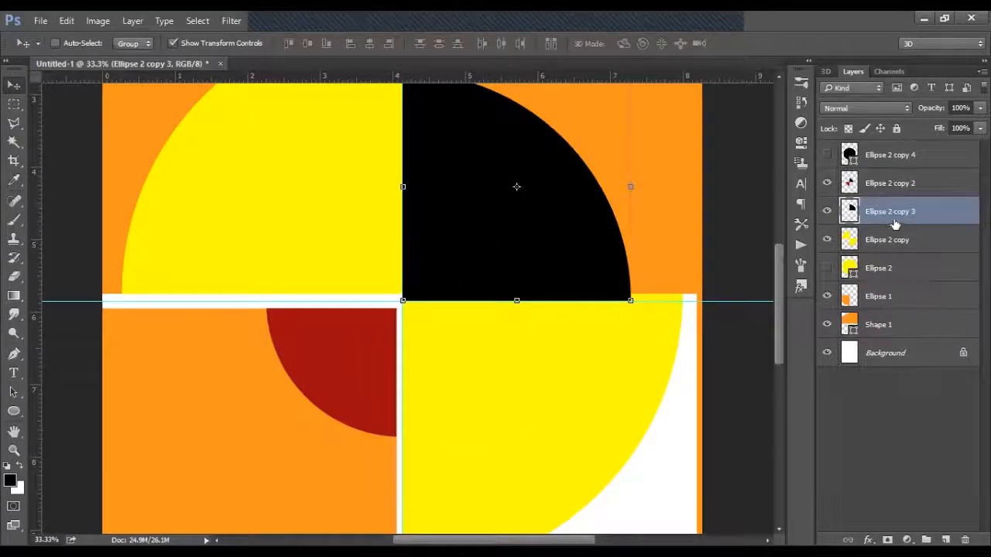
right_click(896, 152)
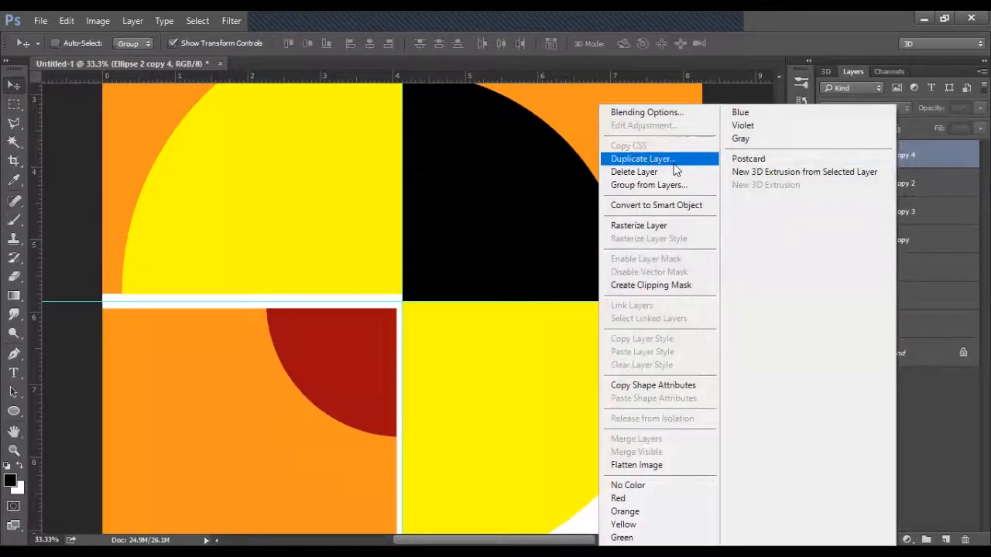
click(671, 155)
click(623, 159)
drag(913, 159, 890, 228)
click(826, 212)
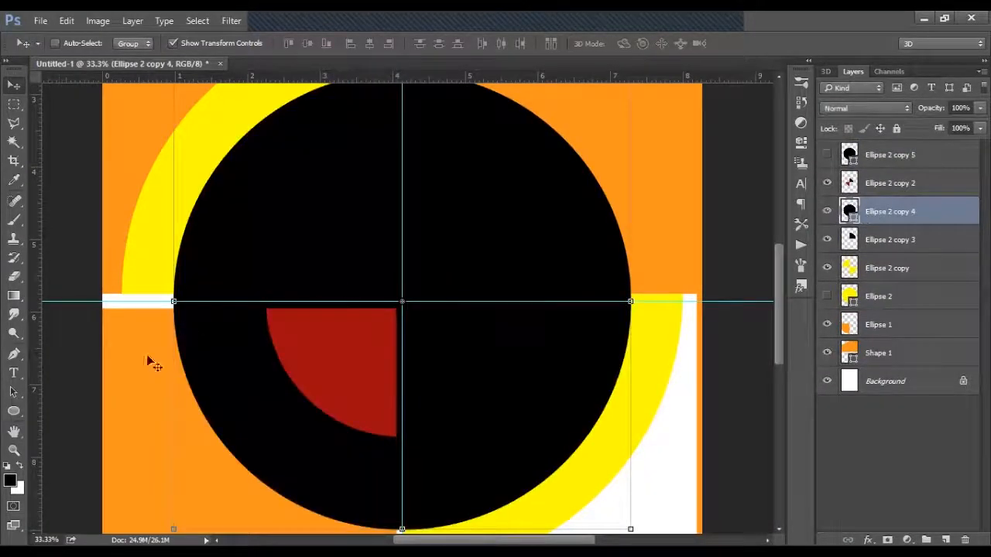
Change the fill of the full black circle on Ellipse 2 copy 4 to yellow
click(13, 411)
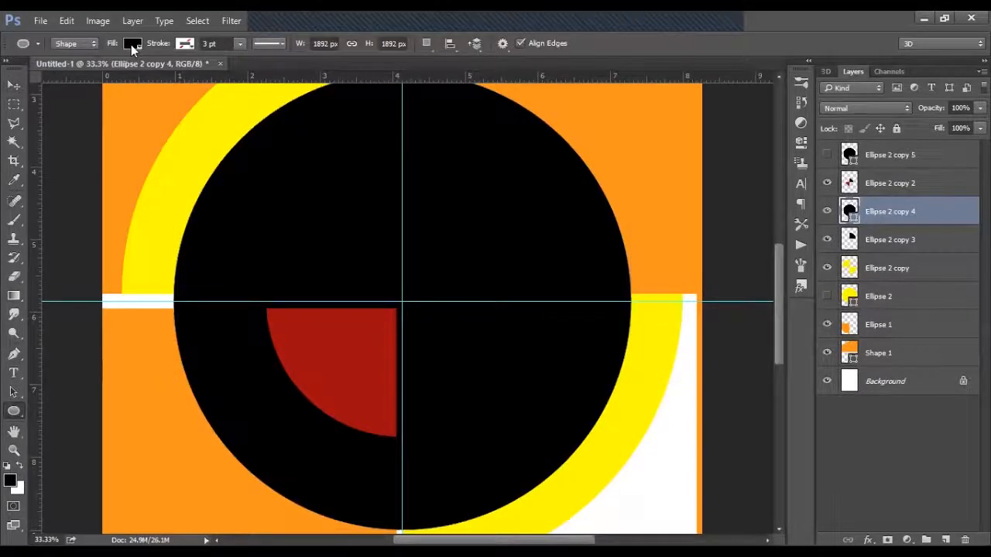
click(131, 44)
click(201, 72)
click(250, 108)
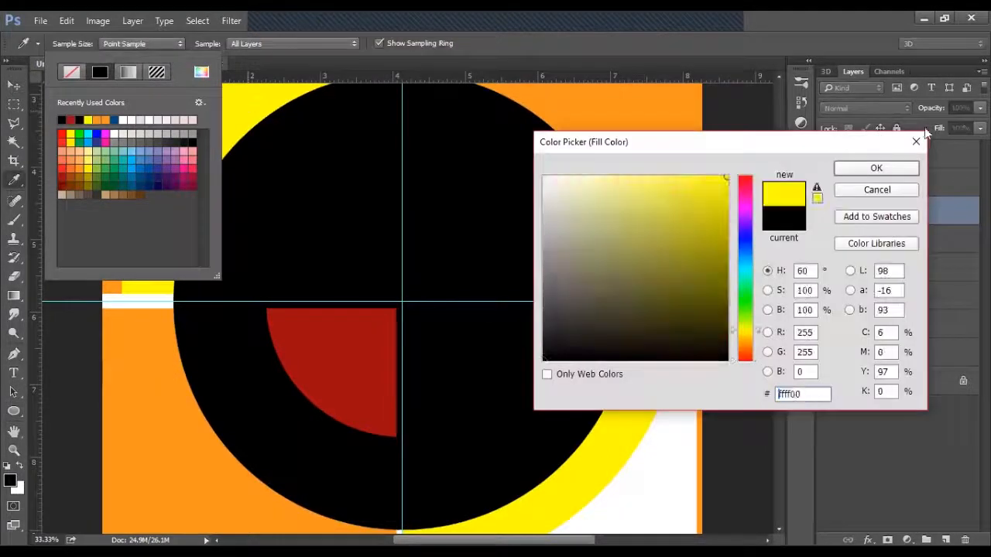
click(890, 167)
click(27, 80)
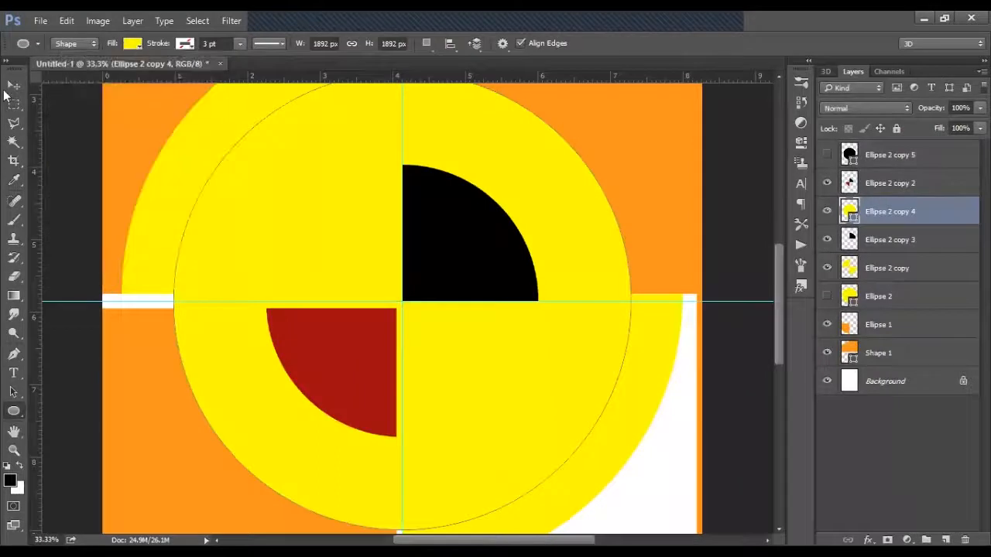
Scale the yellow circle on Ellipse 2 copy 4 to about 88.79% around its centre
click(13, 84)
drag(604, 433, 611, 438)
key(ctrl+minus)
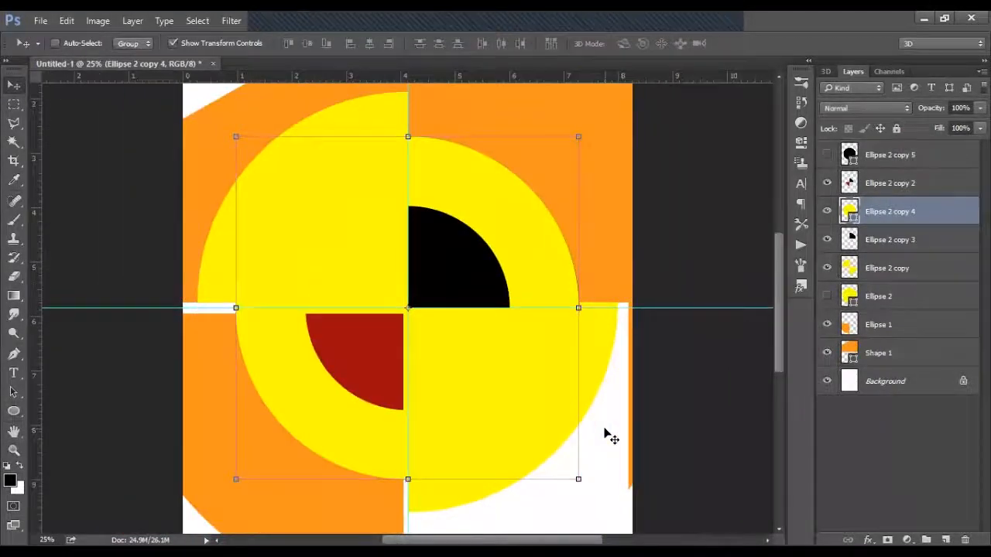
drag(236, 479, 247, 452)
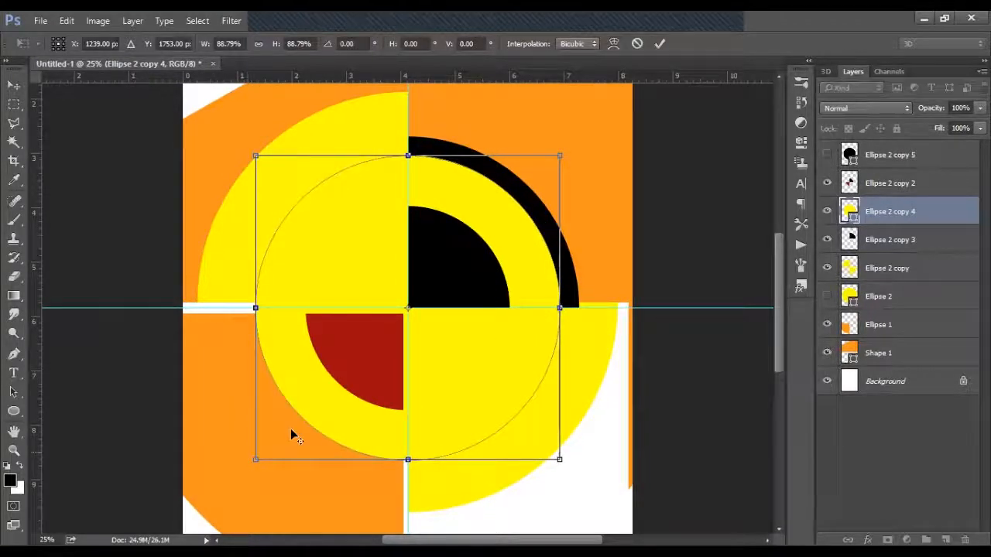
click(659, 44)
Rasterize Ellipse 2 copy 4 and trim the yellow circle to its upper-right quarter, inset slightly from both guides
right_click(898, 207)
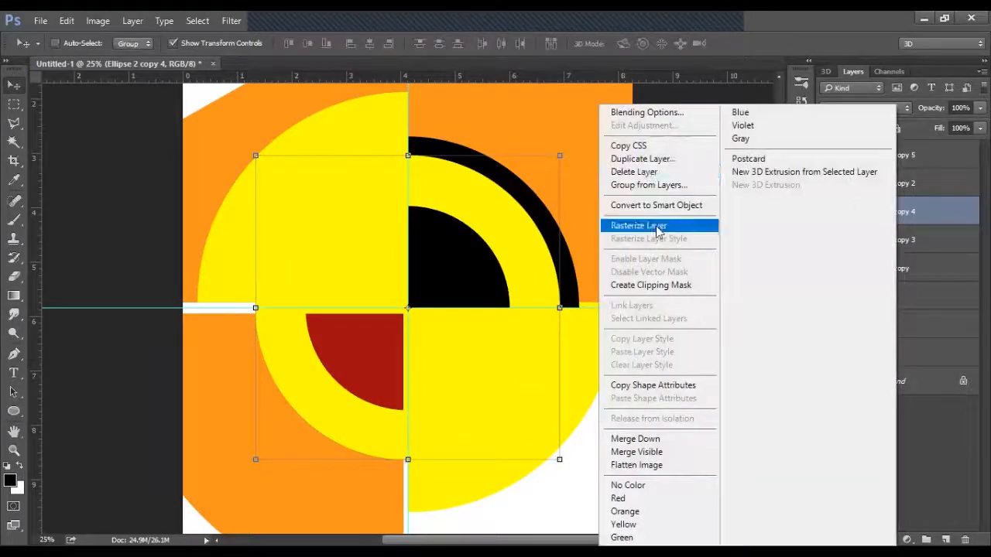
click(657, 229)
click(13, 104)
drag(155, 129, 418, 480)
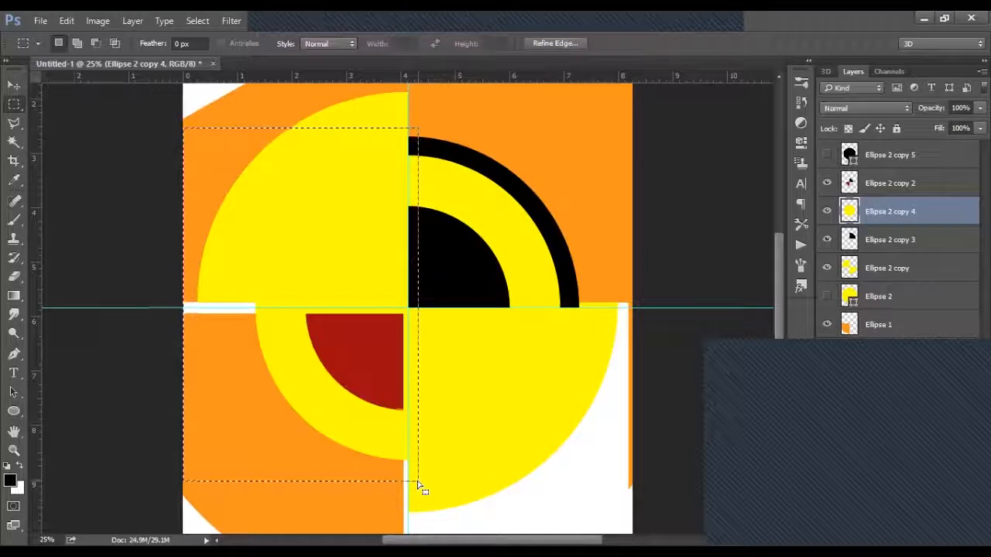
key(Delete)
key(ctrl+d)
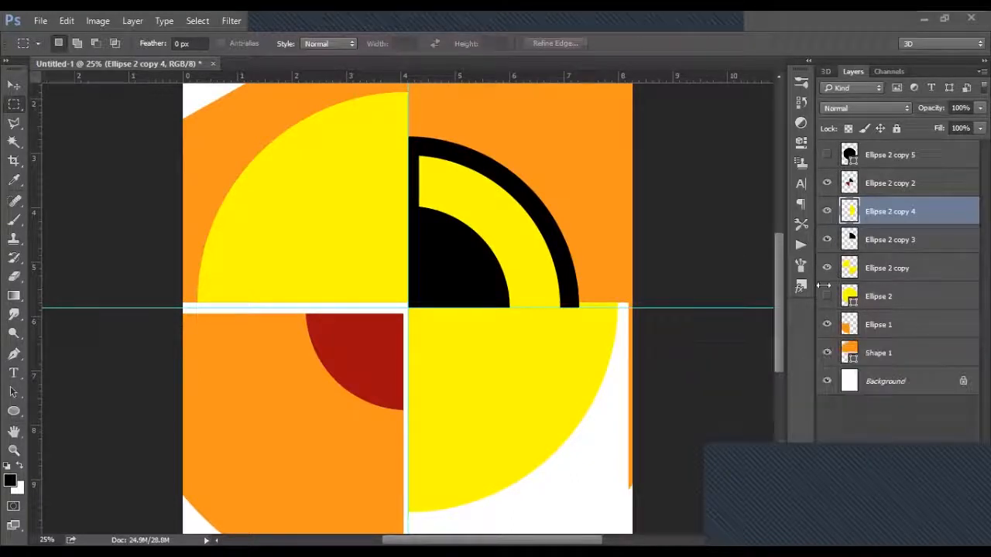
drag(572, 511, 408, 298)
click(428, 300)
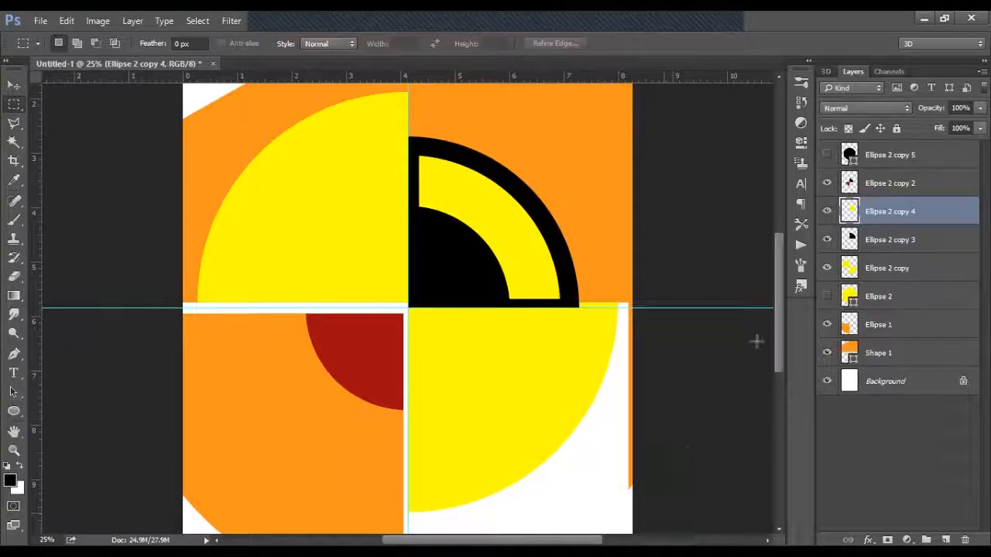
Delete the leftover orange strip of the Ellipse 1 layer along the page's lower right edge
drag(774, 317, 773, 352)
mouse_move(706, 501)
mouse_down()
mouse_move(532, 470)
mouse_move(412, 246)
mouse_move(404, 192)
mouse_up()
key(ctrl+d)
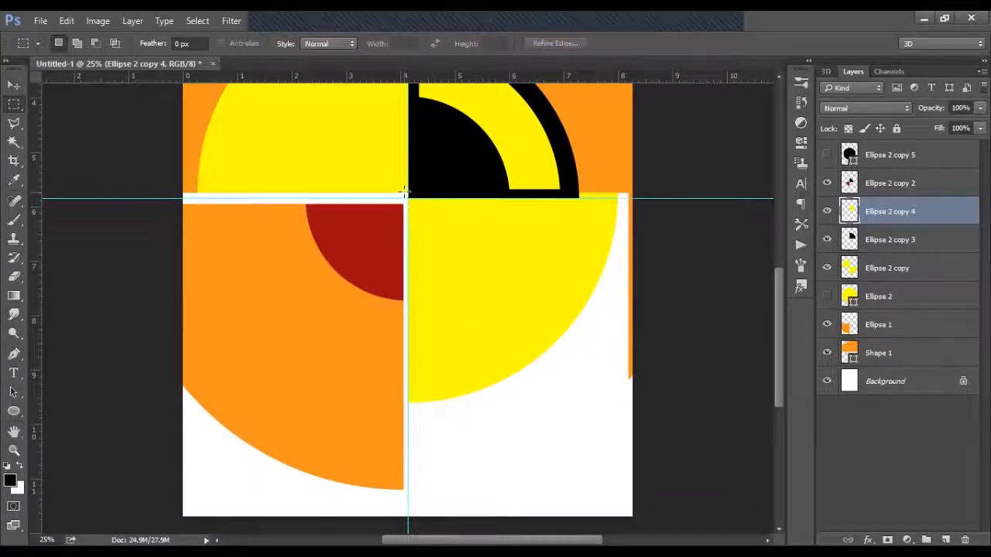
click(882, 353)
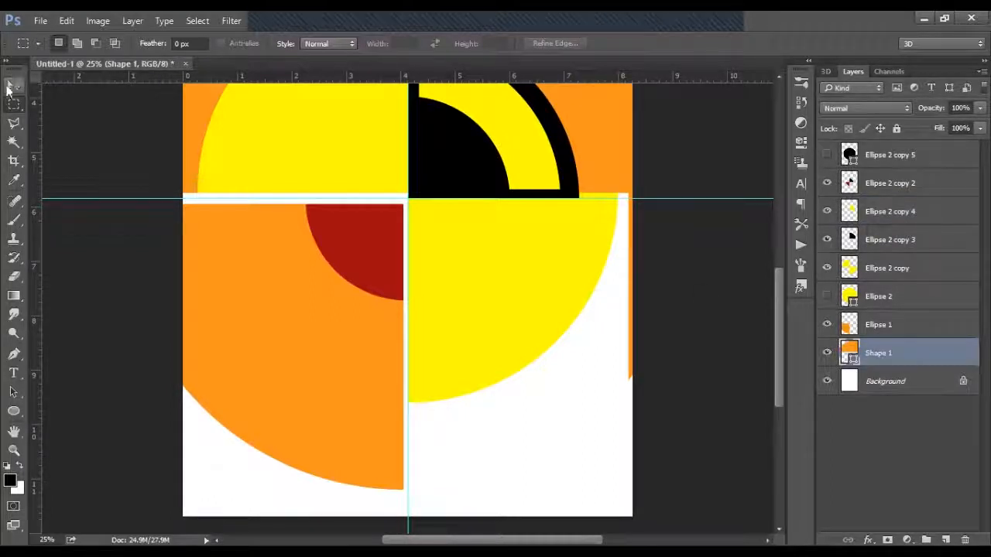
click(9, 87)
click(867, 328)
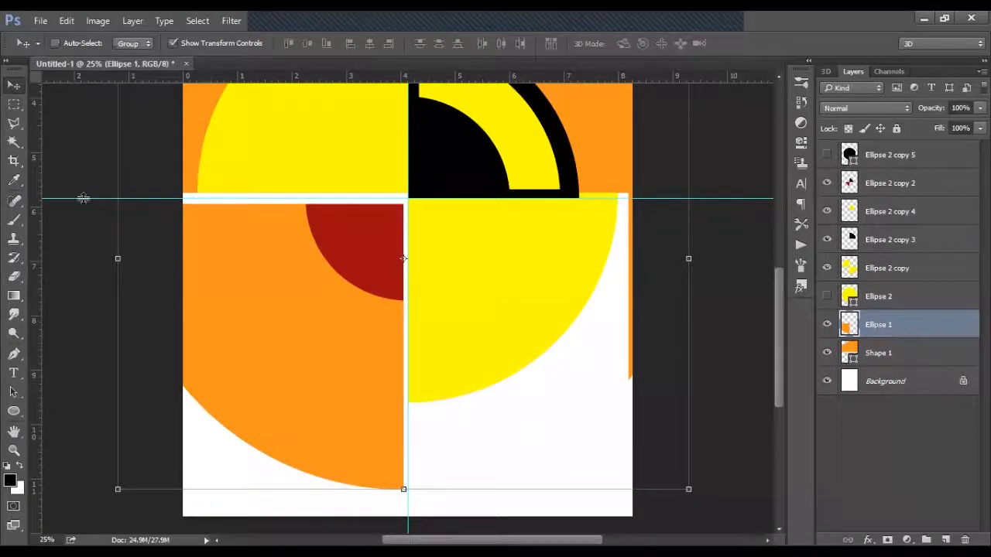
click(13, 105)
drag(629, 468, 568, 186)
key(Delete)
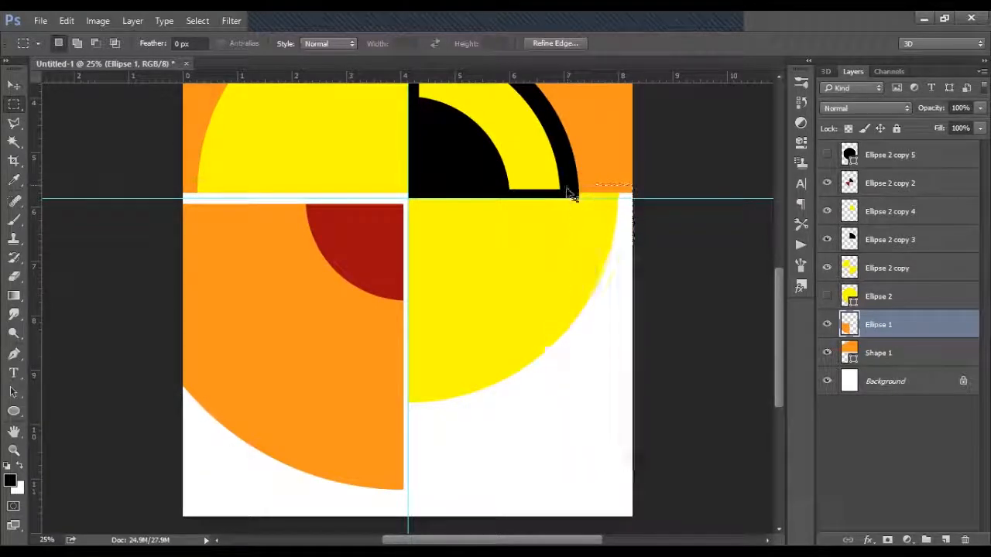
key(ctrl+d)
Duplicate the hidden Ellipse 2 layer as Ellipse 2 copy 6, with only the copy left visible
drag(467, 258, 481, 383)
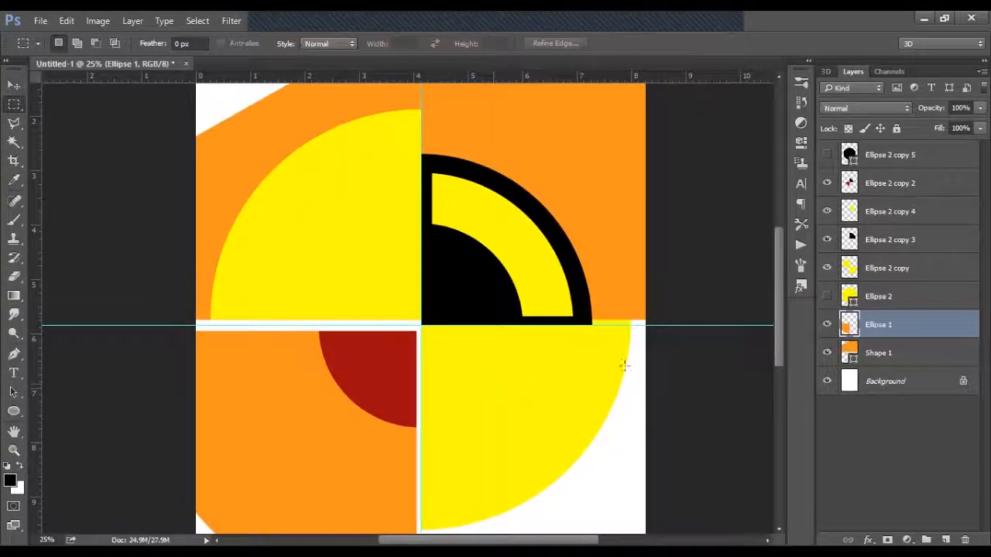
mouse_move(549, 371)
mouse_down()
mouse_move(542, 353)
mouse_move(531, 370)
mouse_up()
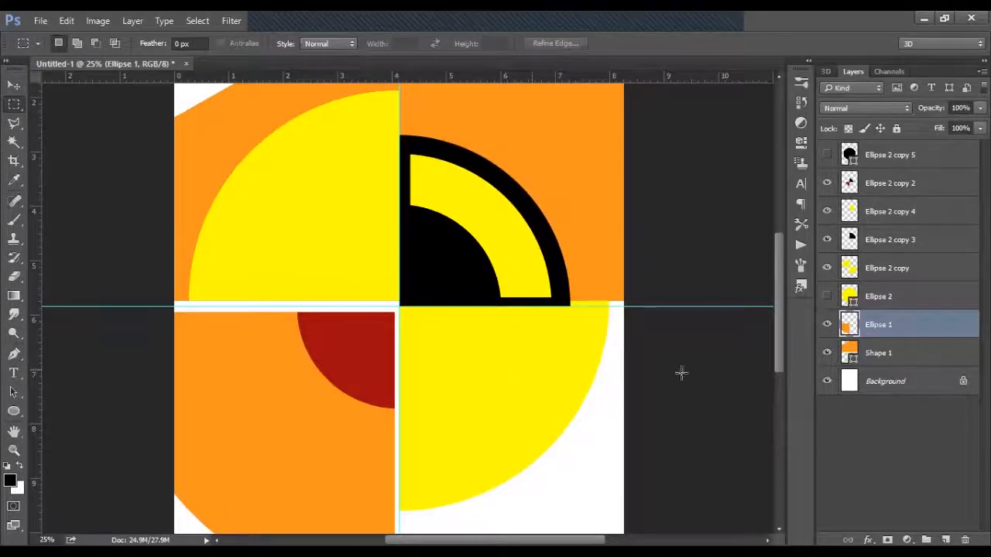
click(878, 300)
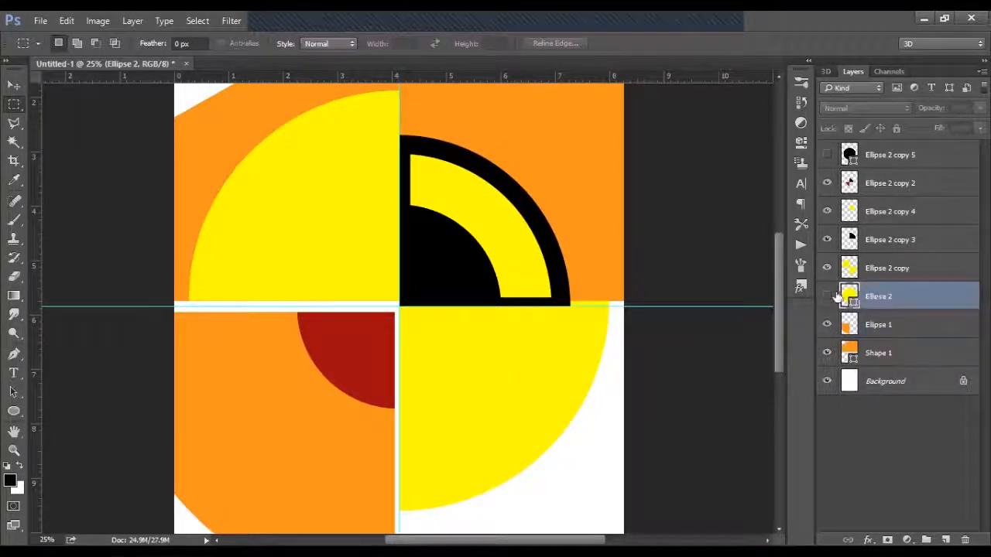
click(827, 295)
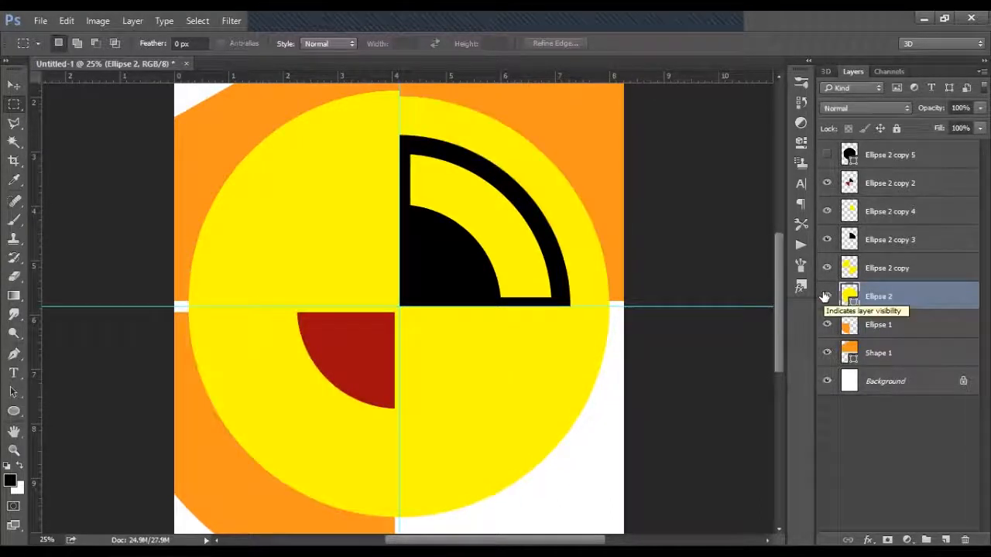
right_click(894, 301)
click(654, 158)
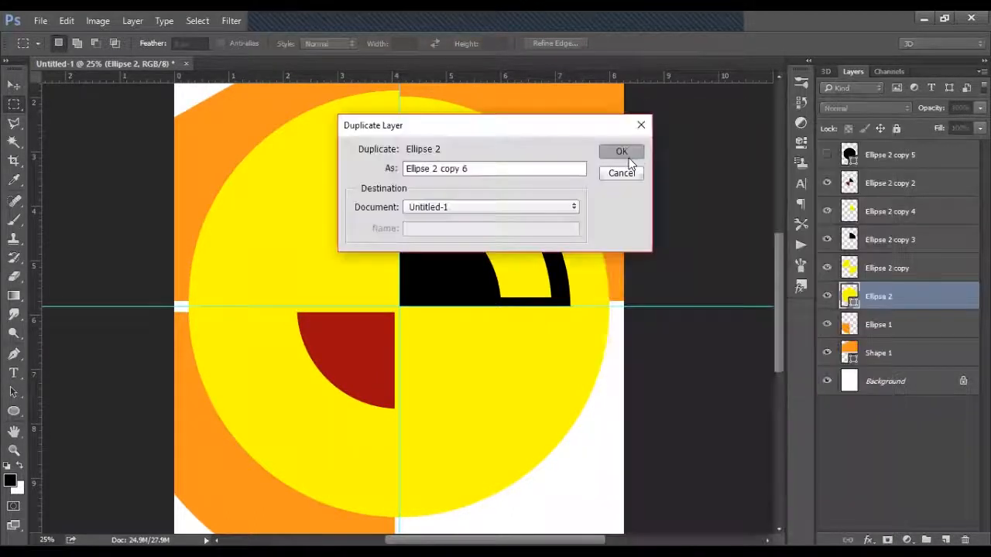
click(628, 157)
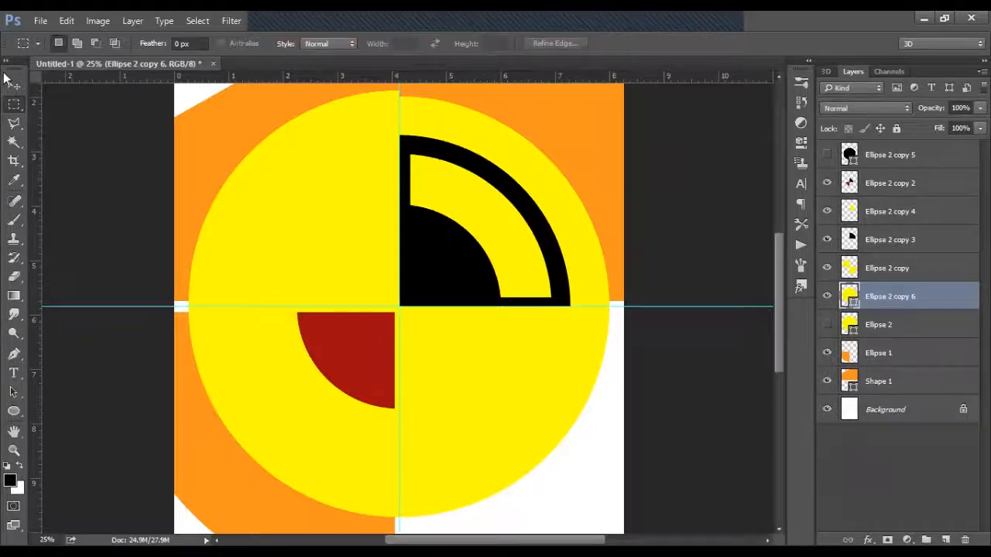
Change the fill of the Ellipse 2 copy 6 circle to gray
click(15, 86)
click(13, 410)
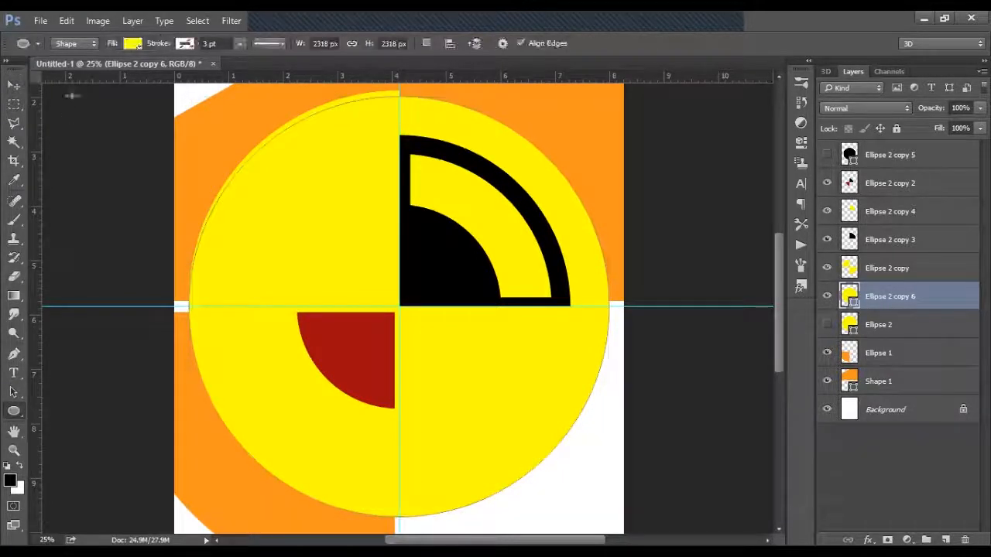
click(135, 44)
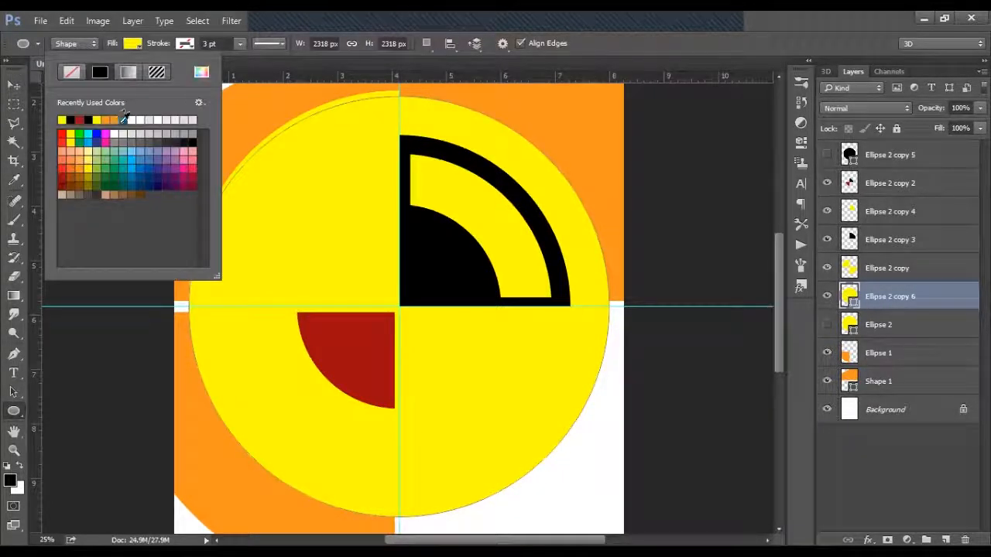
click(120, 137)
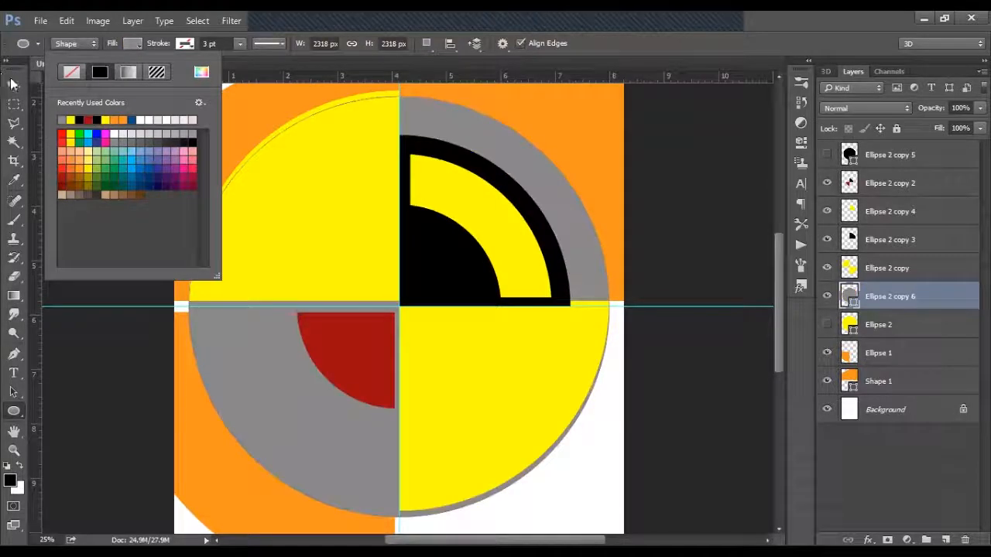
Move the Ellipse 2 copy 6 layer above Ellipse 2 copy and scale its gray circle proportionally to about 90.68%
click(12, 87)
drag(889, 297, 890, 254)
click(610, 99)
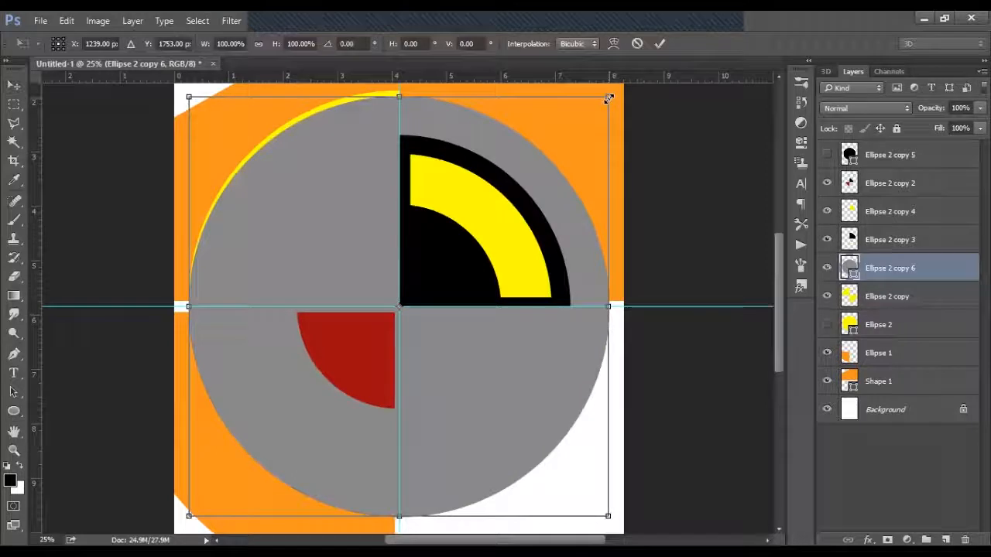
drag(609, 99, 590, 119)
Nudge the gray circle straight up to a Y position of 1709 px and apply the transform
key(Up)
key(Up)
key(Up)
key(Up)
key(Up)
key(Up)
key(Up)
key(Up)
key(Up)
key(Up)
key(Up)
key(Up)
key(Up)
key(Up)
key(Up)
key(Up)
key(Up)
key(Up)
key(Up)
key(Up)
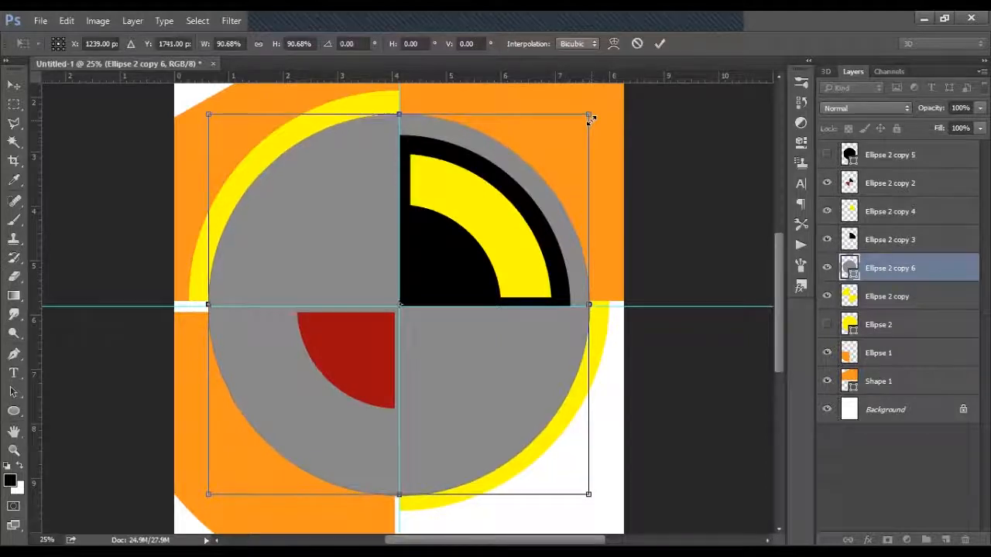
key(Up)
key(Up)
key(Up)
key(Up)
key(Up)
key(Up)
key(Up)
key(Up)
key(Up)
key(Up)
key(Up)
key(Up)
key(Up)
key(Up)
key(Up)
key(Up)
key(Up)
key(Up)
key(Up)
key(Up)
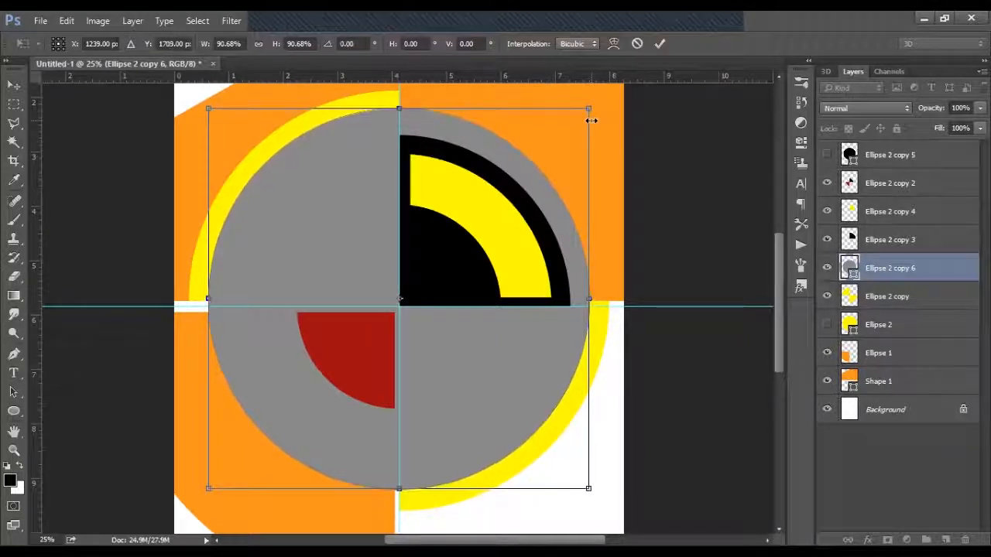
click(658, 46)
Rasterize Ellipse 2 copy 6 and cut away its upper-right quarter, slightly past both centre guides
right_click(930, 270)
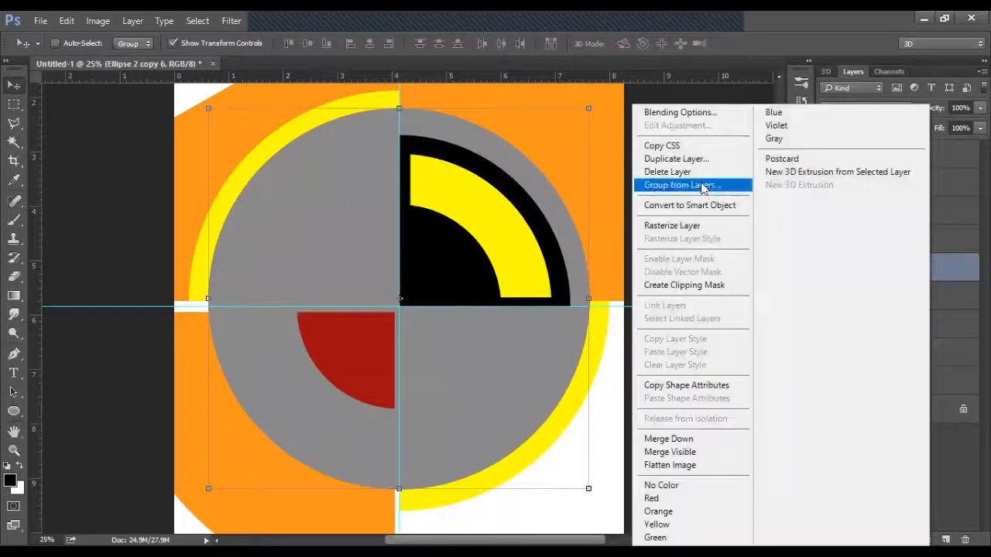
click(672, 226)
click(15, 104)
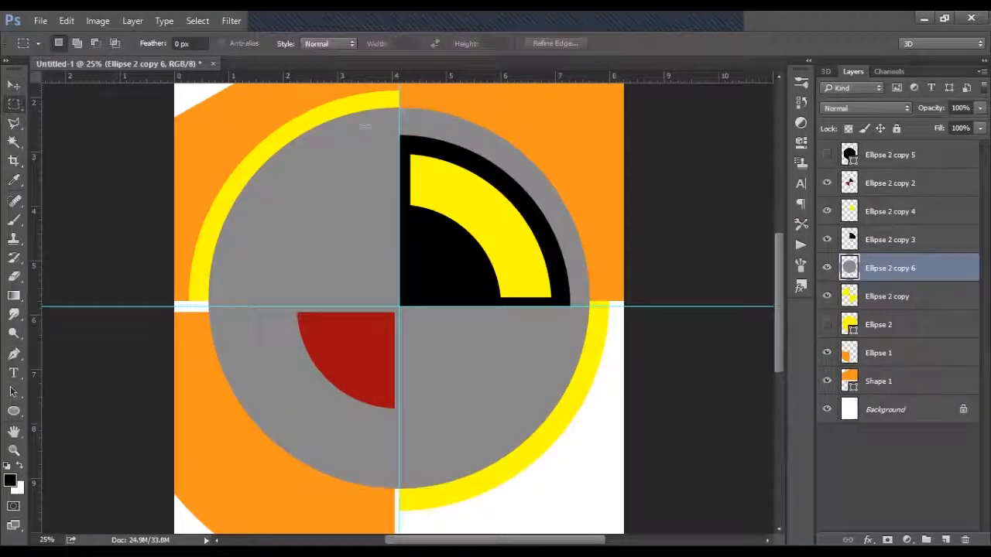
drag(509, 152, 391, 315)
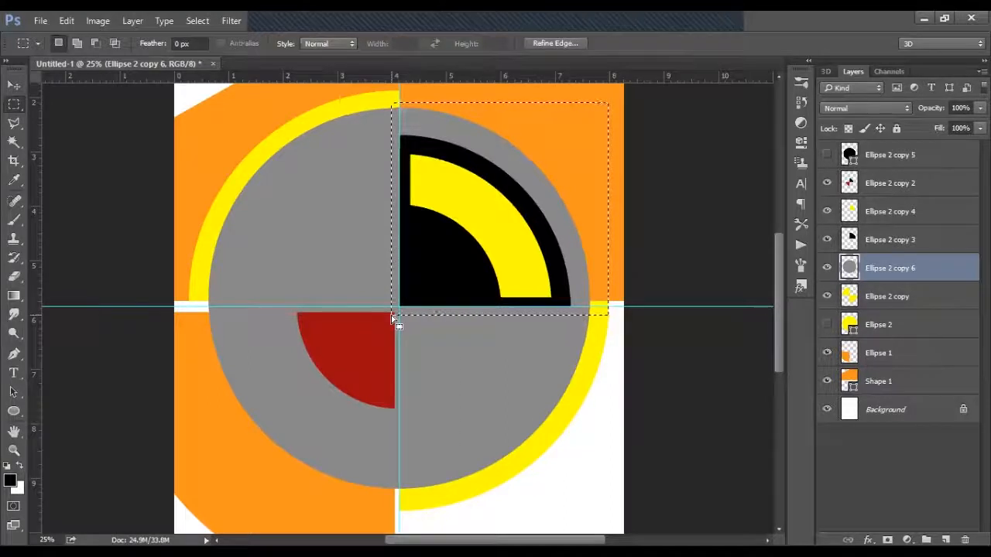
key(Delete)
key(ctrl+d)
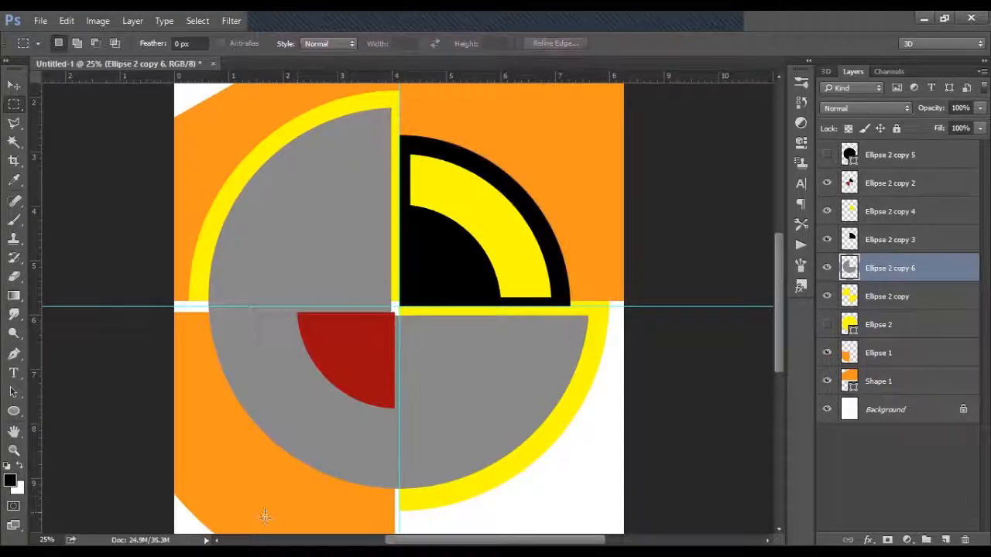
Cut away the lower-left quarter of the gray circle, slightly past both centre guides
mouse_move(176, 510)
mouse_down()
mouse_move(172, 492)
mouse_move(383, 470)
mouse_move(404, 381)
mouse_move(406, 298)
mouse_up()
key(Delete)
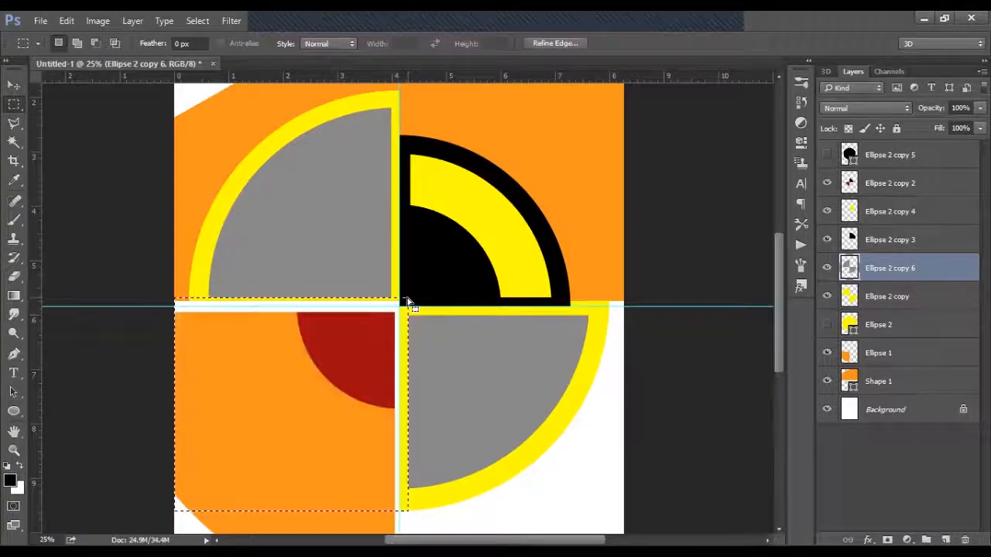
key(ctrl+d)
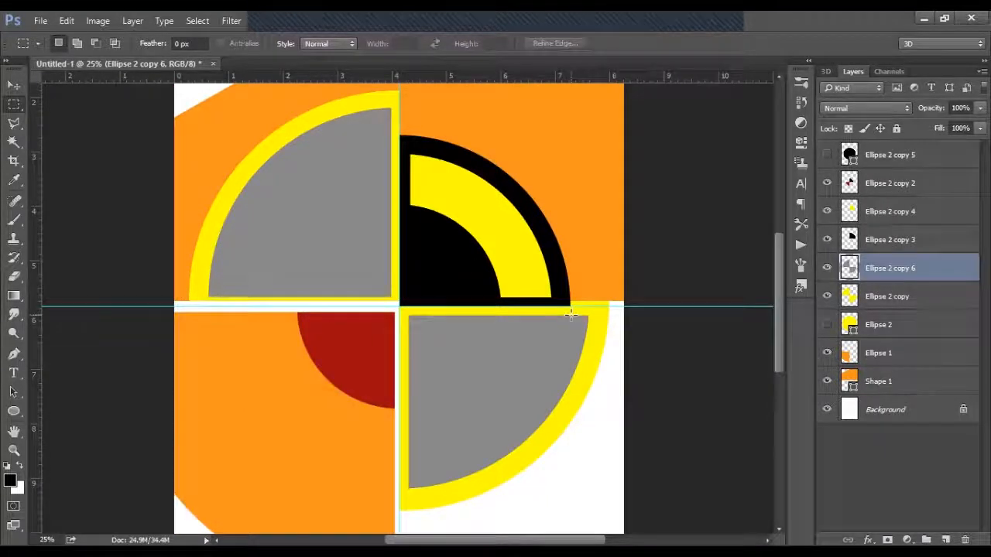
Duplicate the hidden Ellipse 2 copy 5 layer as Ellipse 2 copy 7 and make the copy visible
drag(898, 268, 832, 158)
right_click(890, 157)
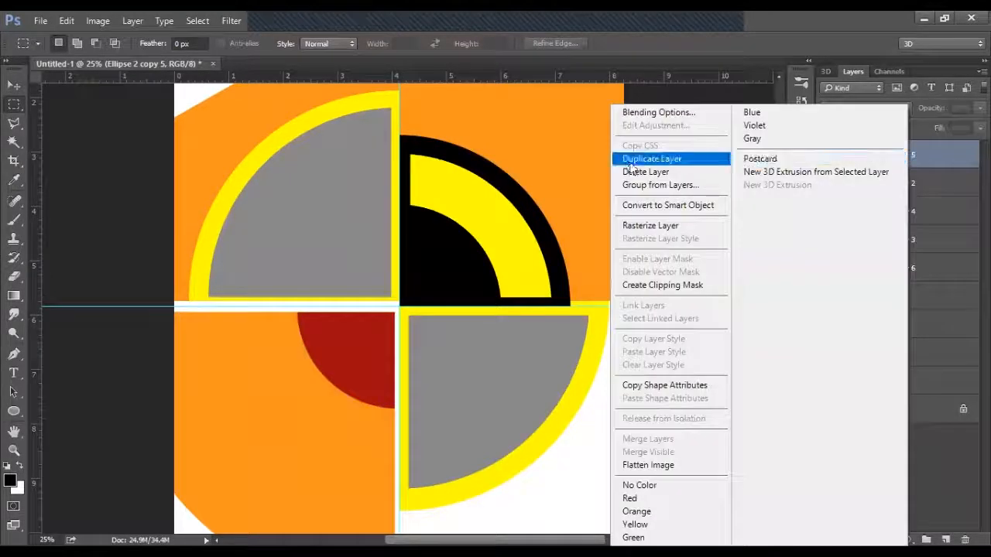
click(631, 156)
click(627, 150)
click(826, 155)
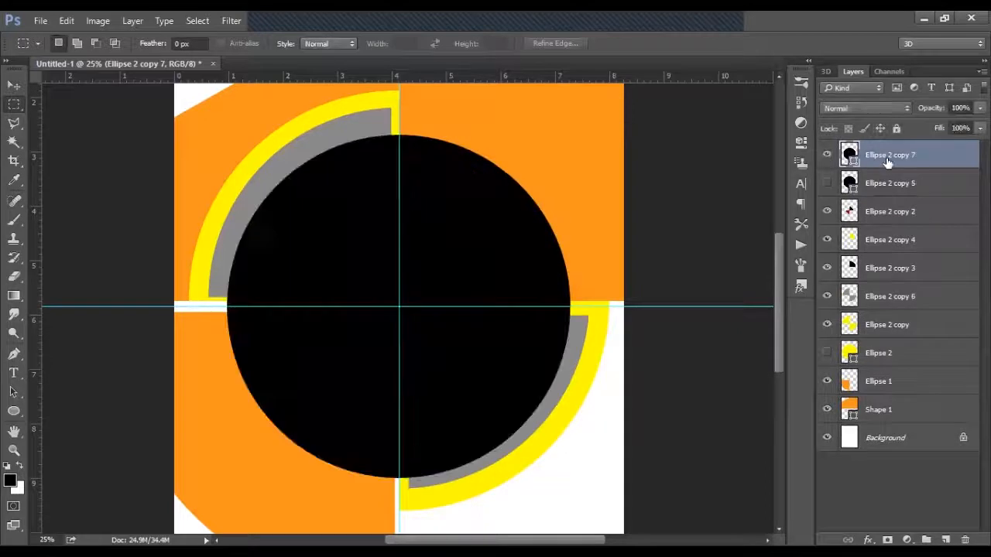
Fill the Ellipse 2 copy 7 circle with white and scale it about its centre to roughly 38%
click(13, 84)
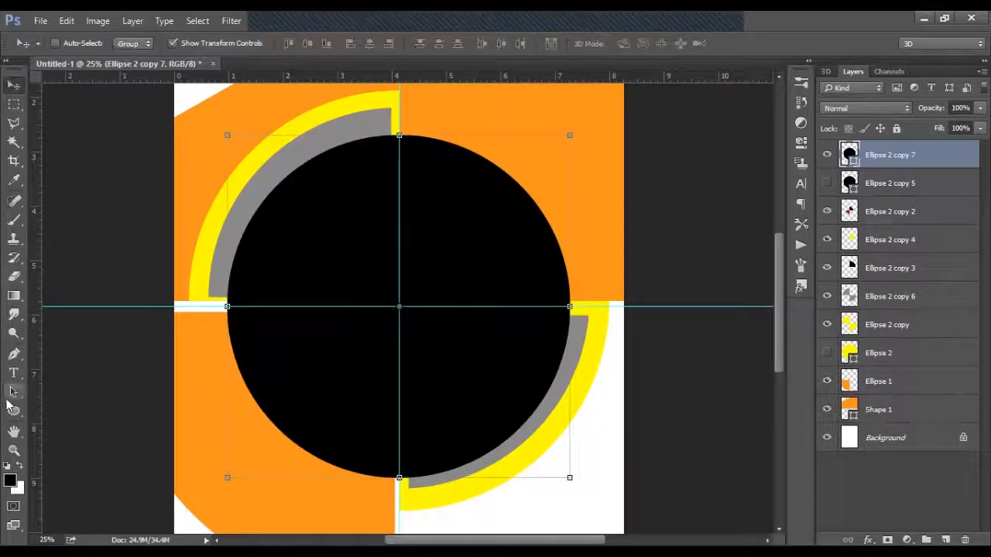
click(13, 411)
click(133, 43)
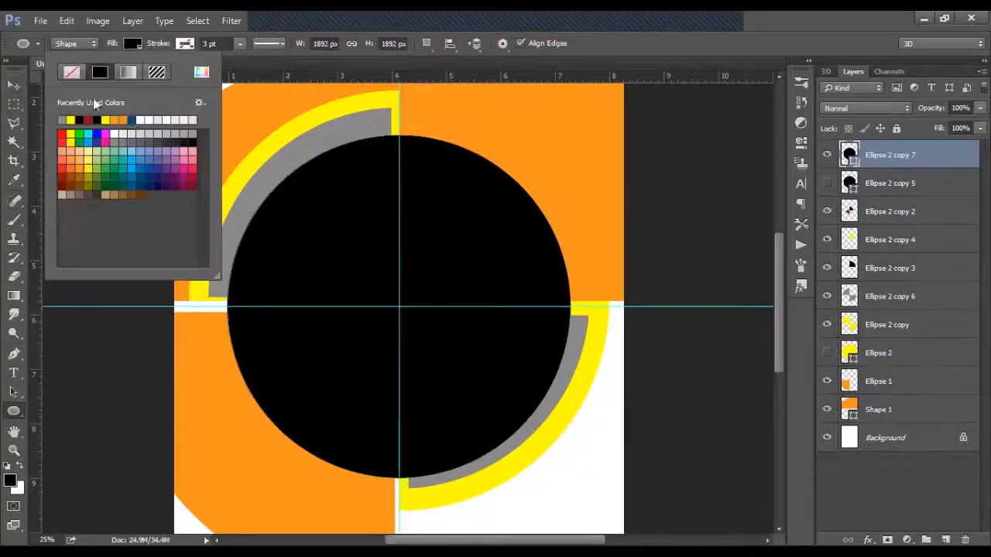
click(150, 120)
click(15, 86)
drag(570, 136, 480, 251)
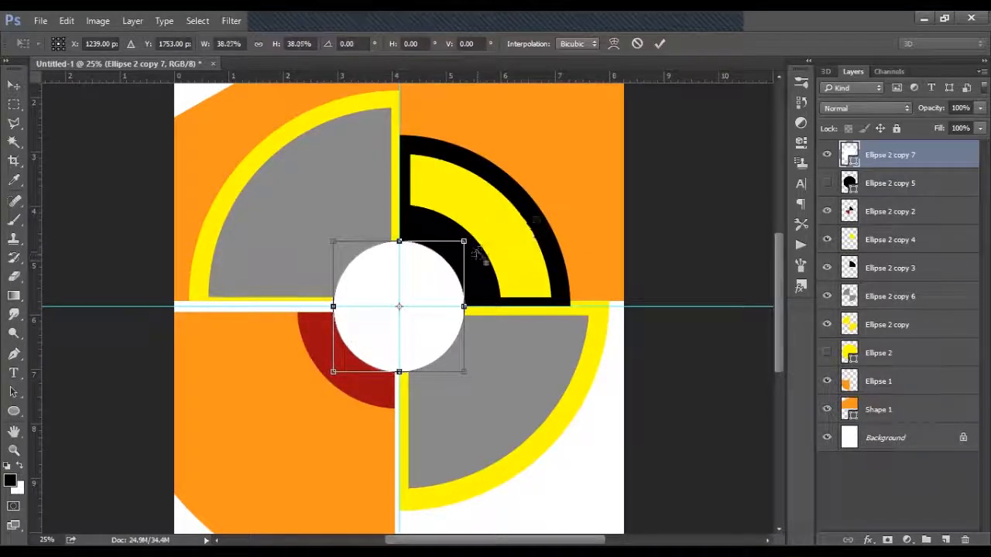
click(659, 44)
Duplicate the white circle as Ellipse 2 copy 8 and fill the copy with dark red sampled from the quarter circle
right_click(885, 158)
click(657, 158)
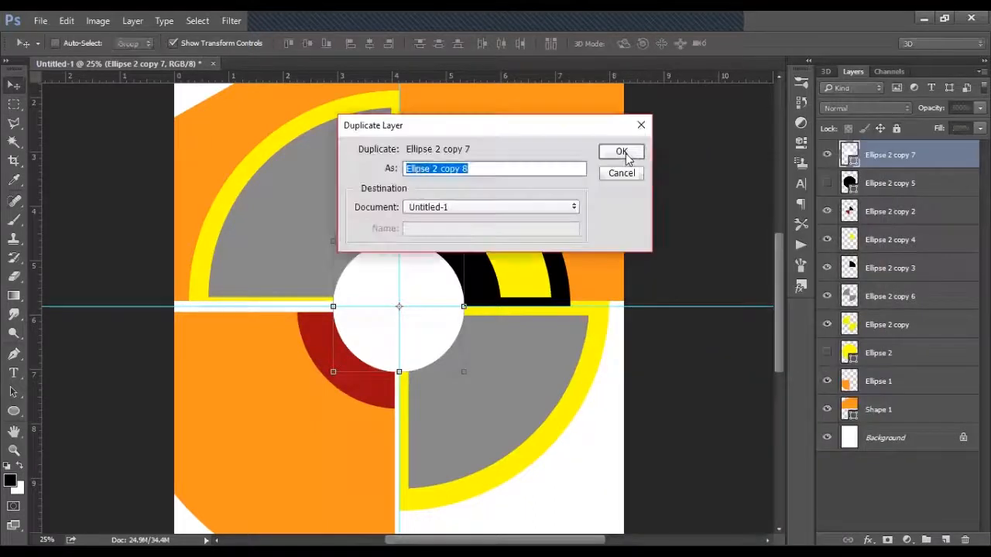
click(621, 152)
click(11, 412)
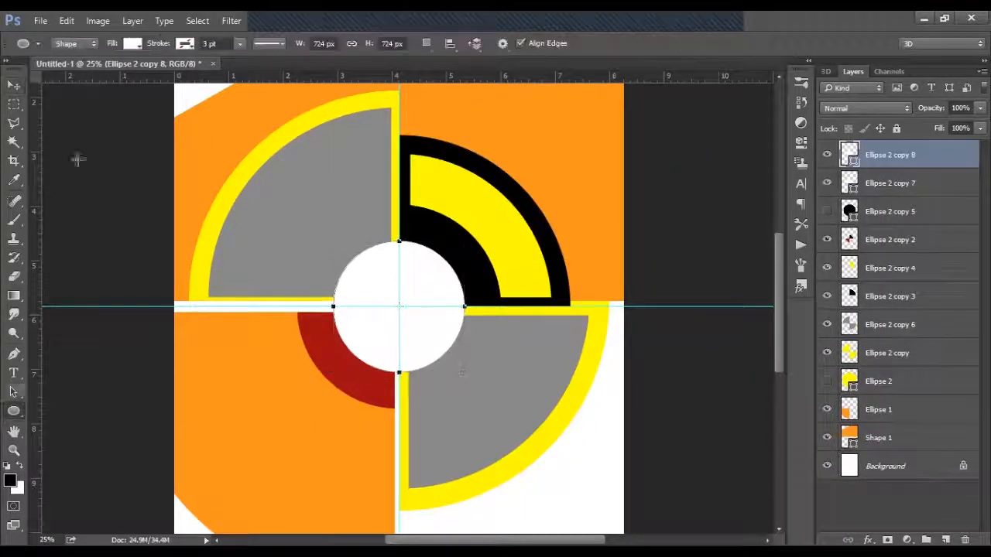
click(133, 43)
click(201, 72)
click(316, 338)
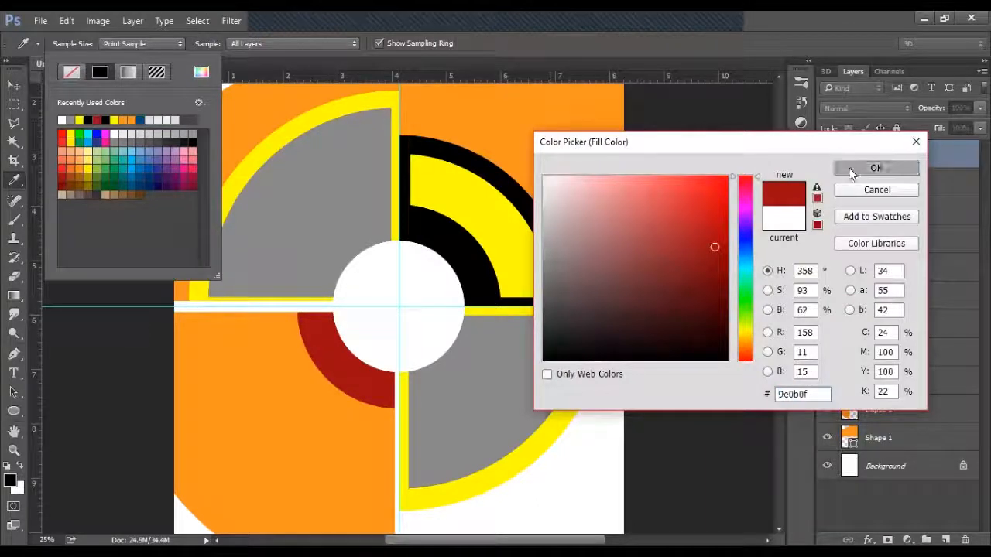
click(875, 168)
click(135, 46)
Scale the dark red circle about its centre to about 608 px wide, leaving a white ring around it
key(v)
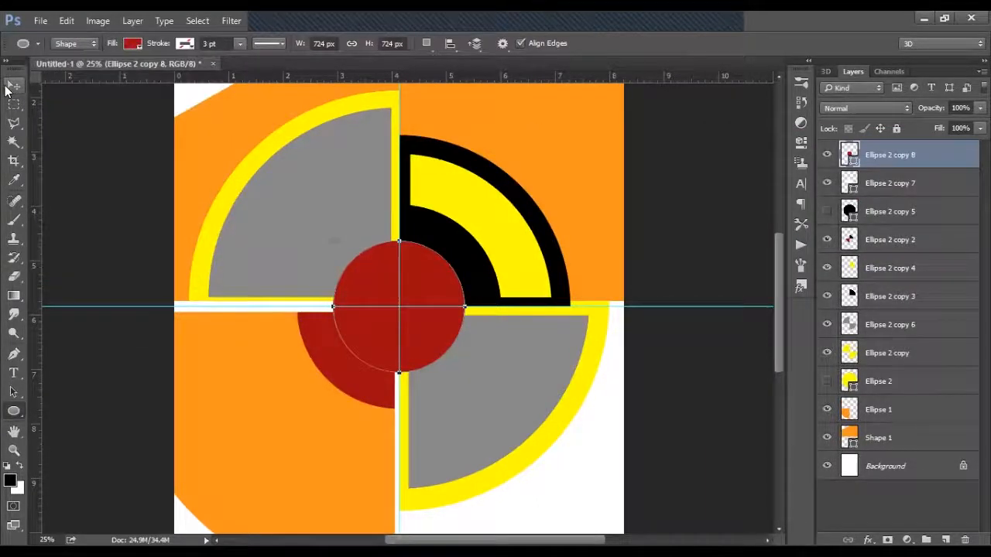
key(ctrl+t)
mouse_move(463, 242)
mouse_down()
mouse_move(449, 255)
mouse_move(455, 250)
mouse_up()
click(660, 44)
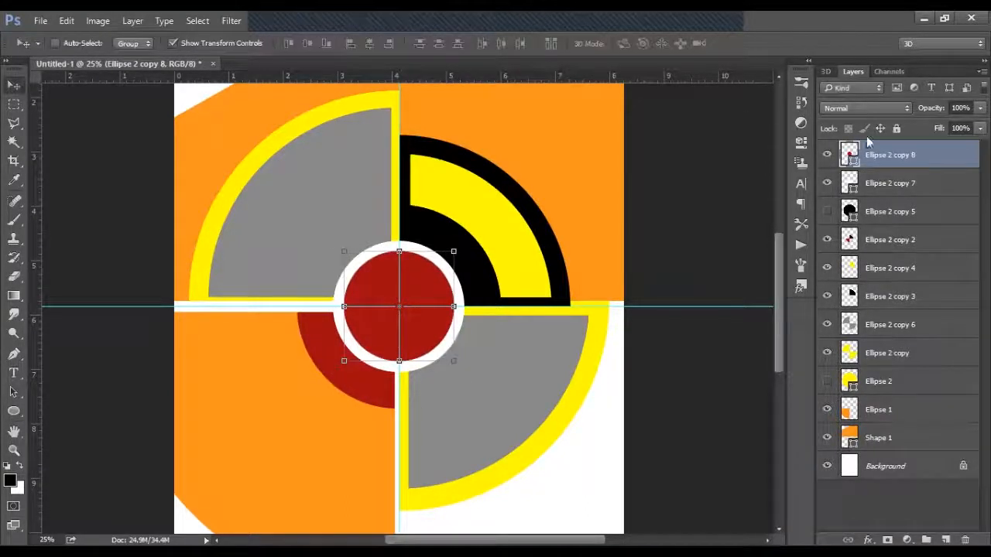
Duplicate the dark red circle as Ellipse 2 copy 9 and fill the copy with white
right_click(890, 159)
click(642, 159)
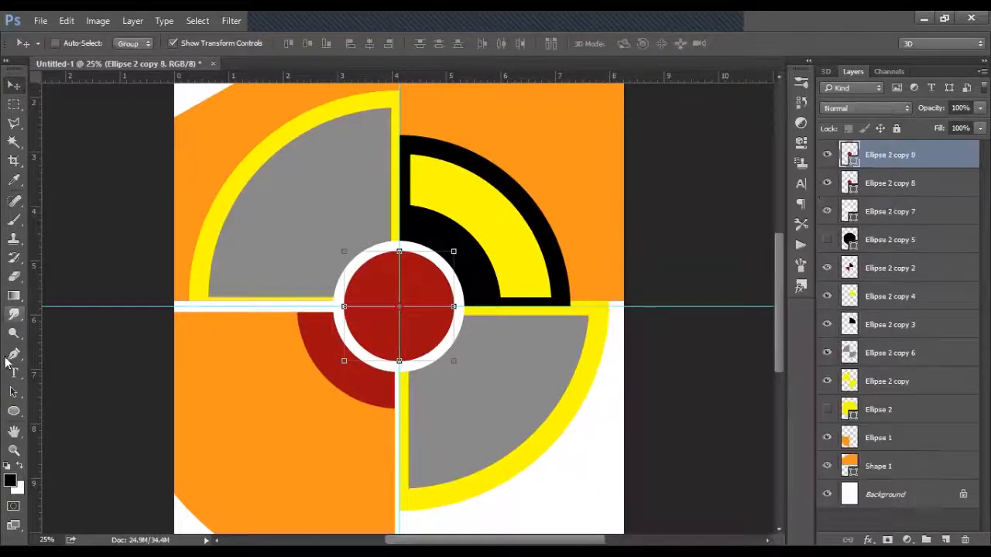
click(15, 414)
click(128, 43)
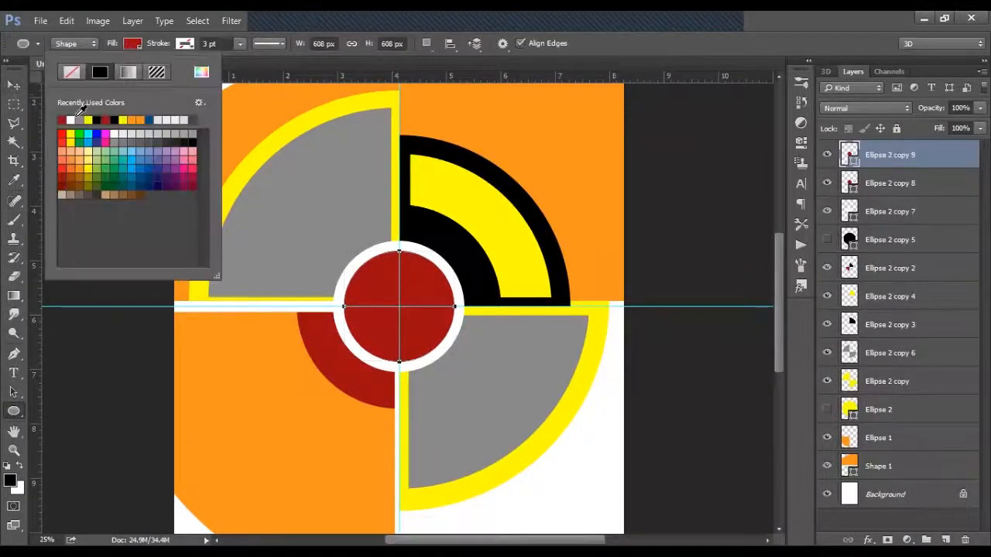
click(77, 108)
click(31, 94)
Scale the Ellipse 2 copy 9 circle about its centre to about 64.47%
click(15, 87)
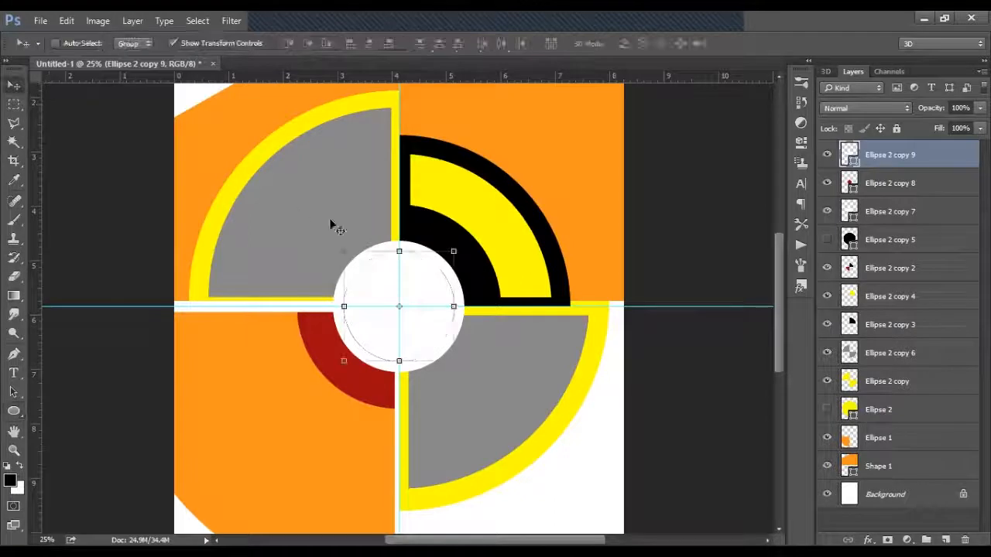
drag(455, 252, 434, 271)
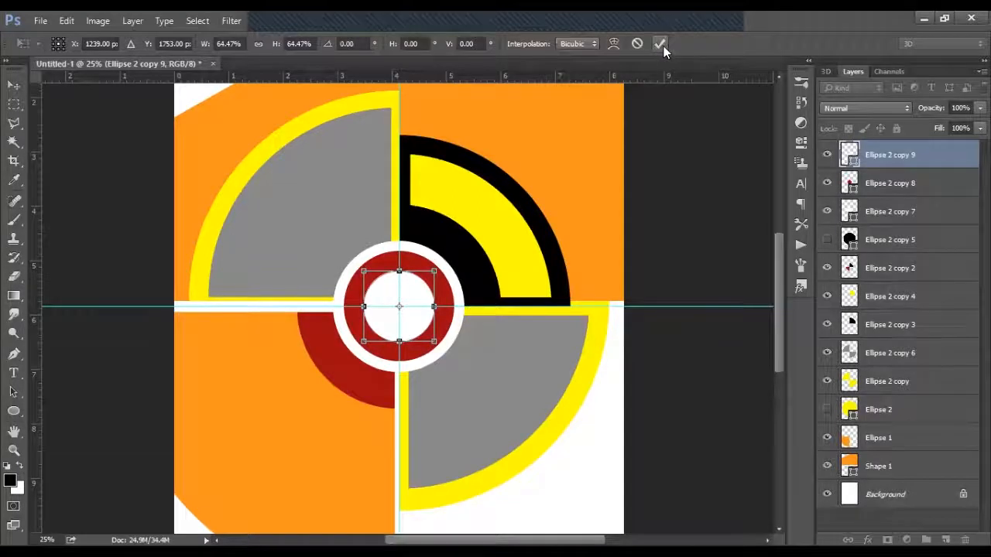
click(659, 44)
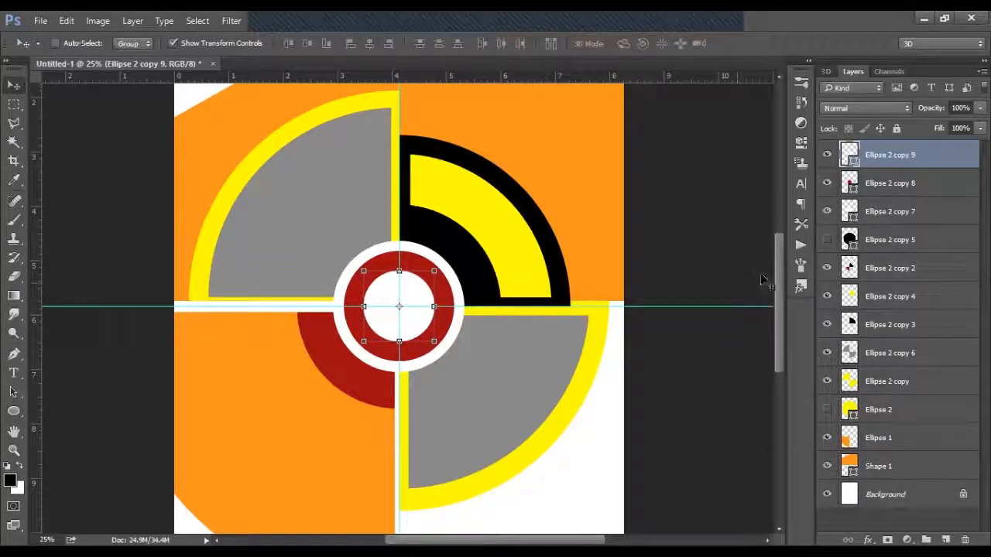
Place the two exhibition stand photos as layers directly above Ellipse 2 copy 6
scroll(780, 298, down, 3)
key(ctrl+minus)
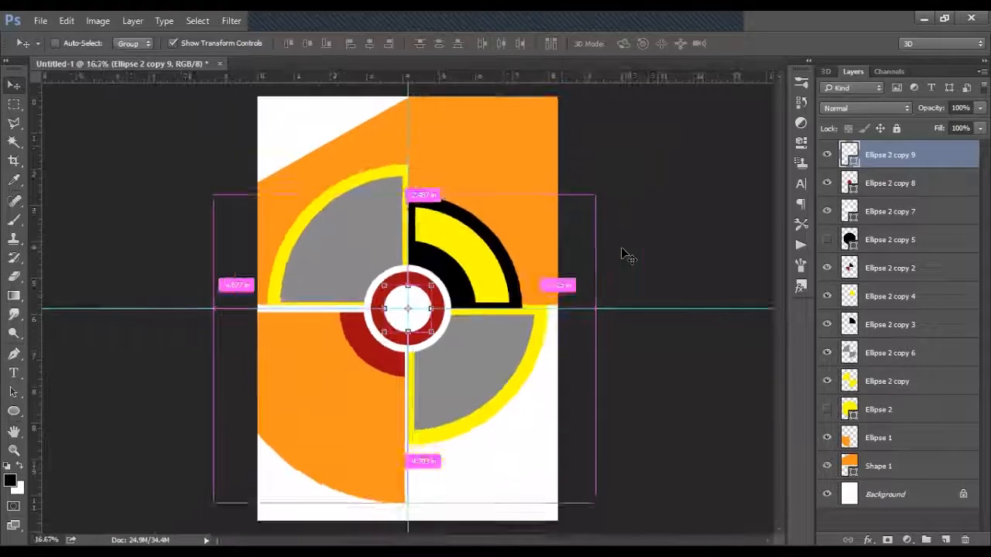
click(902, 359)
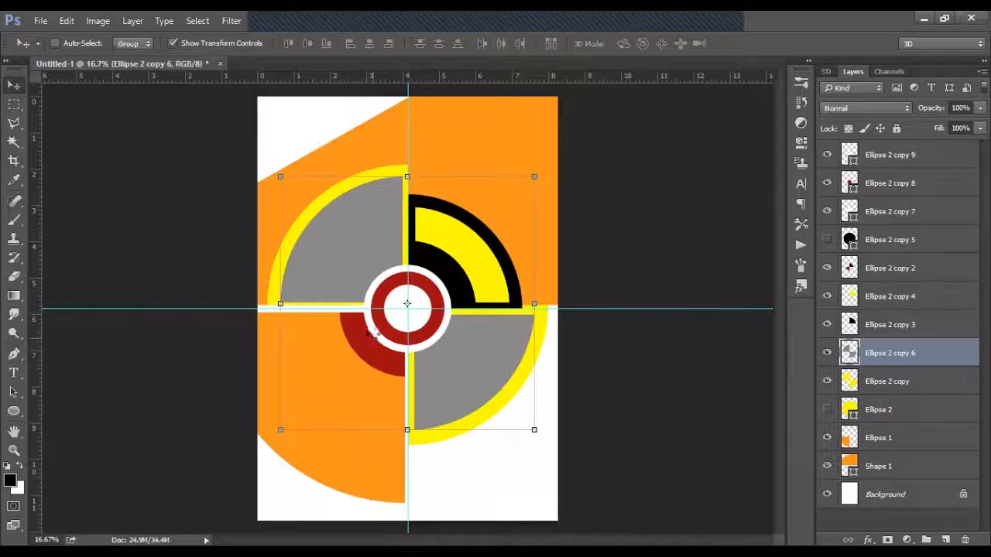
click(512, 43)
click(514, 43)
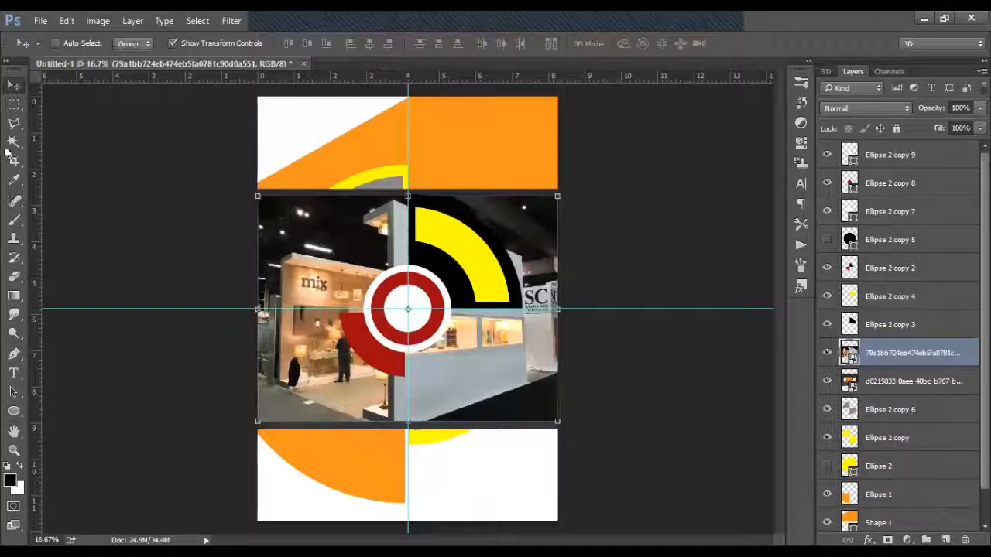
Scale the "mix" stand photo to about 9.59% and position it over the upper-left gray quarter circle
drag(557, 422, 407, 313)
drag(345, 277, 364, 250)
drag(275, 287, 242, 311)
drag(312, 283, 327, 285)
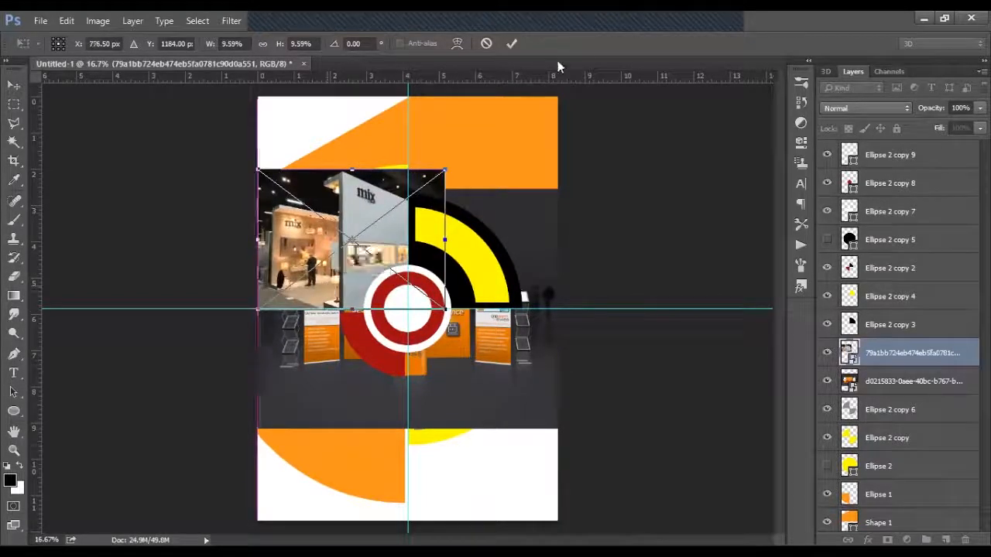
click(511, 43)
With the "mix" photo temporarily hidden, scale the orange stand photo to about 35.39% and position it over the lower-right gray quarter
click(896, 381)
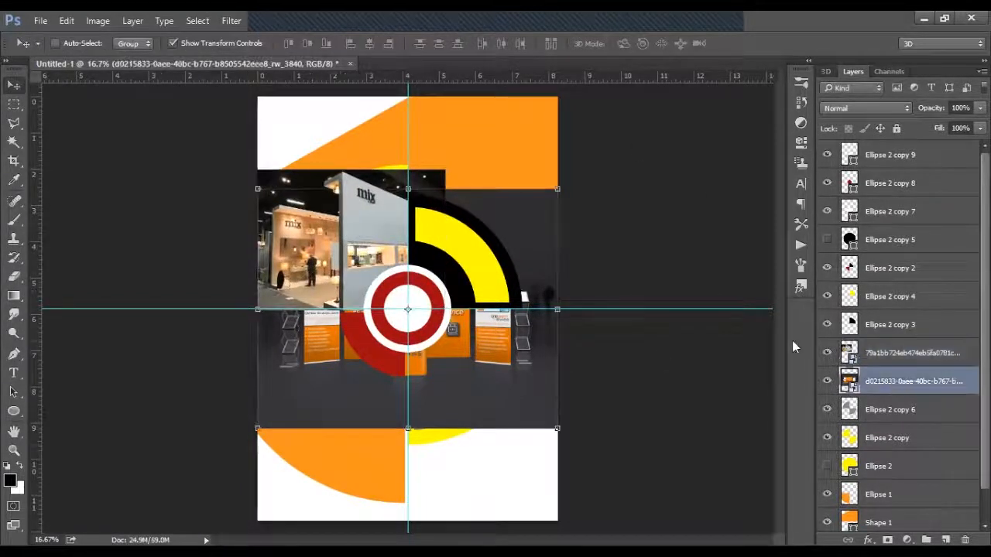
click(826, 352)
drag(256, 190, 424, 436)
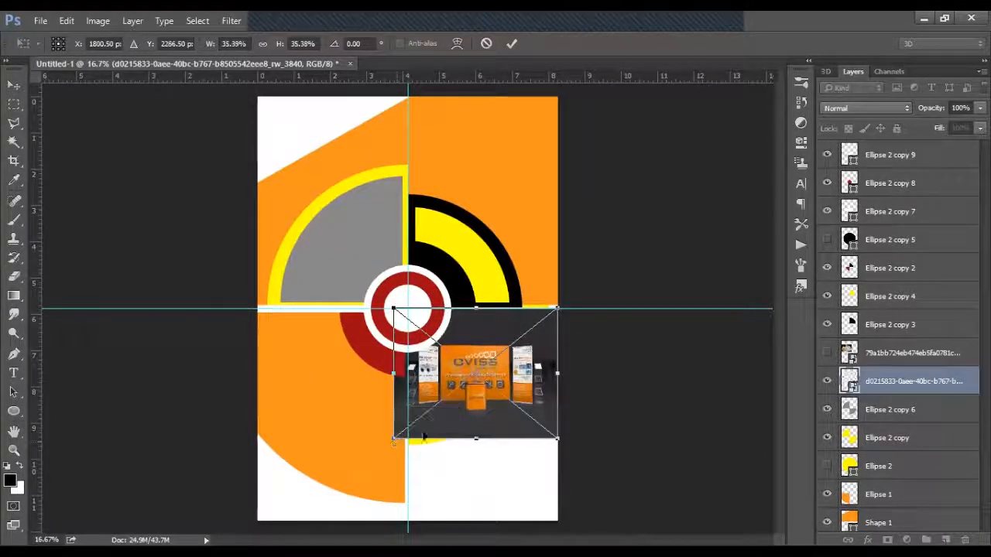
drag(495, 370, 485, 367)
click(511, 44)
click(826, 352)
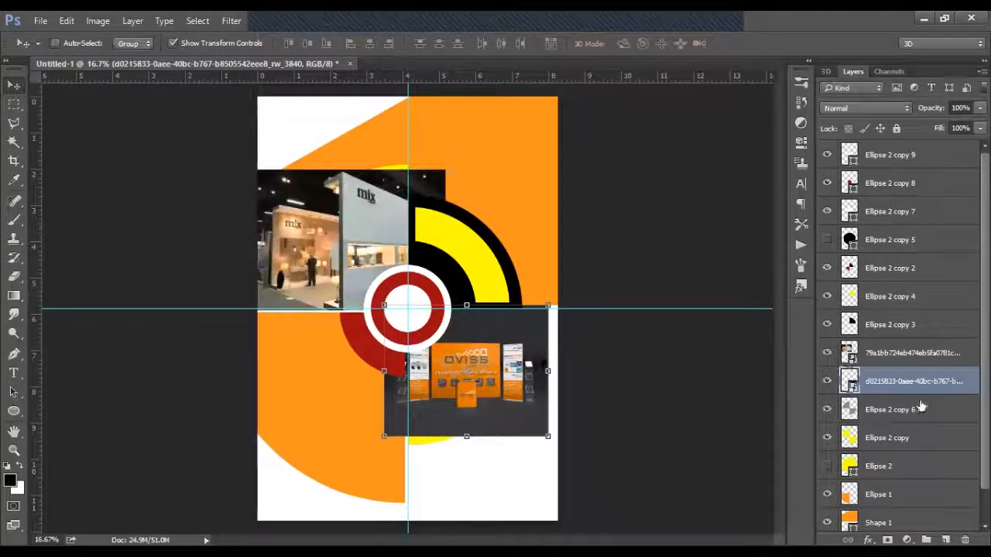
Clip both stand photos to the gray quarter circles of Ellipse 2 copy 6 with clipping masks
right_click(898, 393)
click(677, 318)
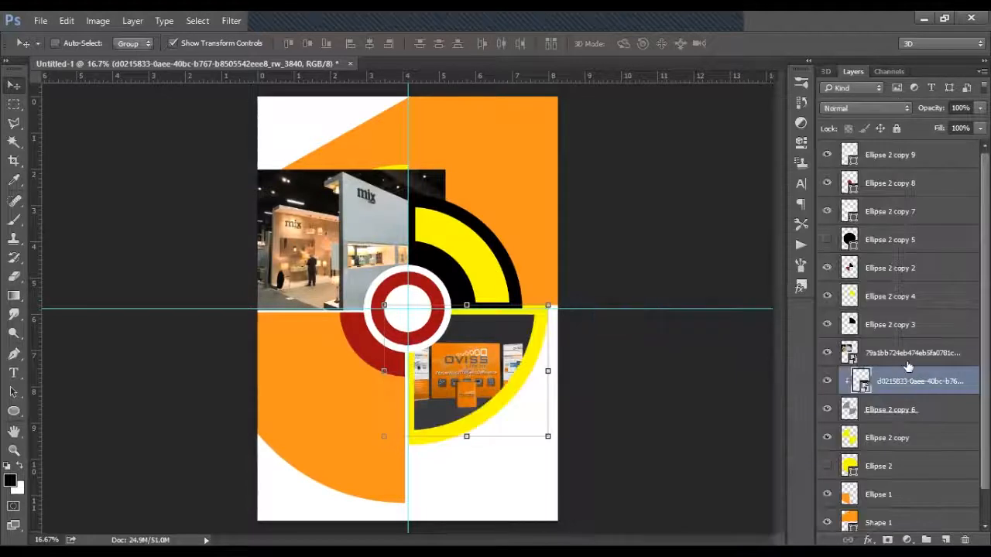
click(906, 354)
right_click(906, 355)
click(666, 319)
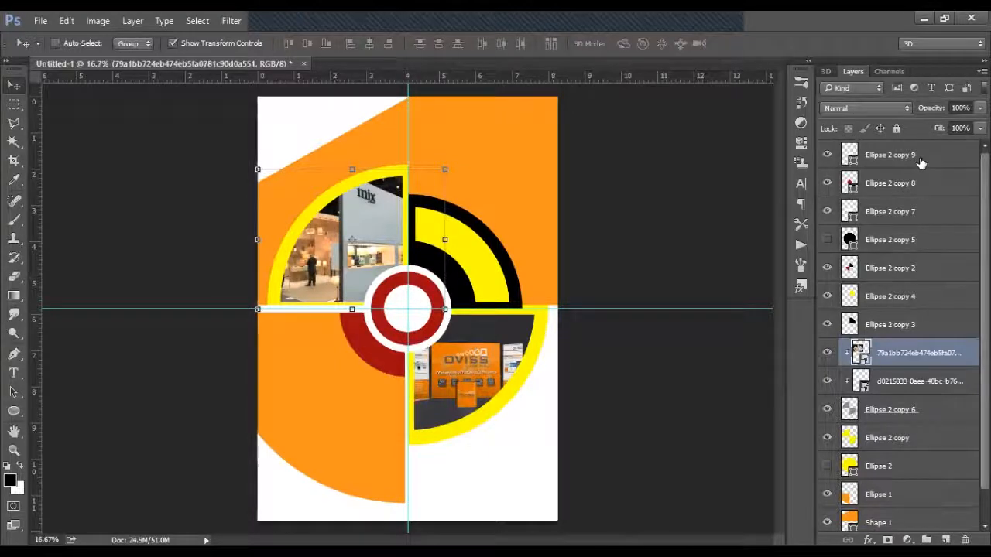
Add the text "BROCHURE" at 36 pt on the lower-left orange shape, on a new layer above Ellipse 2 copy 9
click(925, 159)
click(14, 376)
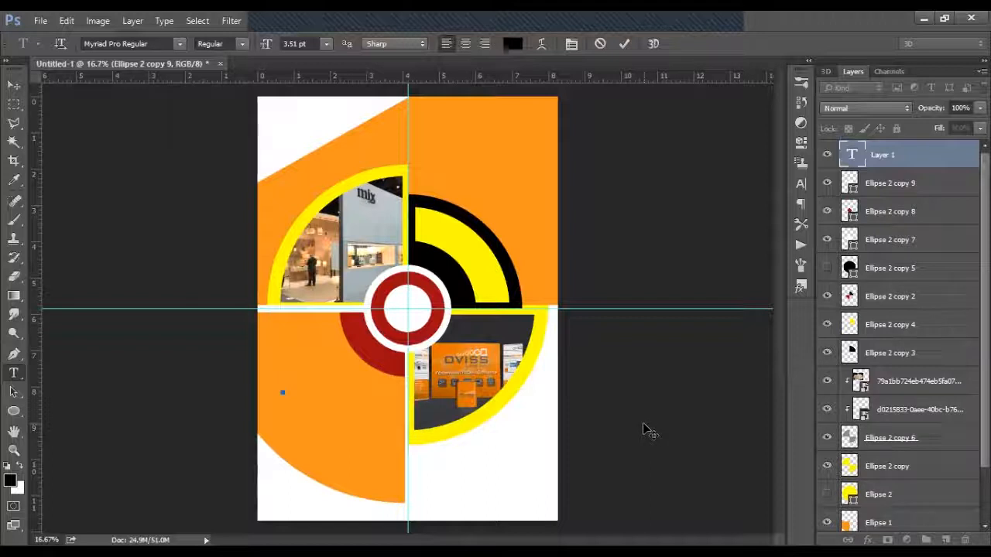
click(326, 43)
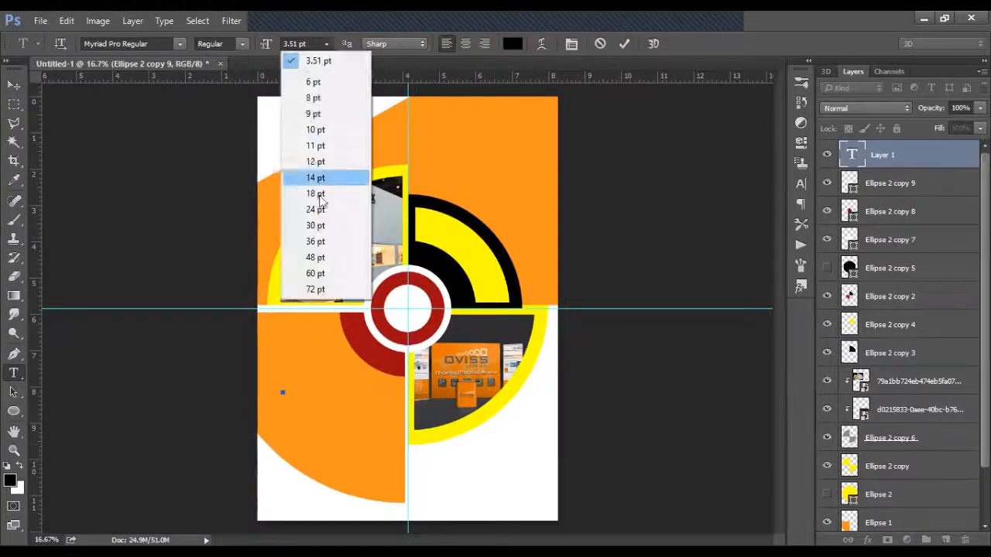
click(315, 242)
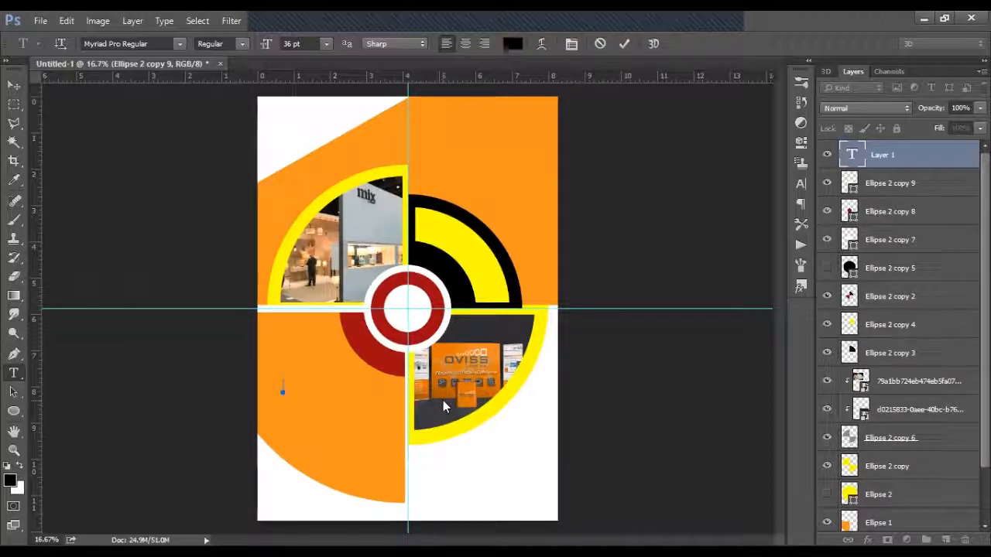
text(ROCHURE)
Colour the whole BROCHURE text white (ffffff)
key(ctrl+a)
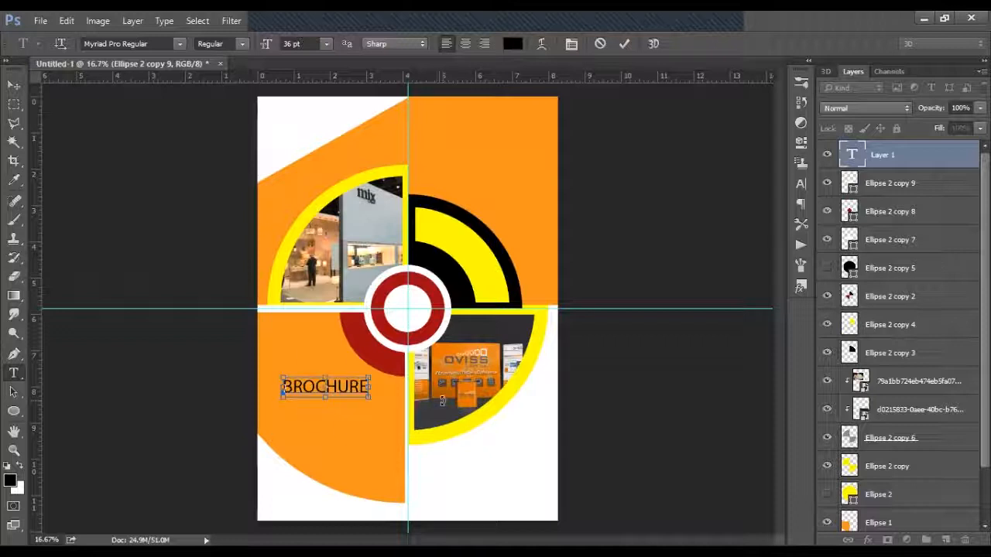
click(511, 44)
text(ffffff)
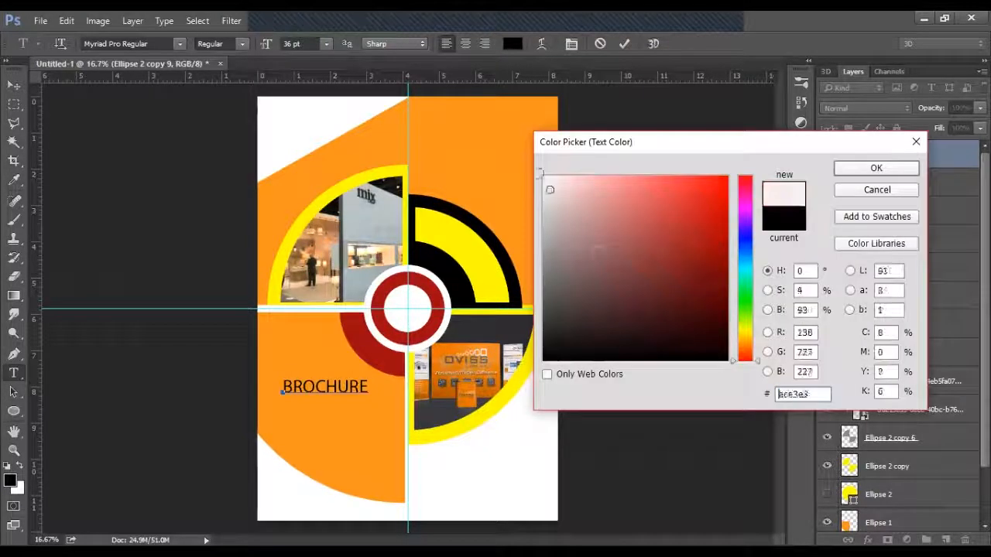
click(873, 169)
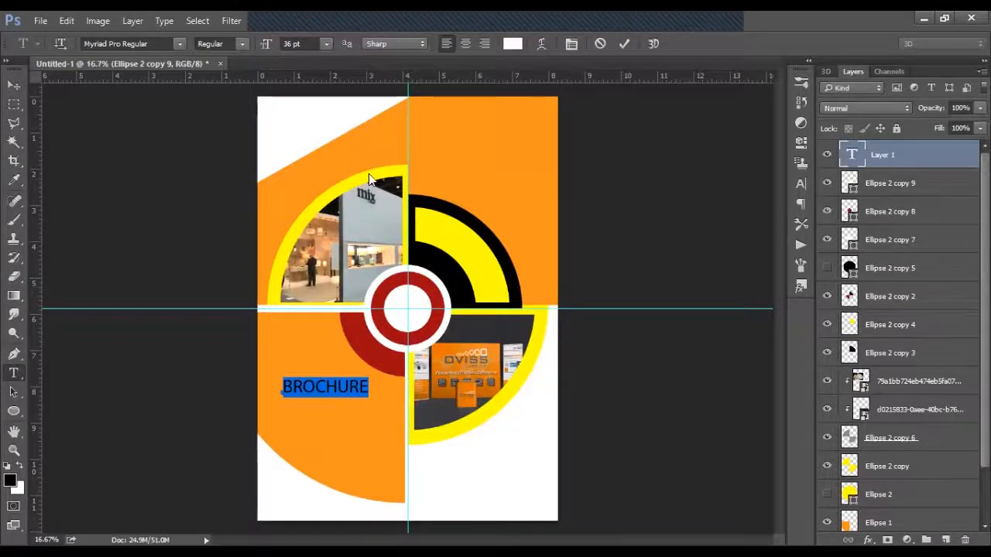
Set the BROCHURE text in Century Gothic Regular and commit it
click(180, 44)
drag(362, 303, 360, 178)
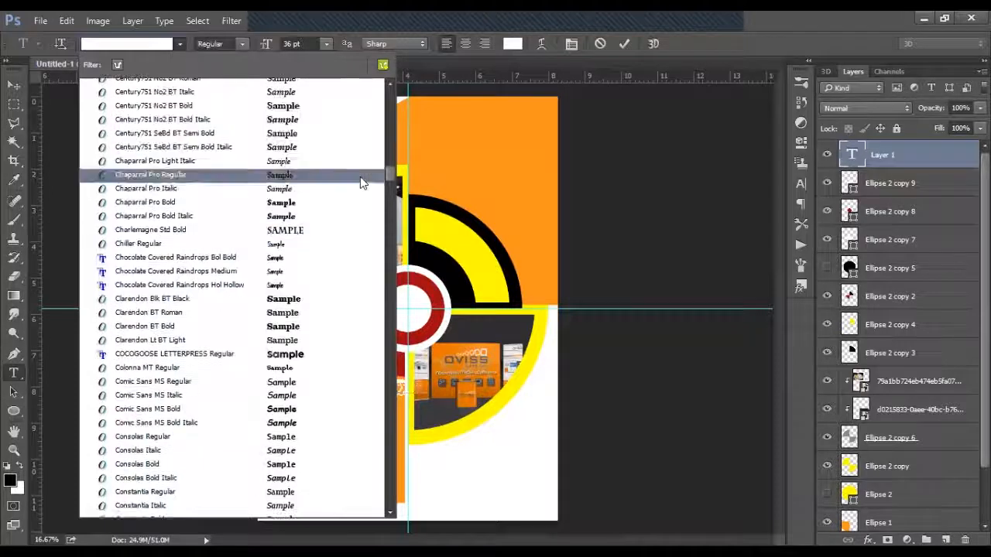
scroll(360, 176, up, 8)
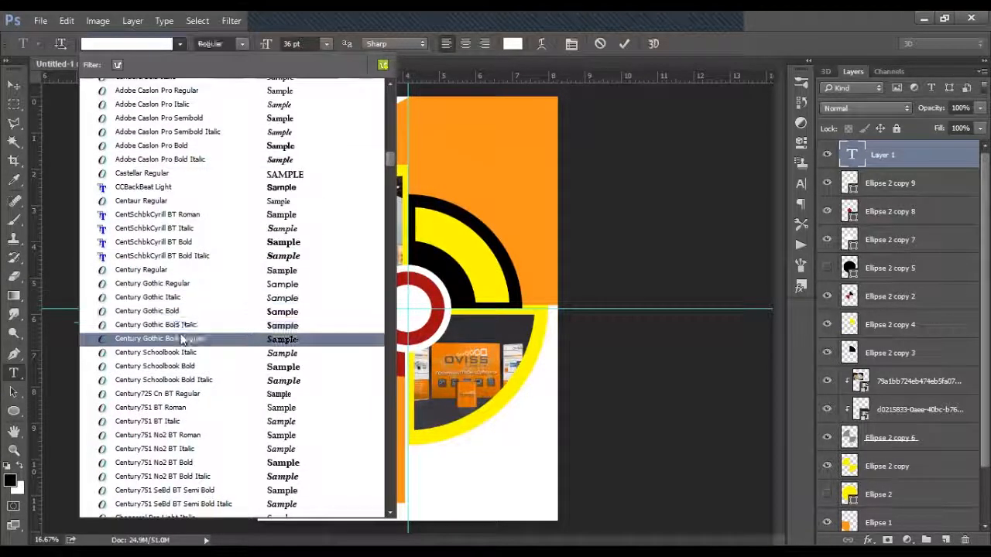
click(167, 284)
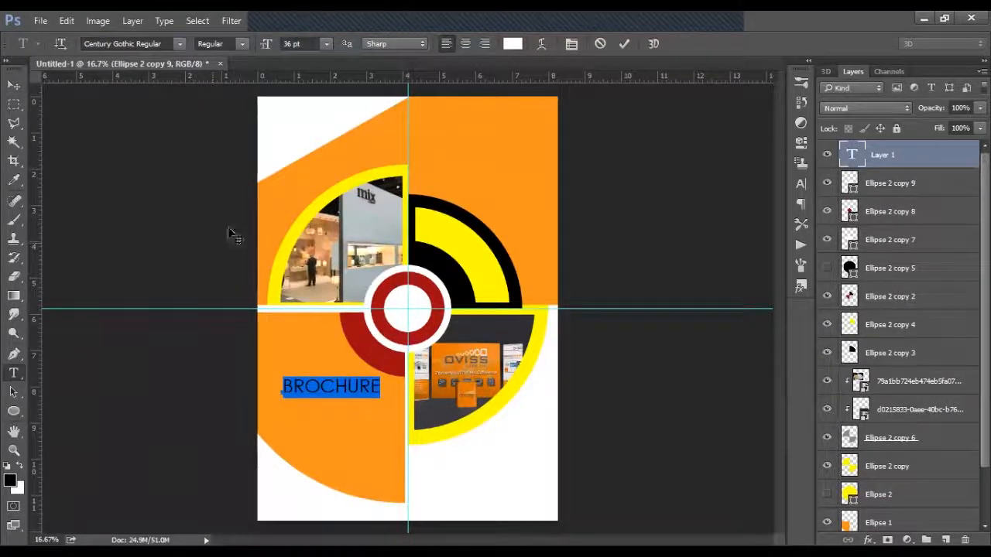
click(624, 45)
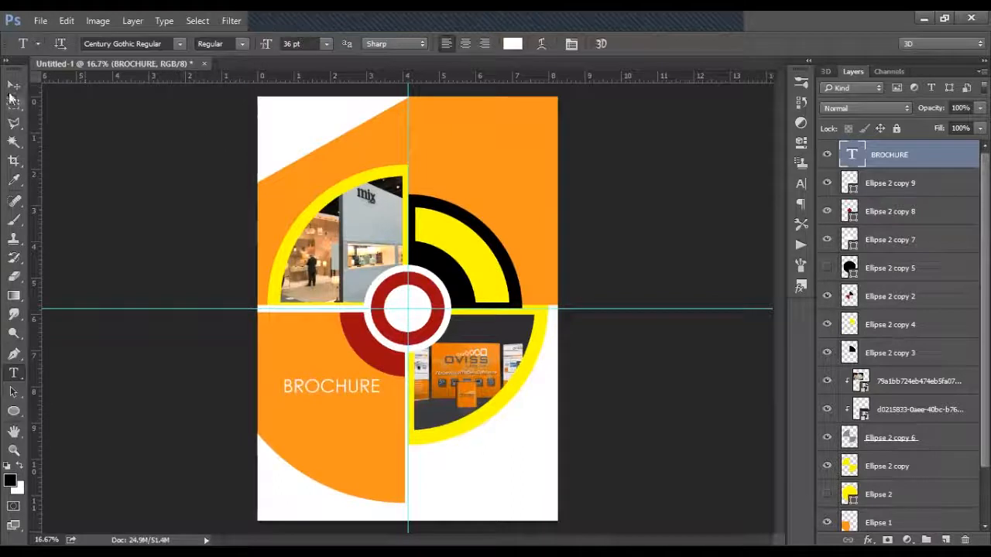
Duplicate the BROCHURE text directly below itself and replace the copy's wording with "2019-20"
key(v)
drag(382, 428, 381, 443)
click(13, 373)
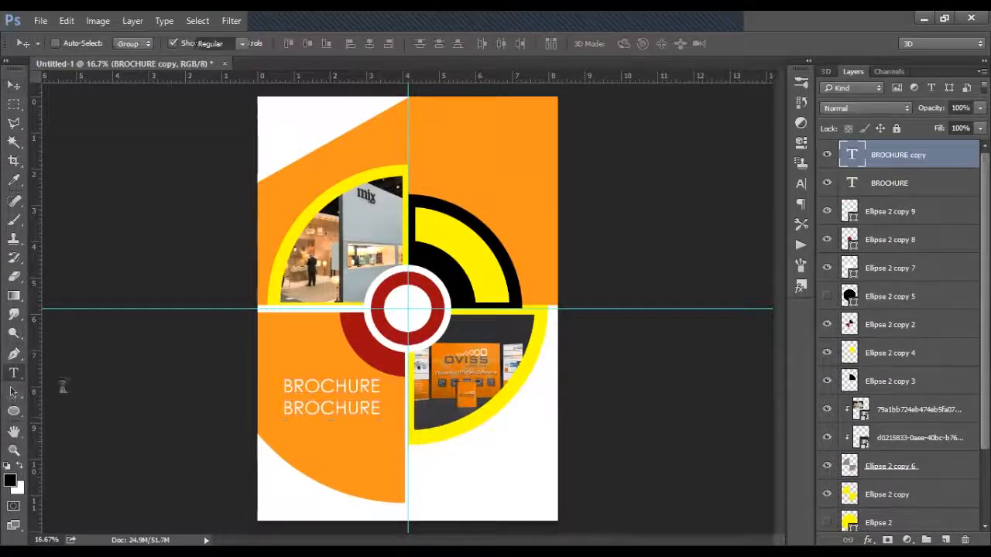
double_click(306, 410)
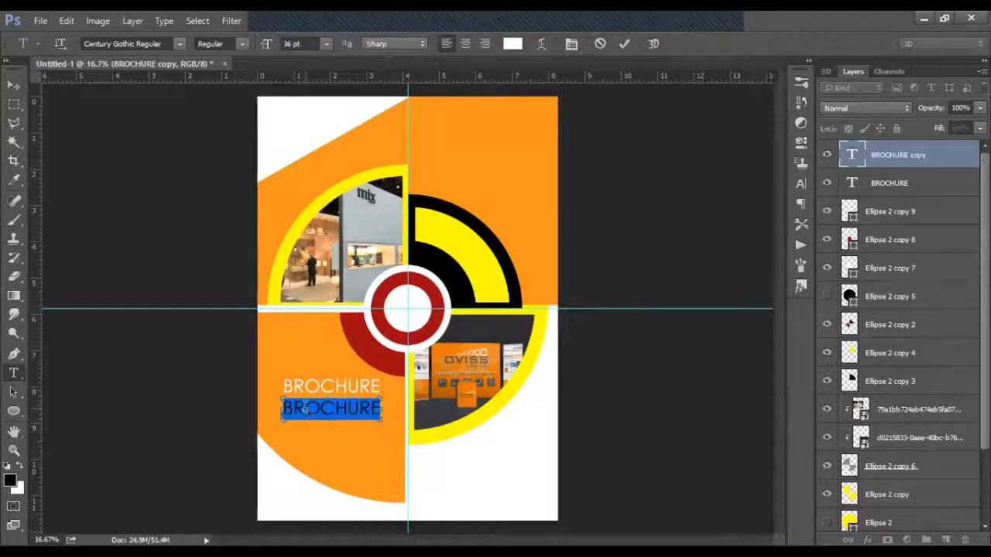
text(2019-20)
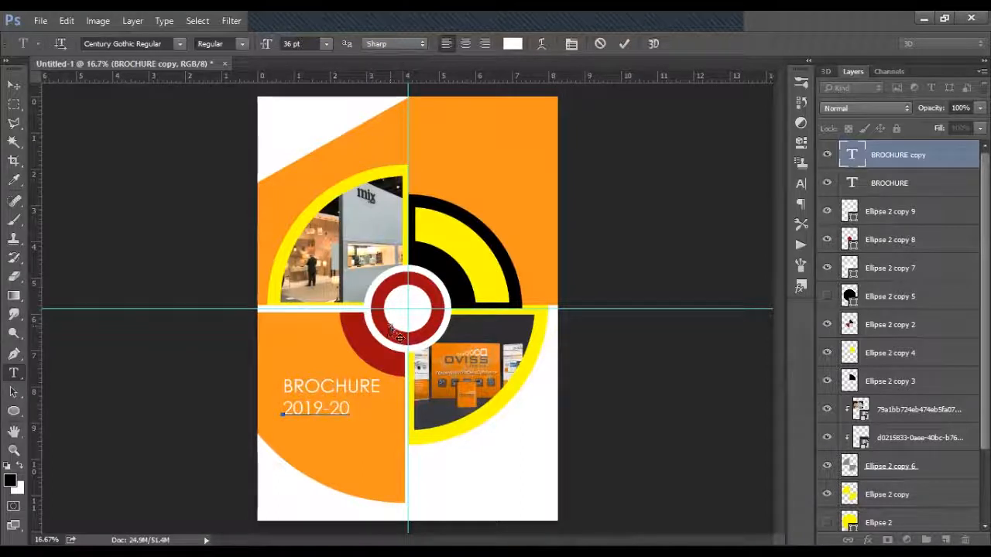
Change the 2019-20 text to the Bold font style
key(ctrl+a)
click(232, 44)
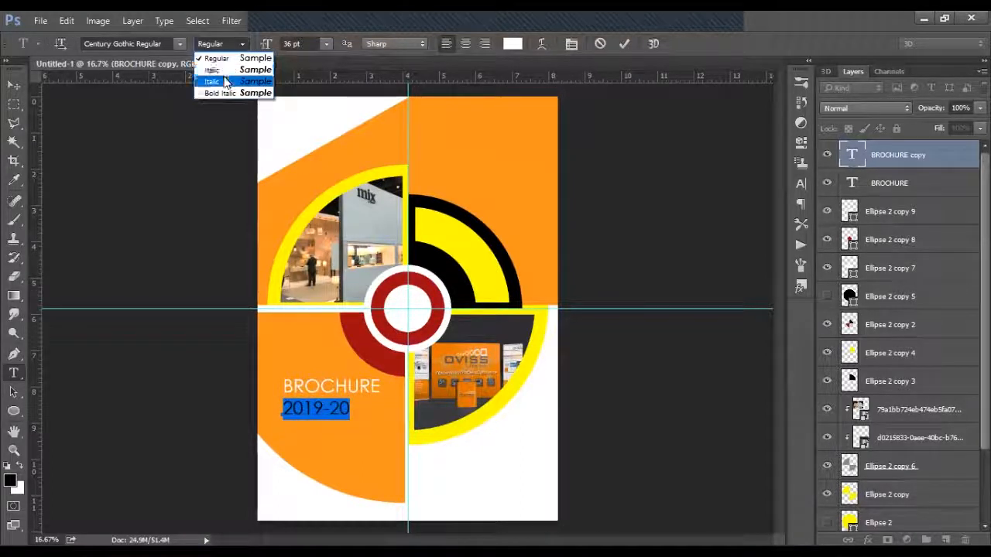
click(220, 79)
click(11, 83)
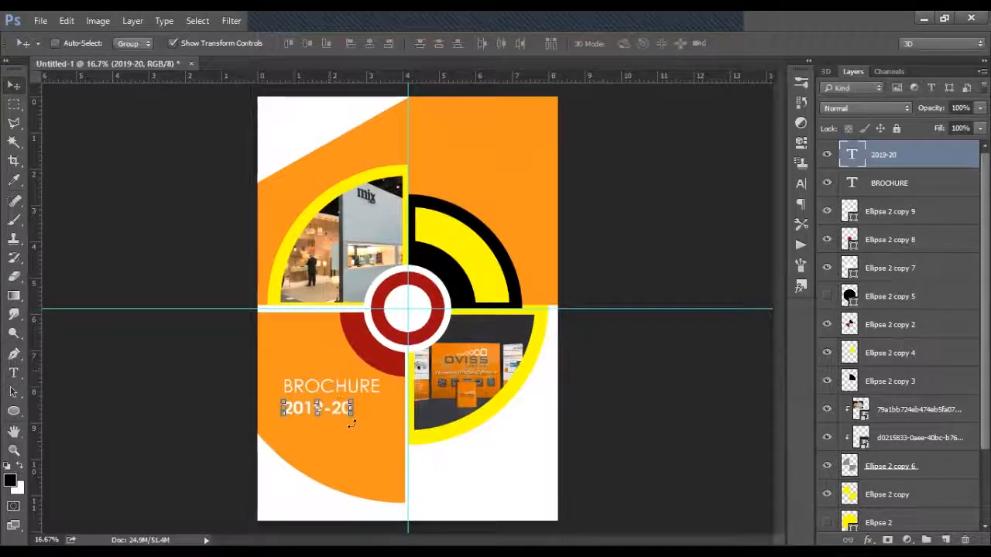
Scale the 2019-20 text to about 112.93% and centre it beneath BROCHURE
key(ctrl+t)
mouse_move(350, 418)
mouse_down()
mouse_move(358, 424)
mouse_move(355, 406)
mouse_up()
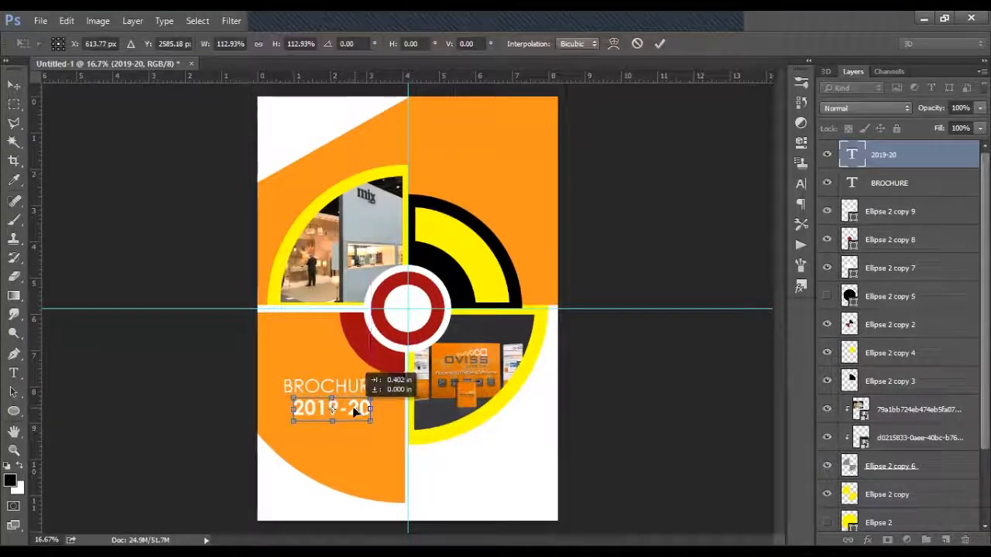
click(659, 44)
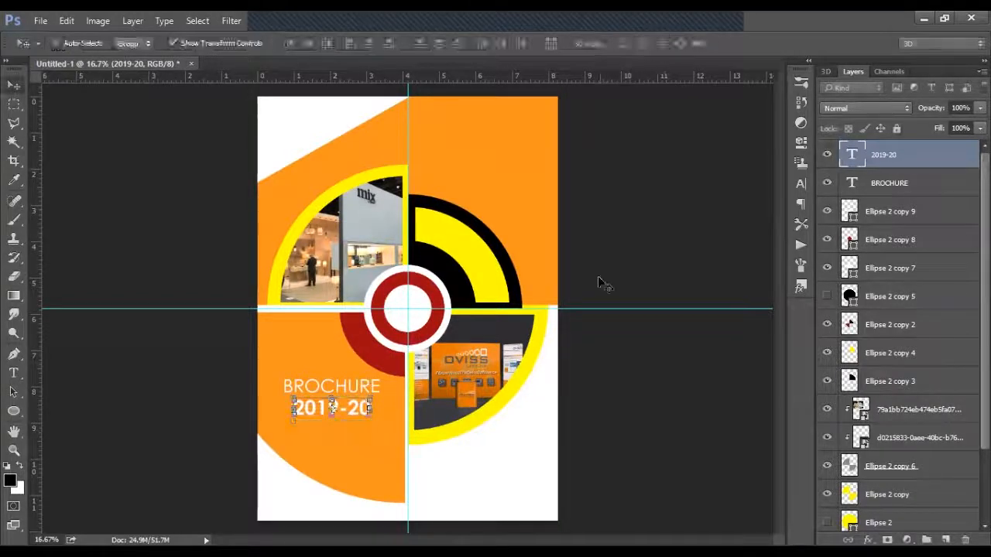
Add the text "LOGO" in 36 pt Century Gothic Bold in the white upper-left corner of the page
click(13, 375)
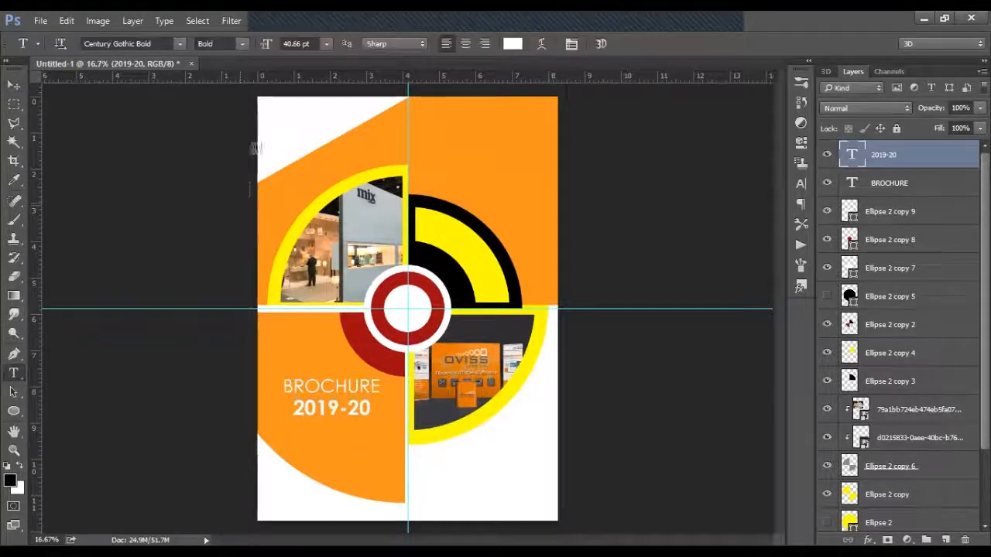
click(284, 116)
text(LOGO)
Colour the LOGO text black (000000) and shift it slightly down and left within the white corner
key(ctrl+a)
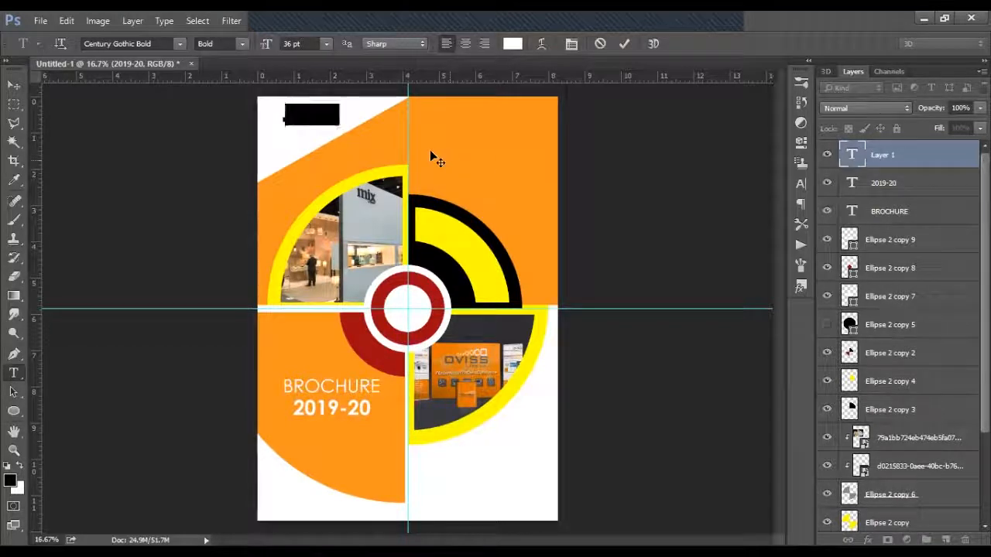
click(512, 46)
text(000000)
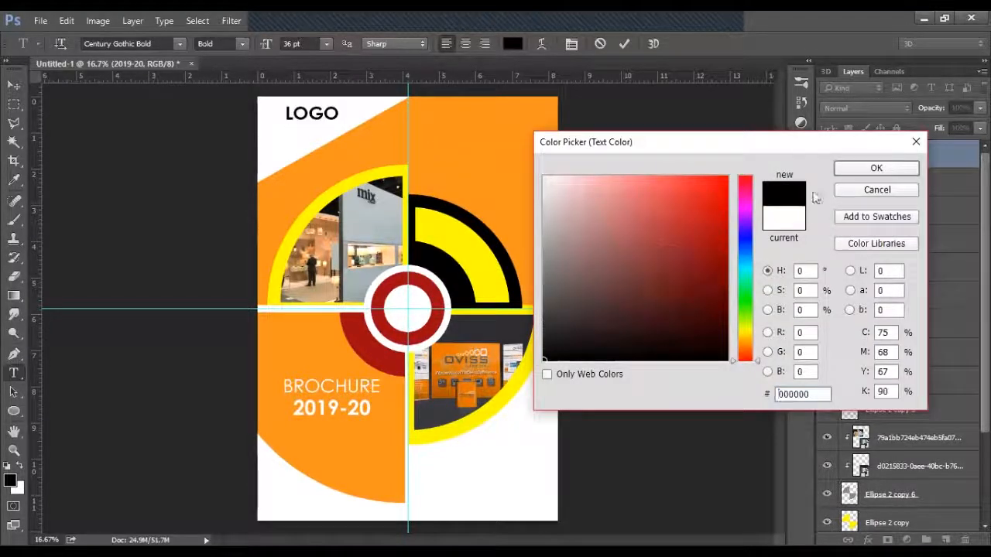
click(851, 166)
click(13, 85)
drag(377, 140, 371, 144)
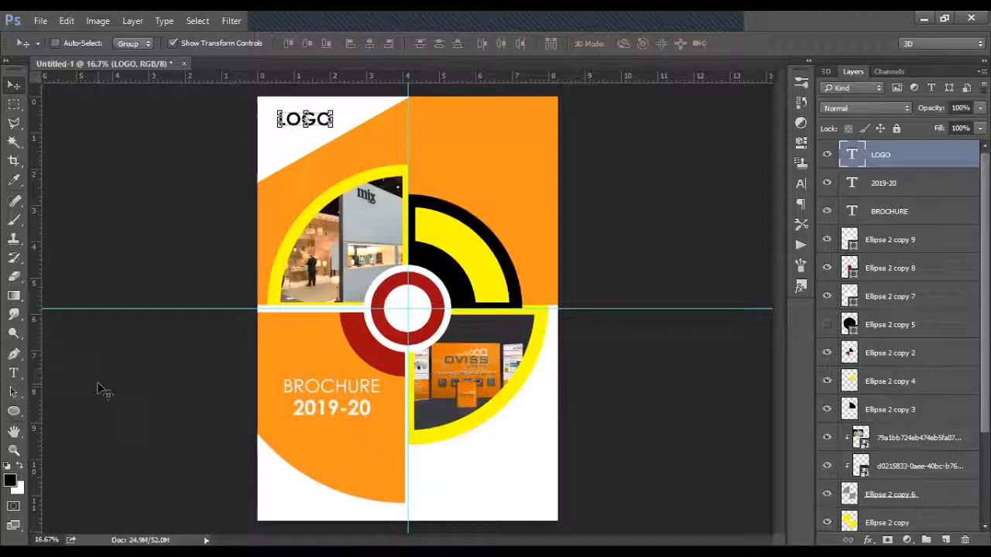
Draw a rectangle shape about 1038 × 247 px near the top of the upper-right orange area
click(19, 412)
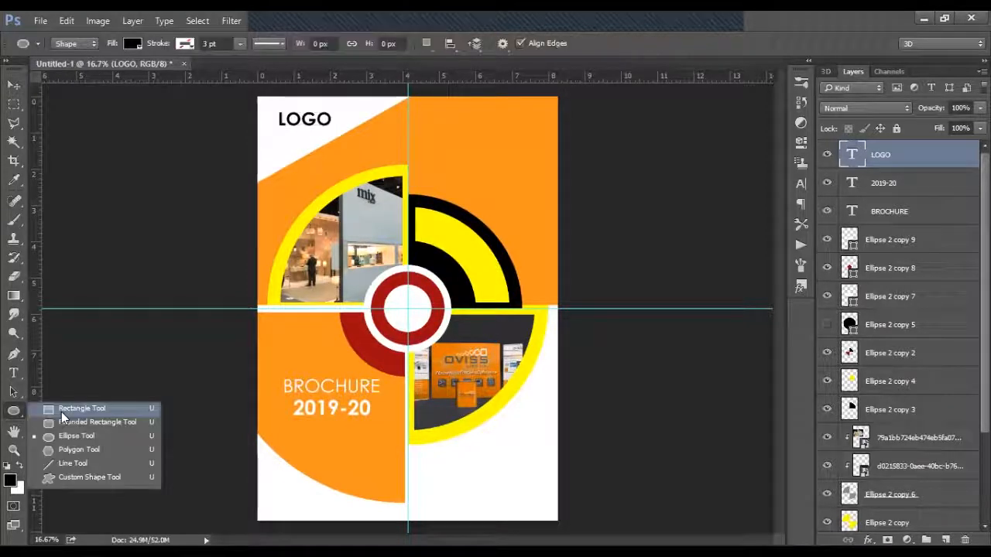
click(61, 409)
drag(418, 108, 544, 126)
drag(541, 136, 545, 136)
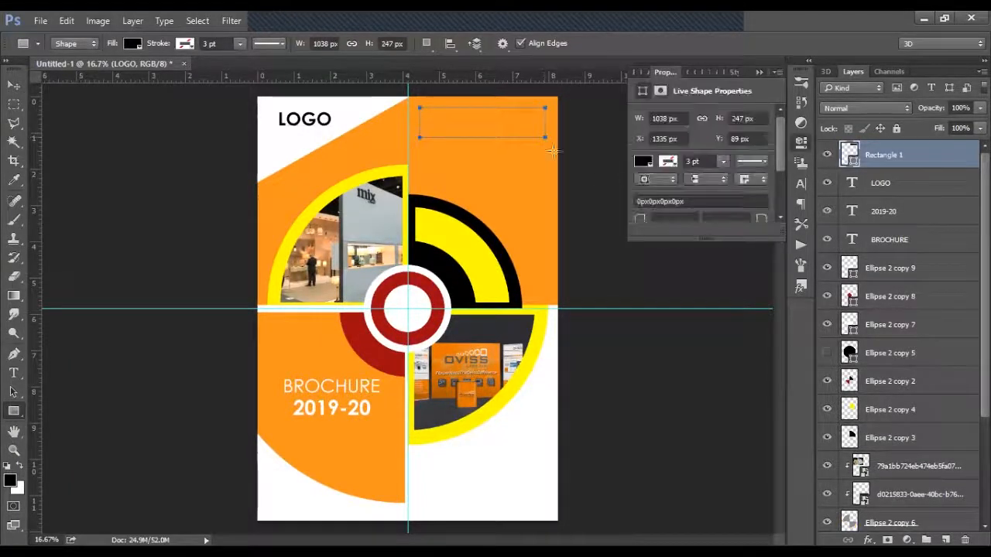
Round all four corners of the new rectangle to a 38 px radius
drag(719, 239, 719, 308)
drag(640, 219, 643, 221)
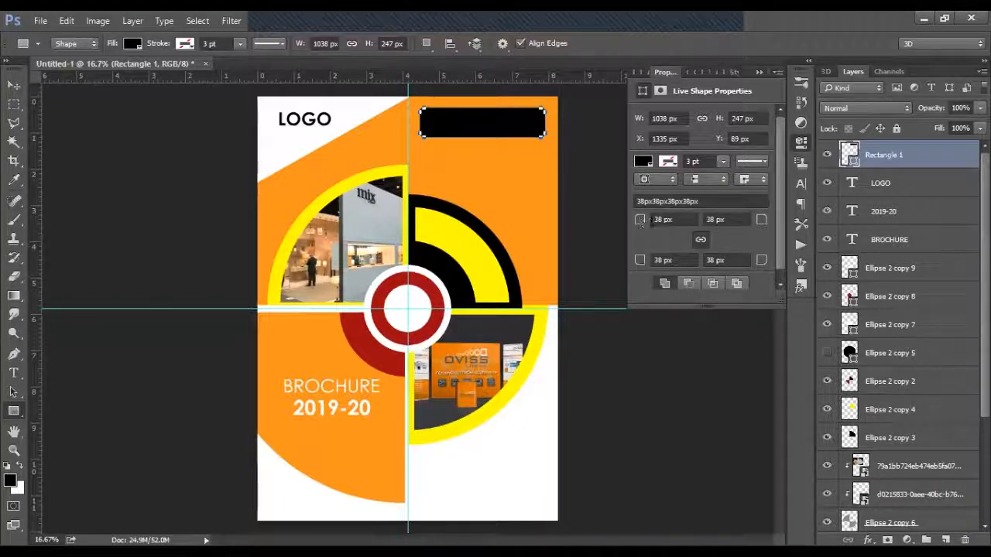
click(759, 72)
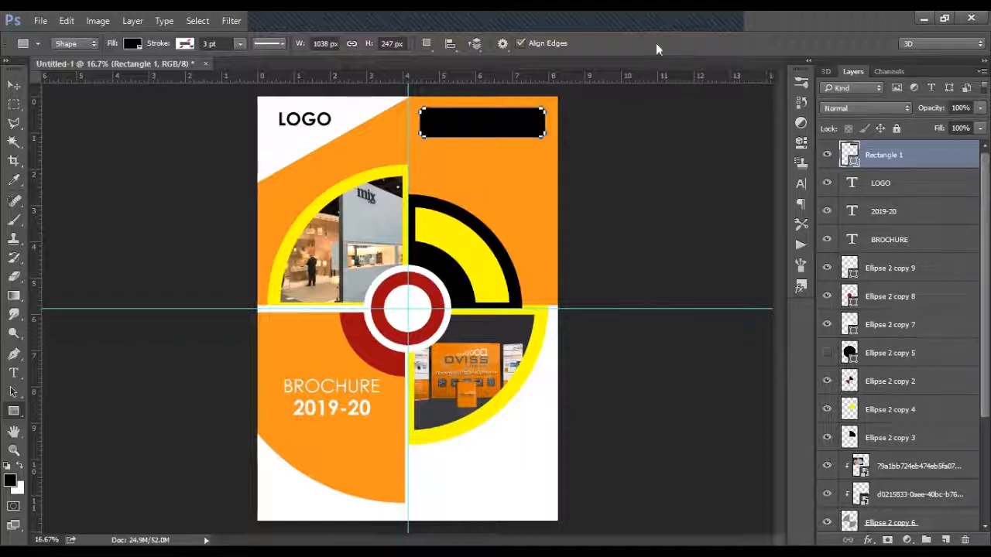
Fill the rounded rectangle with a dark navy blue swatch
click(12, 85)
click(13, 374)
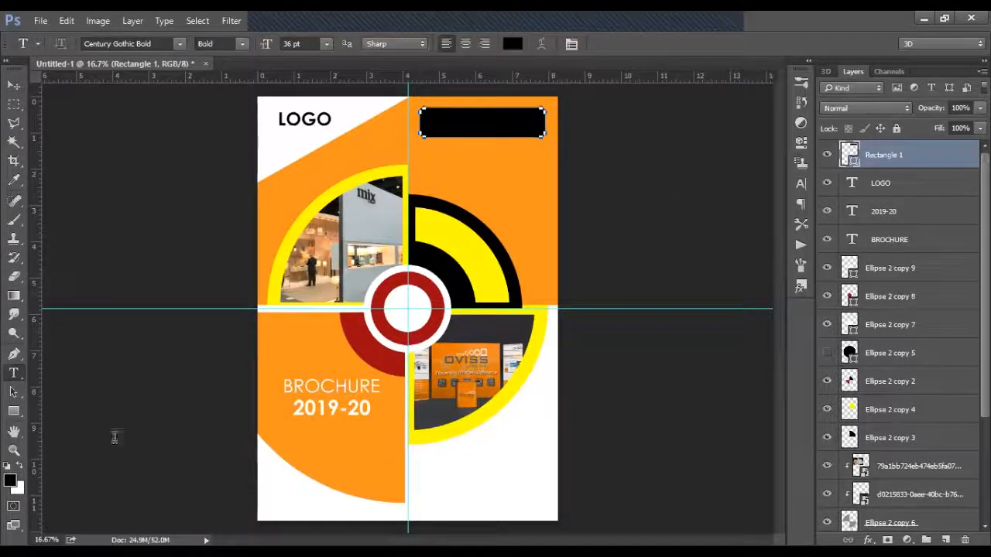
click(13, 411)
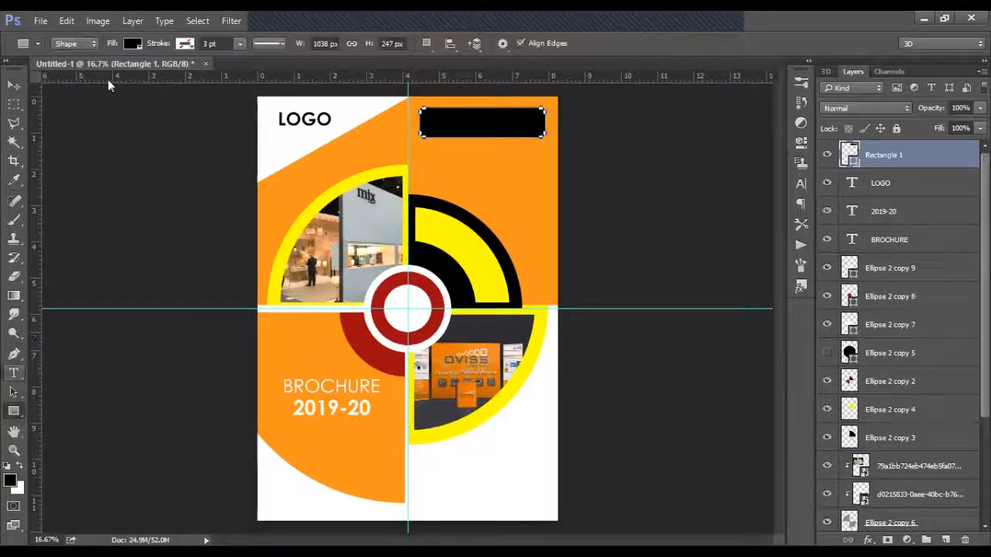
click(133, 44)
click(97, 133)
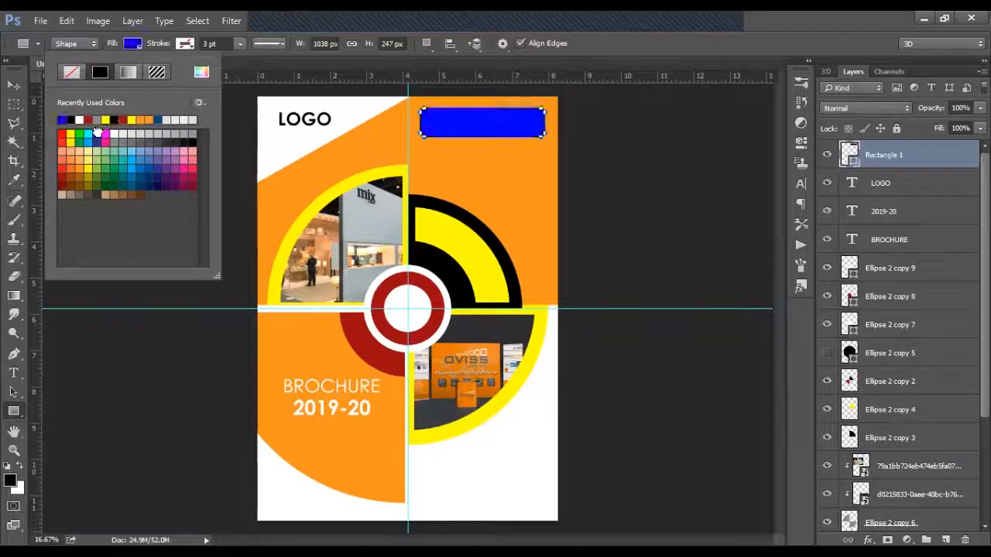
click(158, 180)
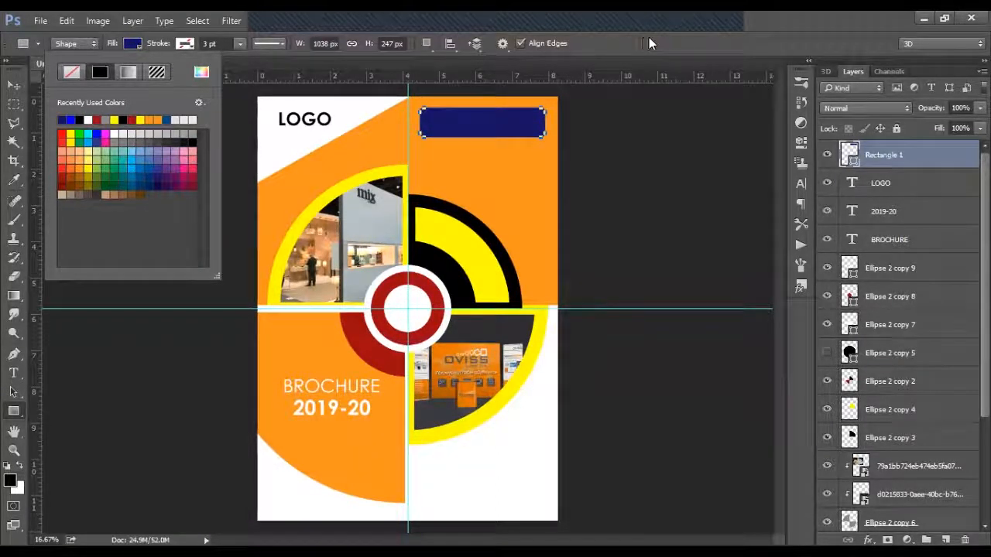
click(13, 83)
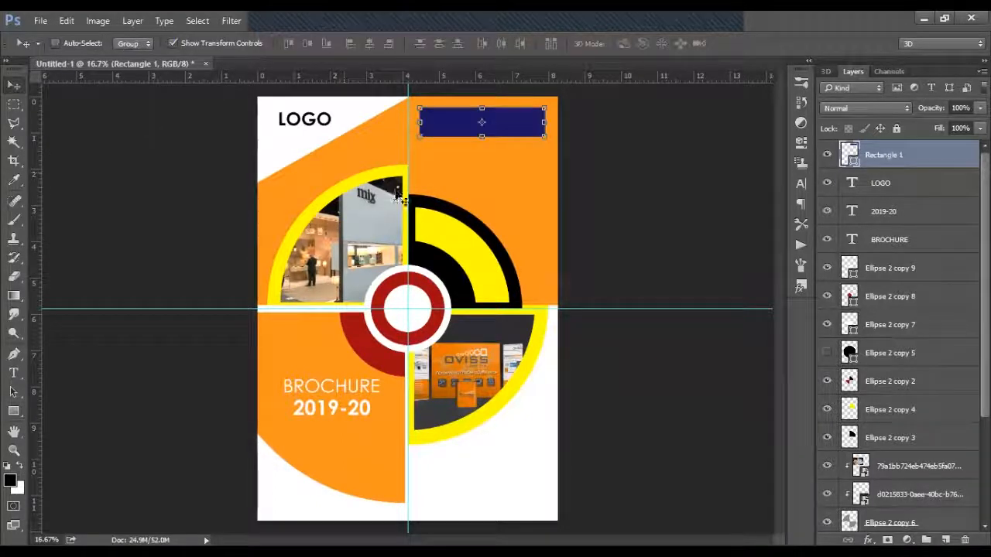
Add the text "DEMO TEXT" in the orange area just below the navy rounded rectangle
key(ctrl+plus)
key(ctrl+plus)
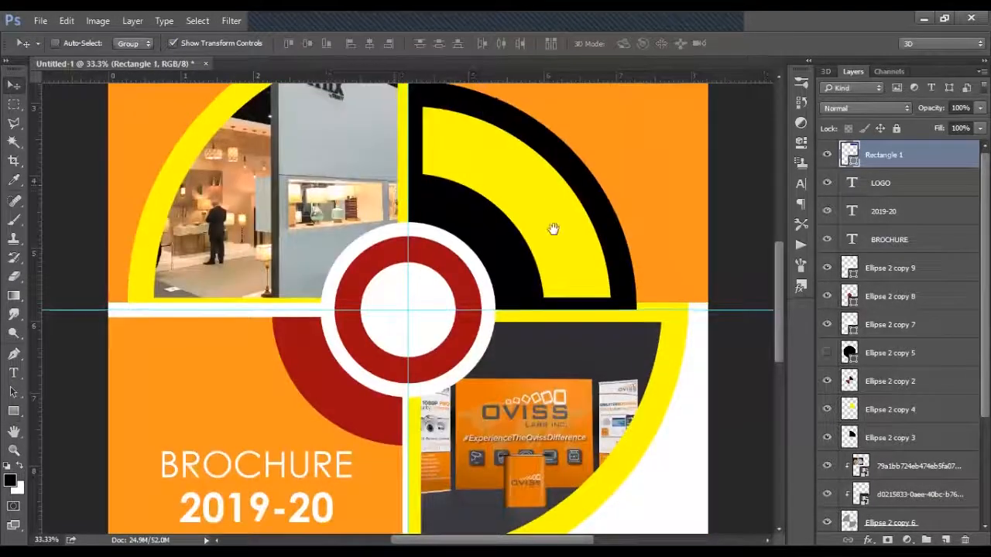
scroll(552, 229, up, 5)
scroll(553, 229, right, 2)
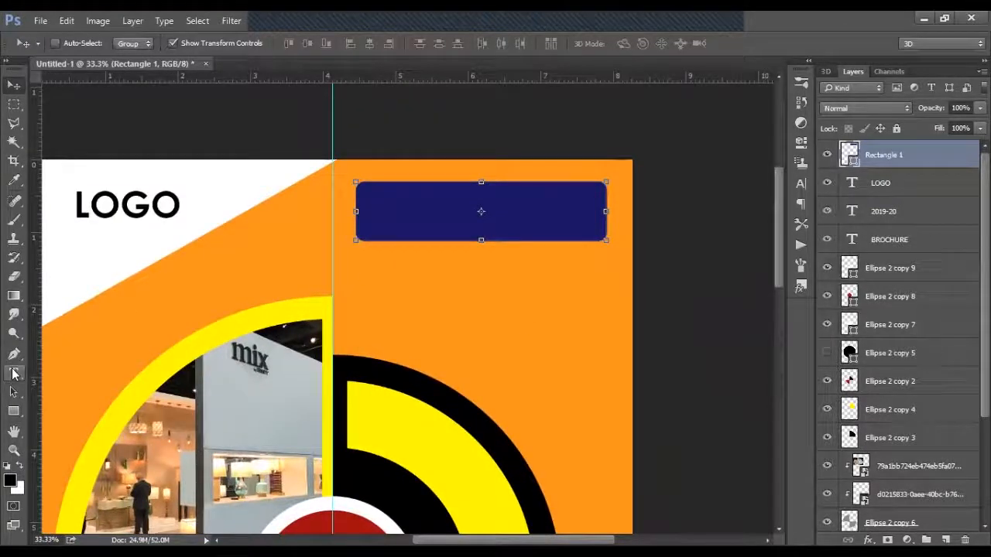
click(13, 374)
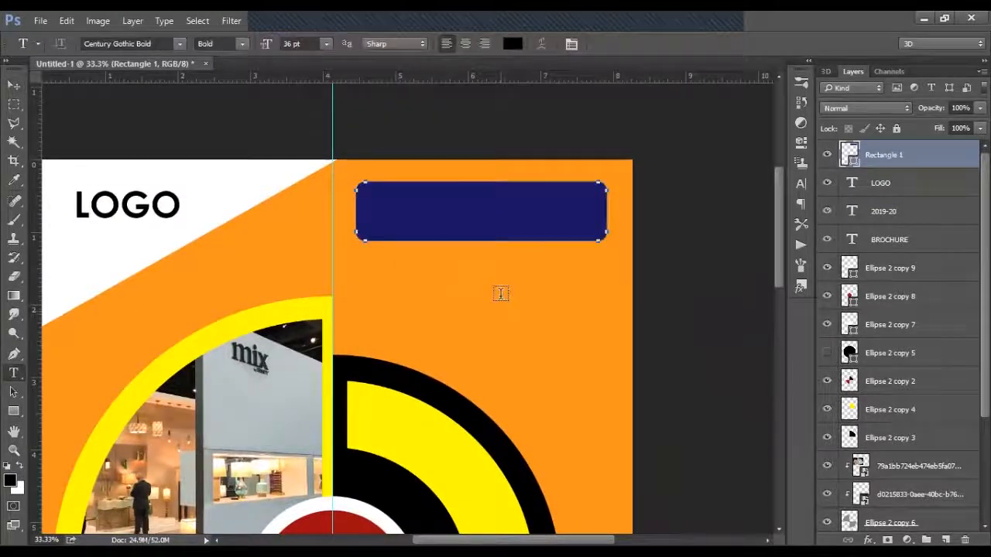
click(402, 302)
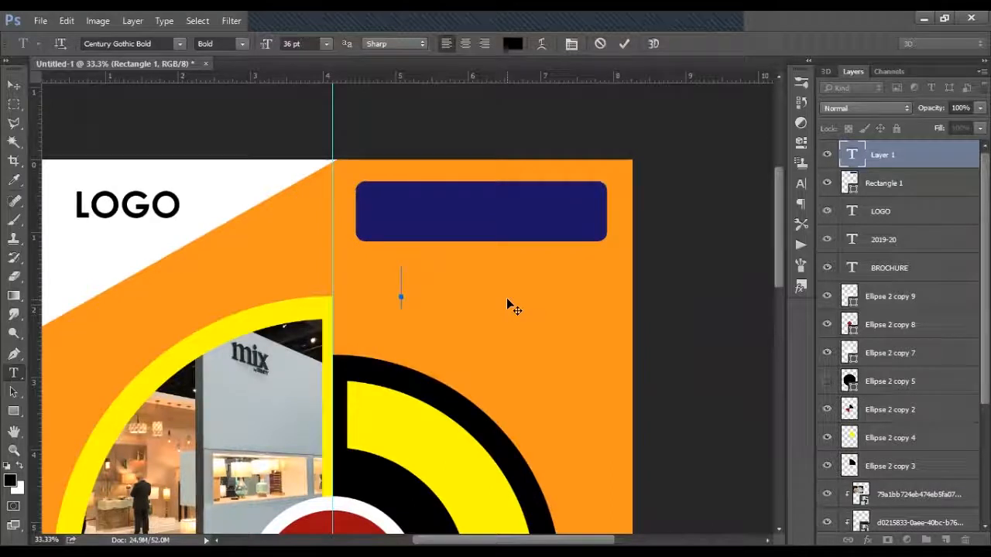
text(DEM)
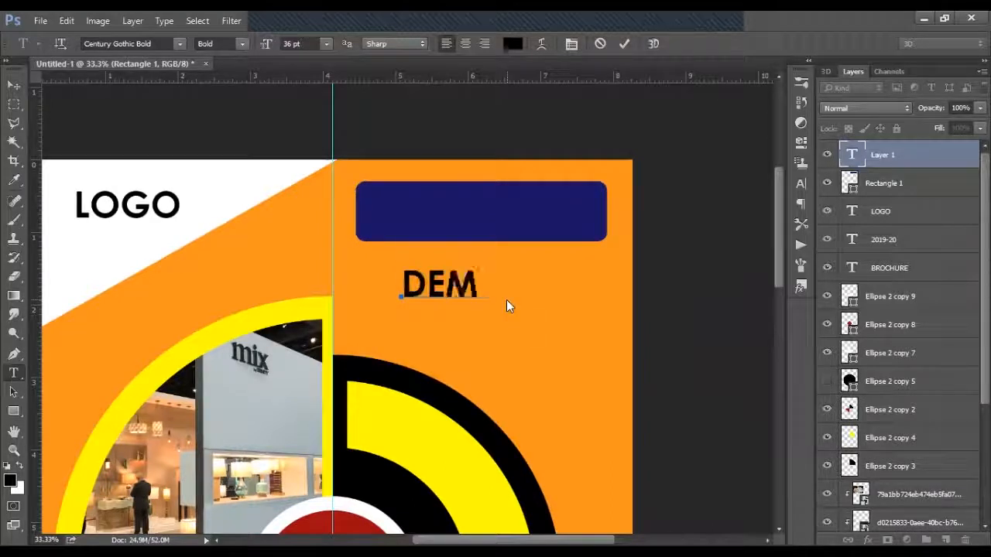
text(O TEXT)
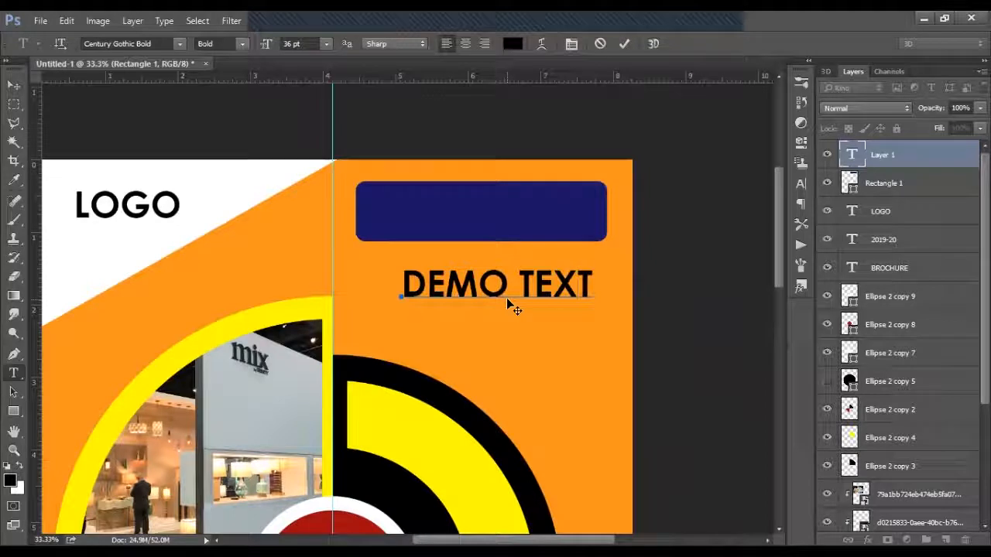
Colour the DEMO TEXT lettering white and centre it on the navy rounded rectangle
key(ctrl+a)
click(512, 44)
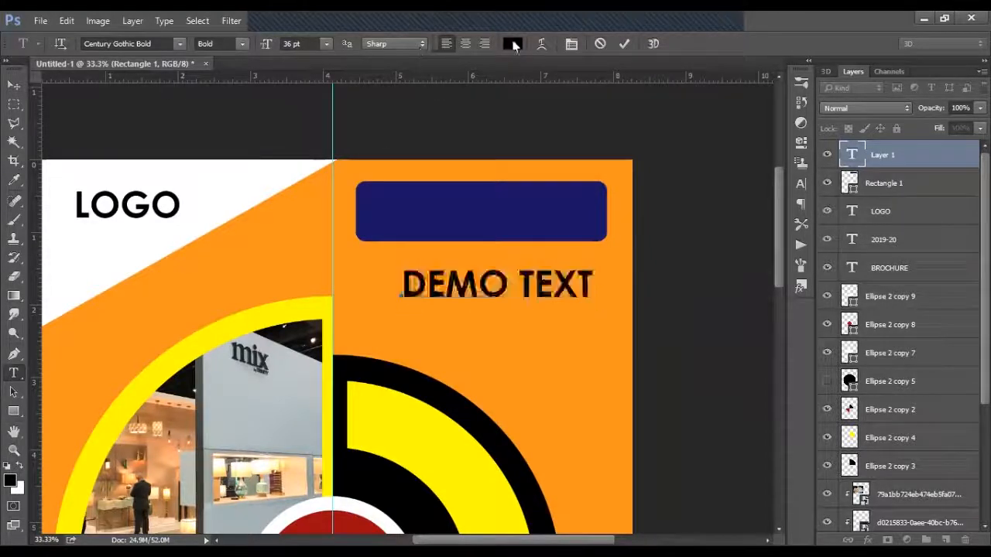
click(543, 176)
click(875, 168)
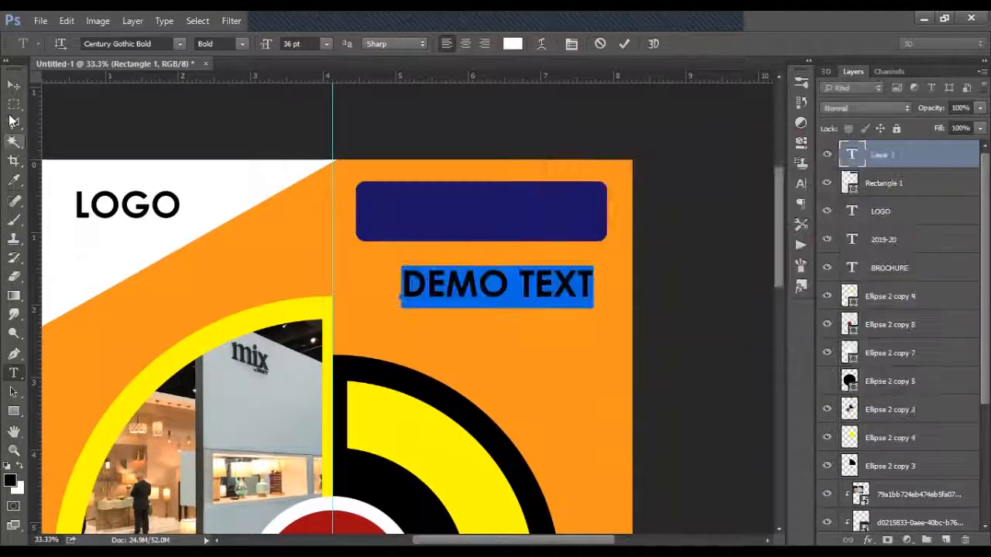
click(11, 91)
drag(504, 288, 511, 221)
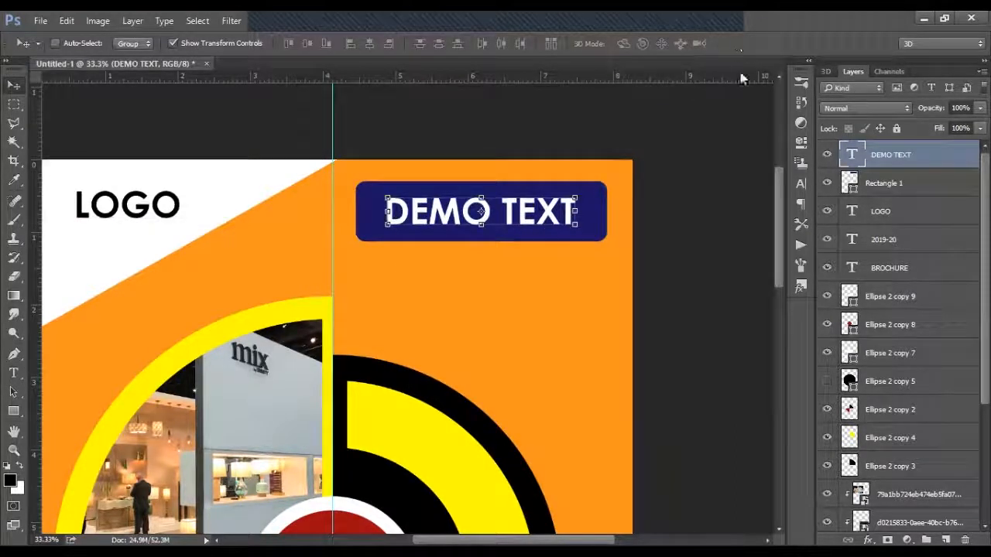
drag(779, 203, 776, 190)
key(ctrl+minus)
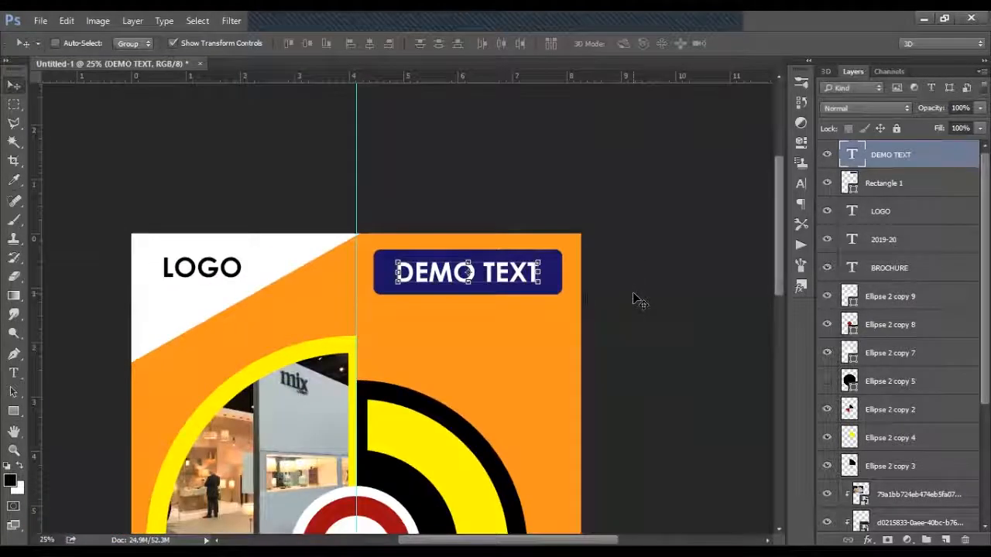
key(ctrl+0)
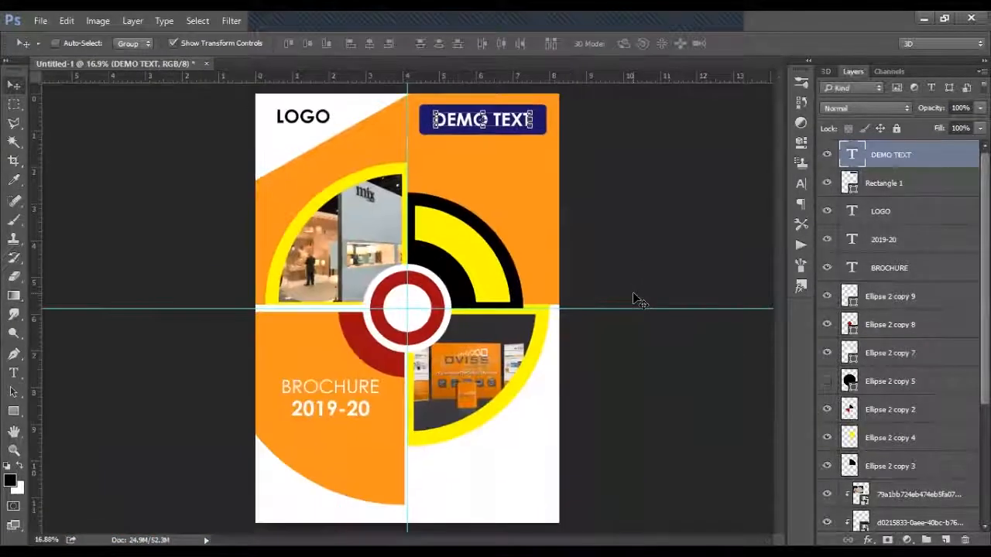
Add the text "Lorem Ipsum" near the bottom of the page, over the lower edge of the orange quarter circle
click(13, 122)
click(13, 373)
click(300, 493)
text(Lorem Ipsum)
Change the font of the whole Lorem Ipsum text to Futurist Fixed-width Regular
key(ctrl+a)
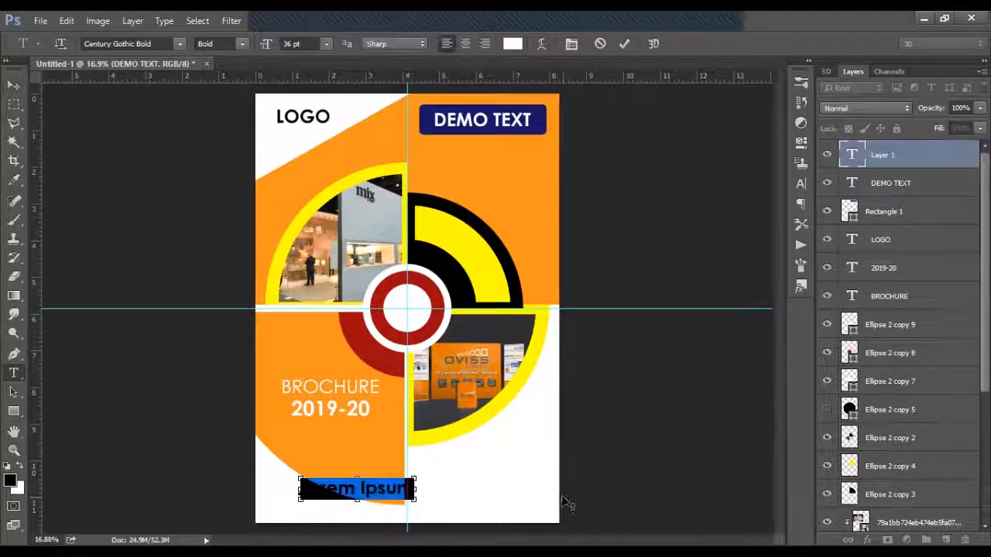
click(241, 43)
click(231, 55)
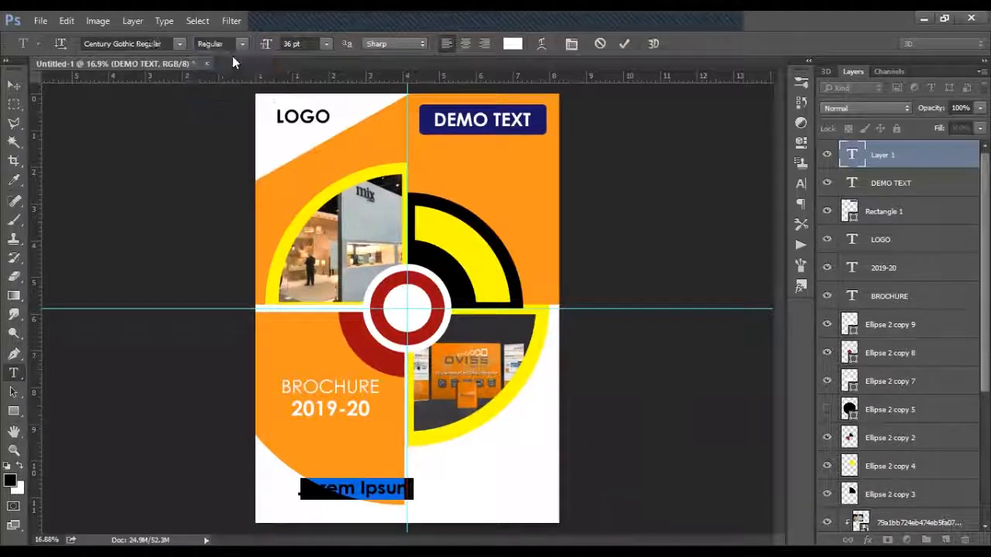
click(180, 43)
scroll(220, 263, down, 20)
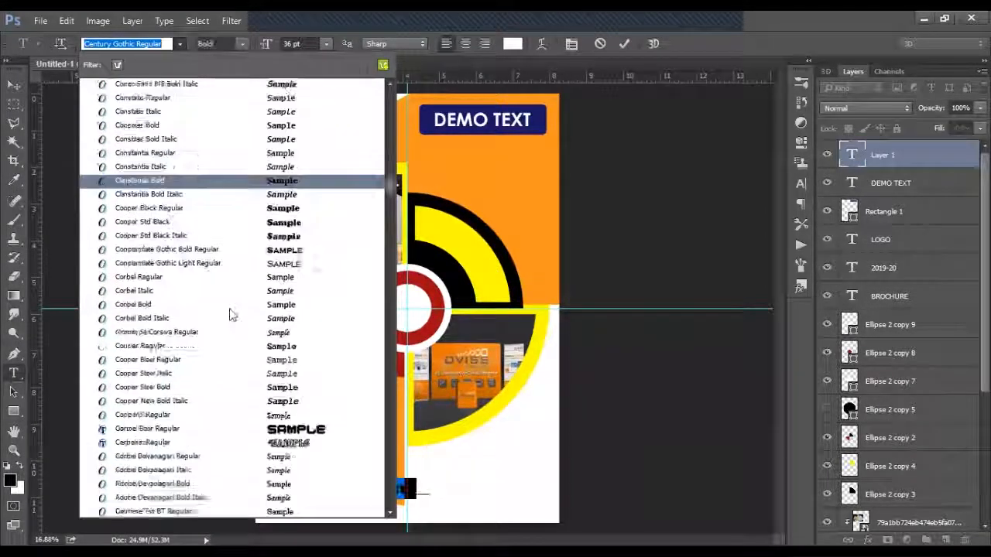
scroll(240, 333, down, 5)
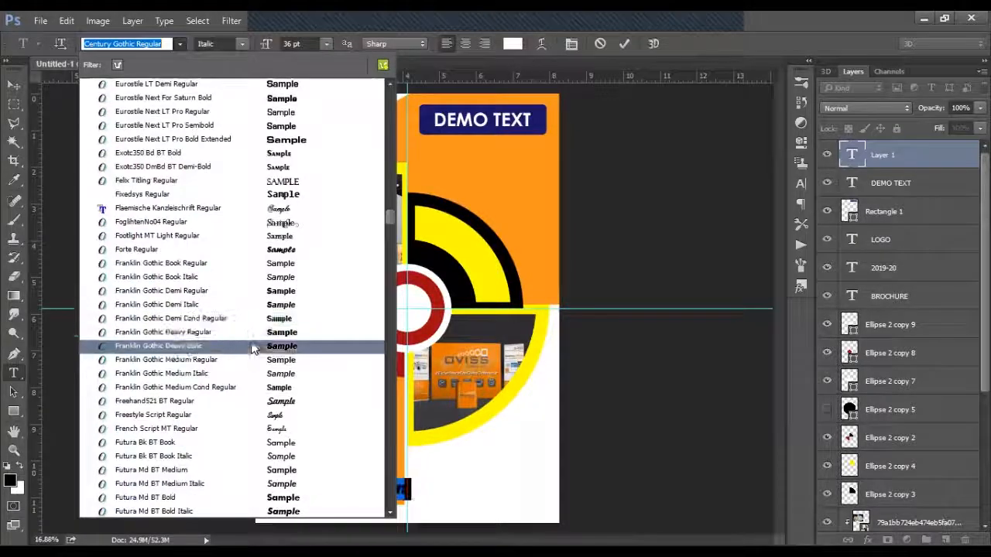
scroll(252, 347, down, 3)
click(256, 415)
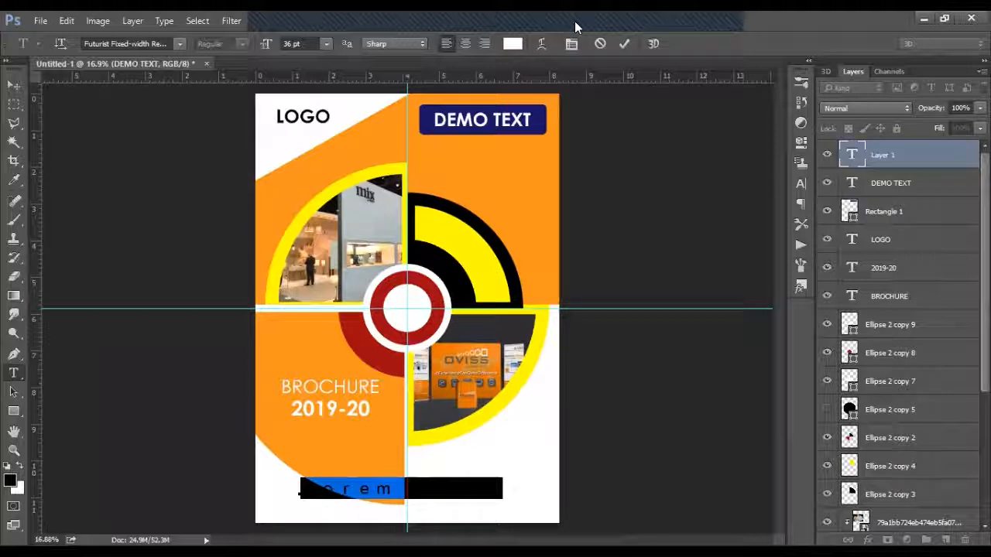
Colour the Lorem Ipsum text black and commit the text edit
click(512, 43)
click(543, 361)
click(842, 167)
key(ctrl+Return)
key(v)
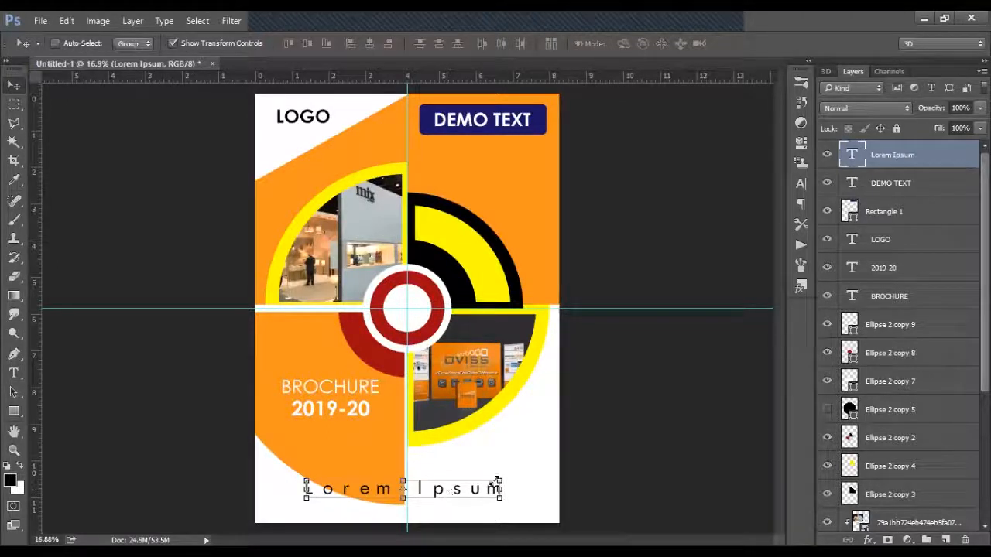
Scale the Lorem Ipsum text proportionally to about 73% and move it down into the white strip below the orange quarter circle
click(500, 479)
drag(500, 478, 490, 480)
key(ctrl+plus)
key(ctrl+plus)
key(ctrl+plus)
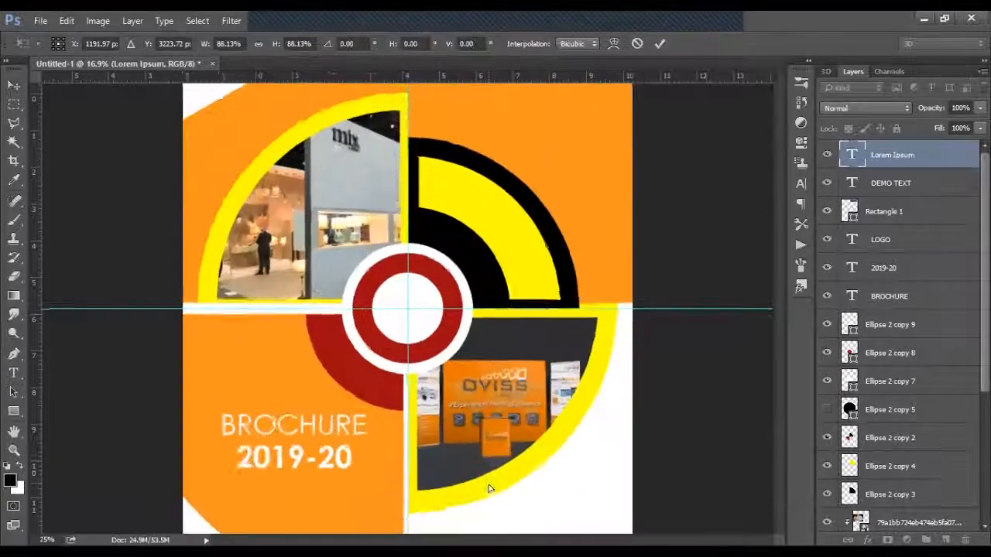
drag(499, 427, 514, 171)
scroll(514, 171, down, 5)
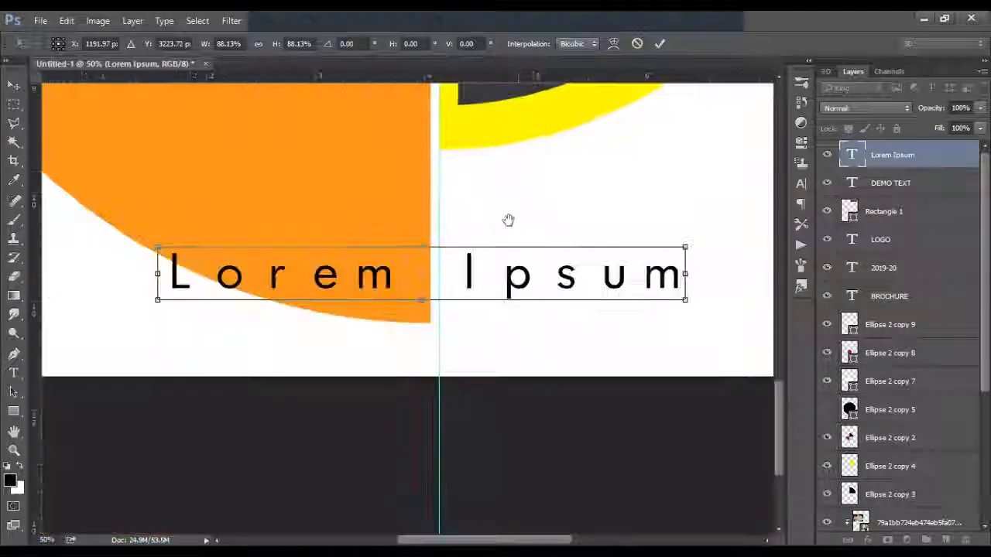
drag(687, 229, 641, 256)
drag(511, 263, 493, 331)
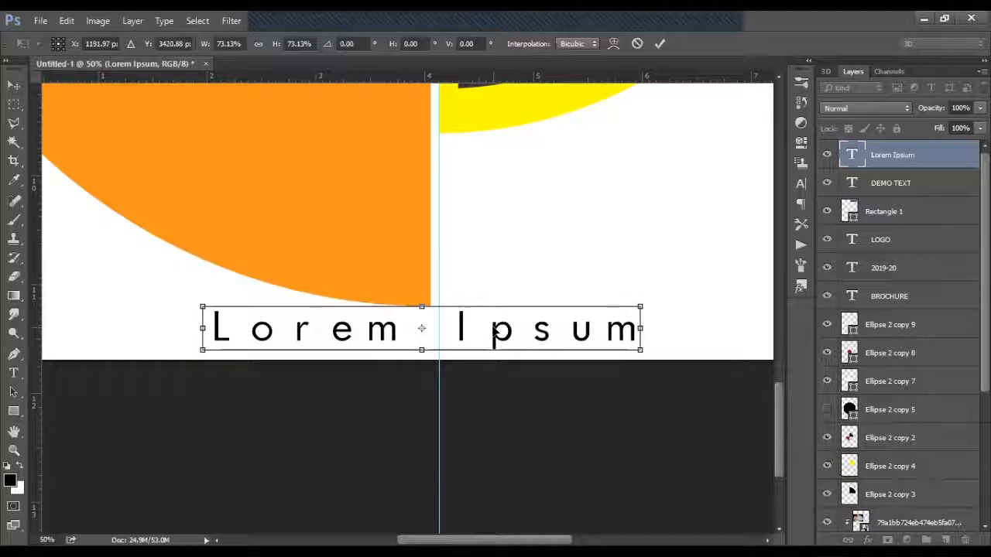
click(659, 43)
click(9, 126)
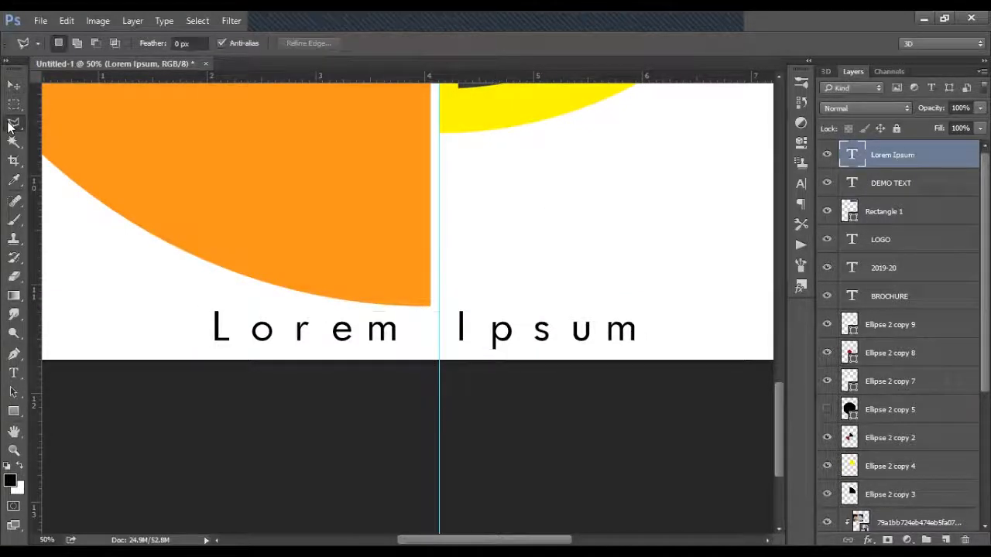
key(ctrl+0)
alt+click(9, 126)
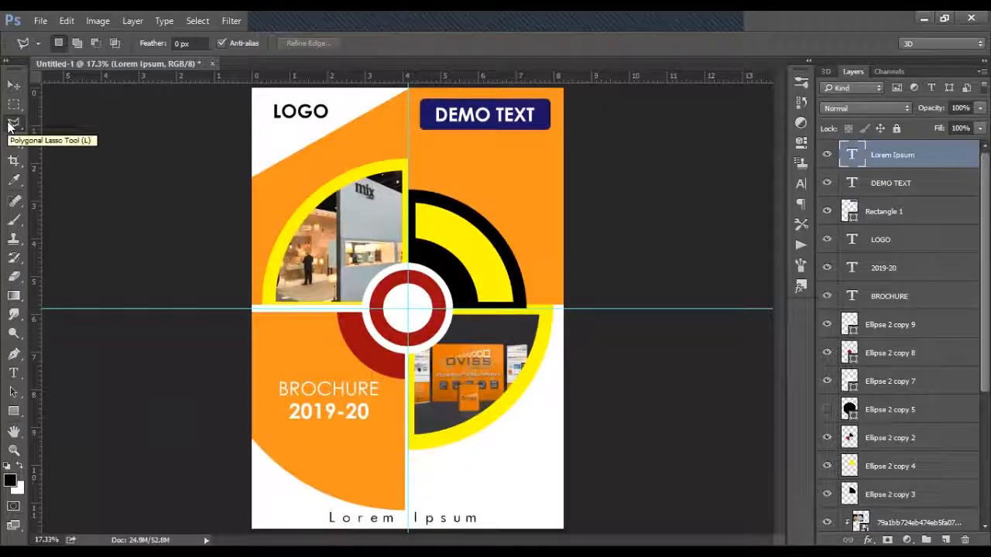